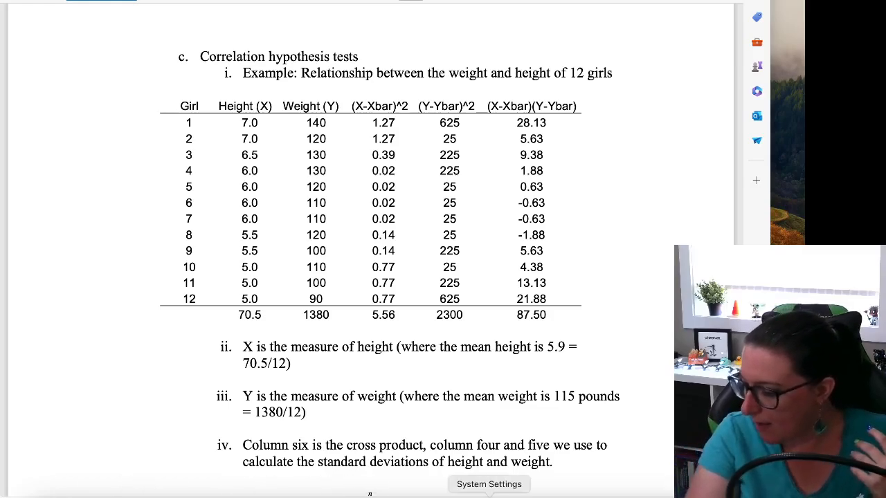
- Switch to the Excel workbook's Girls sheet, clear the cell selection and enlarge the sheet view
click(569, 492)
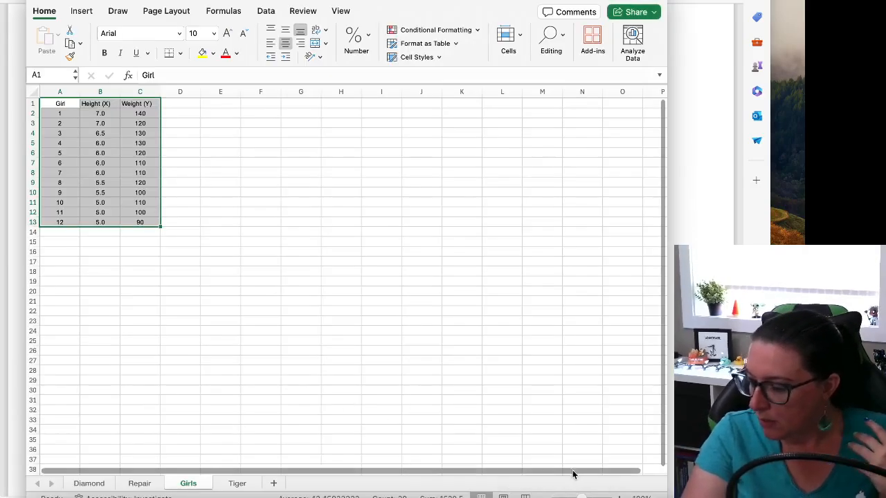
click(461, 400)
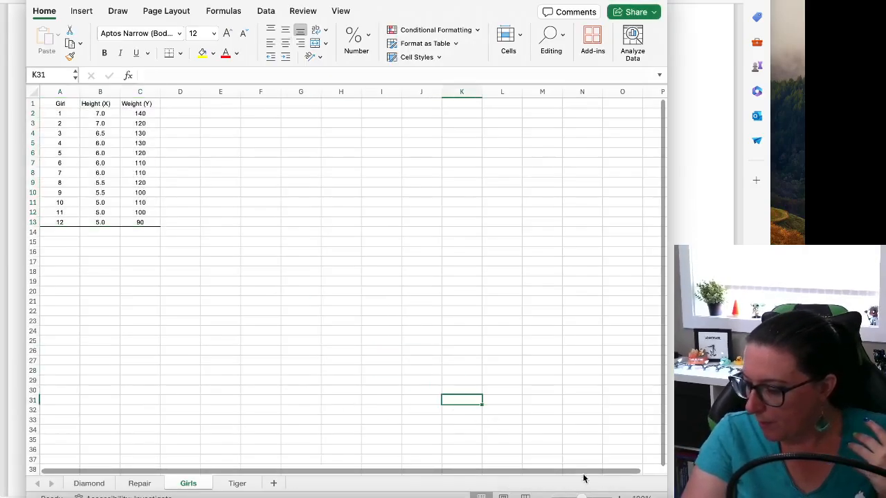
click(619, 497)
click(619, 497)
click(618, 497)
scroll(451, 433, up, 4)
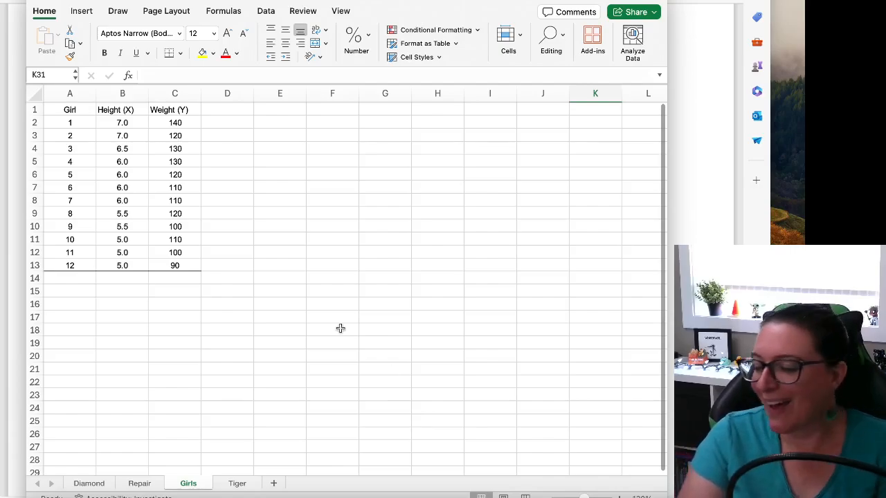
- Insert a markers-only scatter chart from the height and weight values in B2:C13 and place it beside the data
drag(115, 122, 174, 266)
click(81, 11)
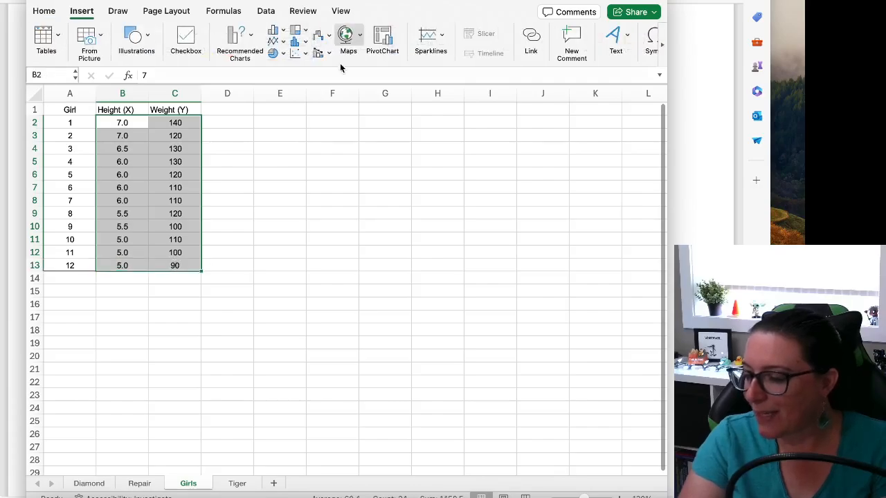
click(297, 52)
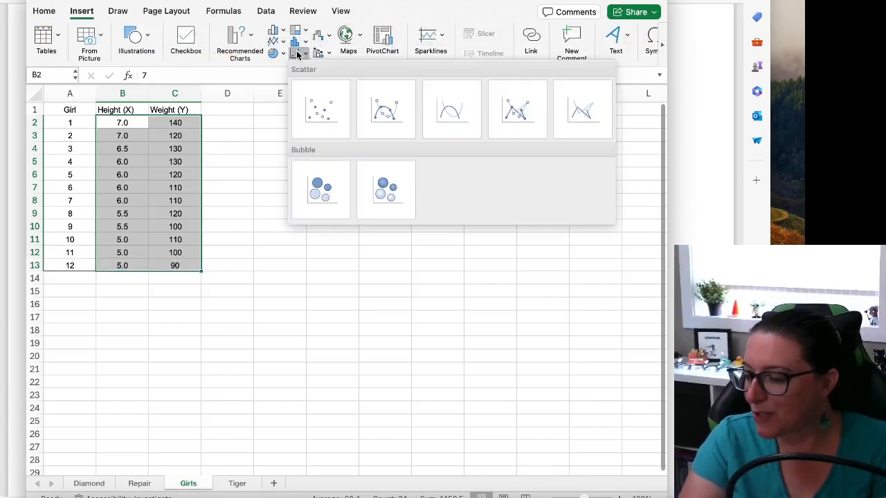
click(309, 110)
drag(289, 206, 310, 127)
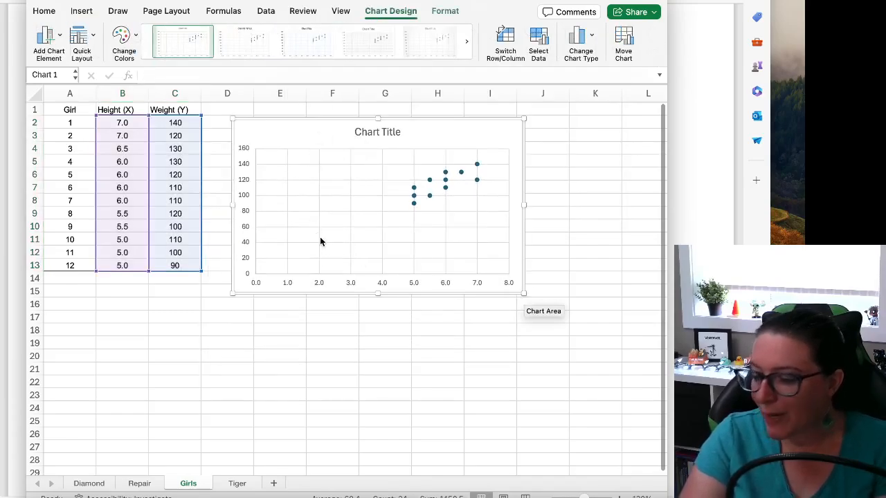
- Set the chart's horizontal axis bounds to a minimum of 4 and a maximum of 7.5
right_click(386, 288)
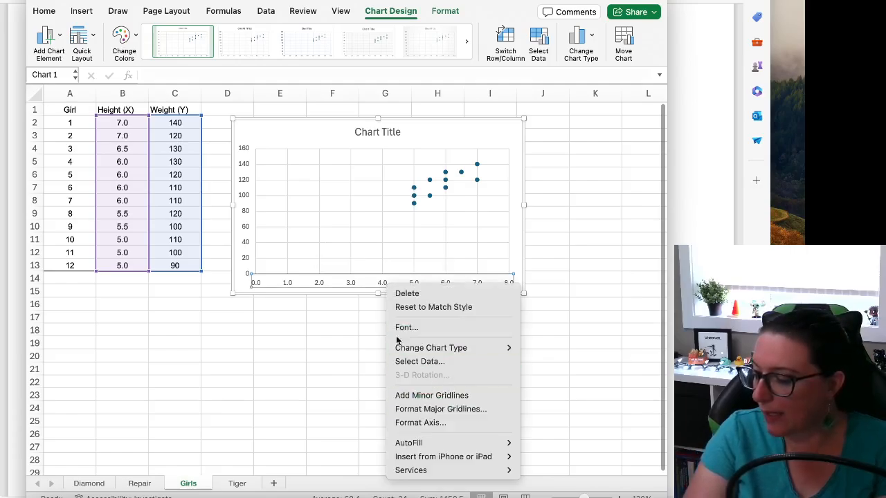
click(435, 423)
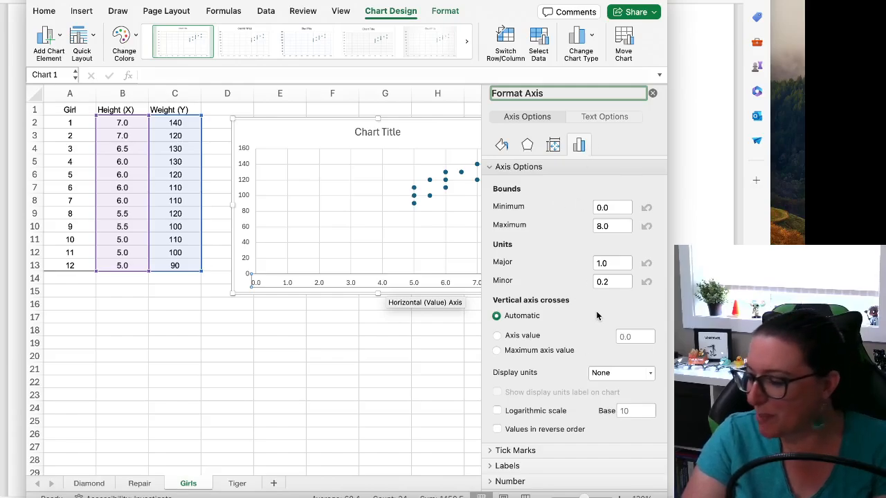
click(611, 208)
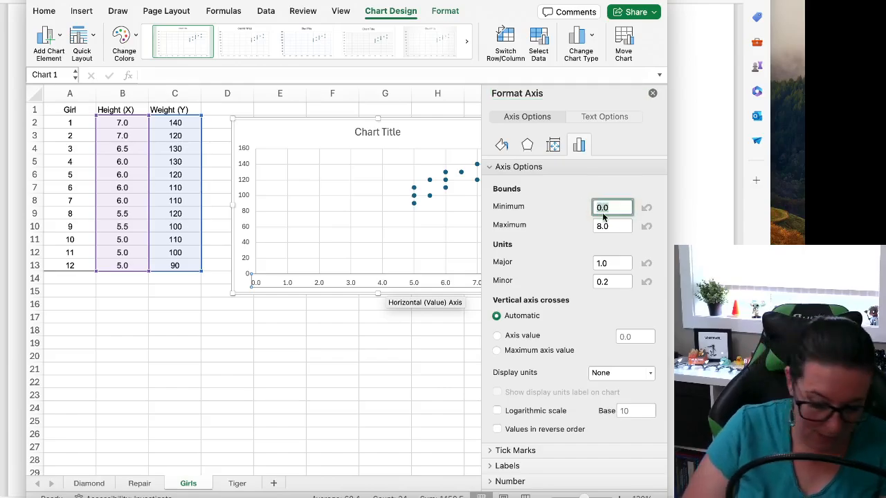
text(4)
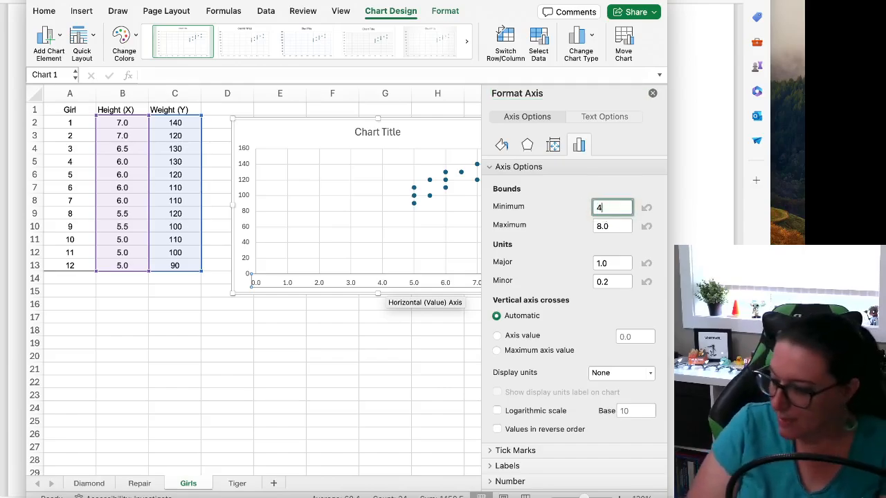
click(617, 224)
text(7.5)
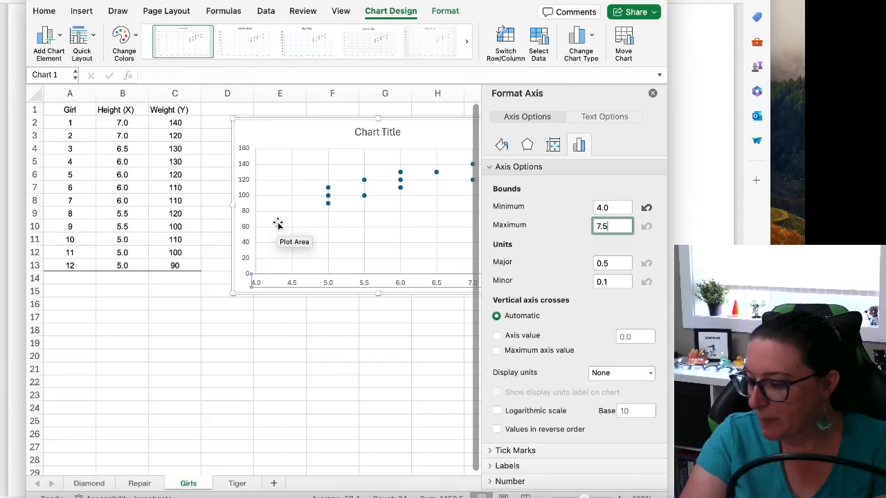
- Set the minimum bound of the chart's vertical axis to 40 and close the axis formatting options
click(243, 198)
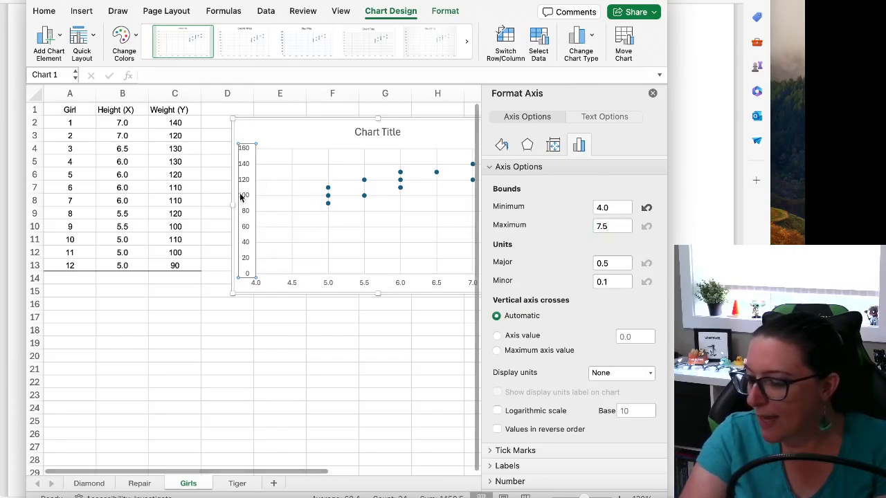
right_click(243, 197)
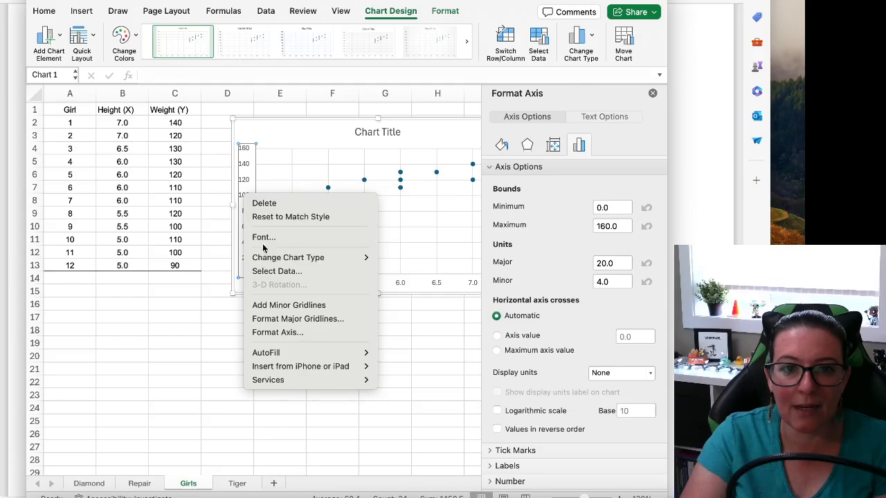
click(267, 332)
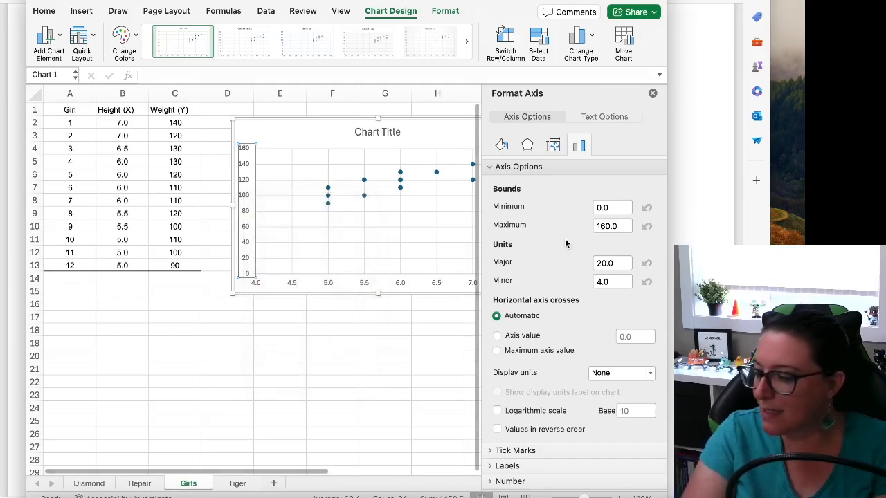
click(615, 207)
text(40)
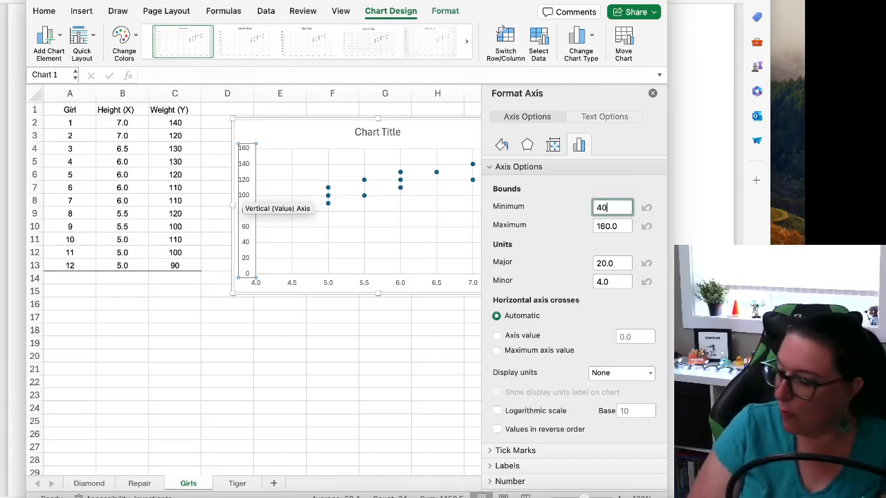
key(Return)
click(612, 227)
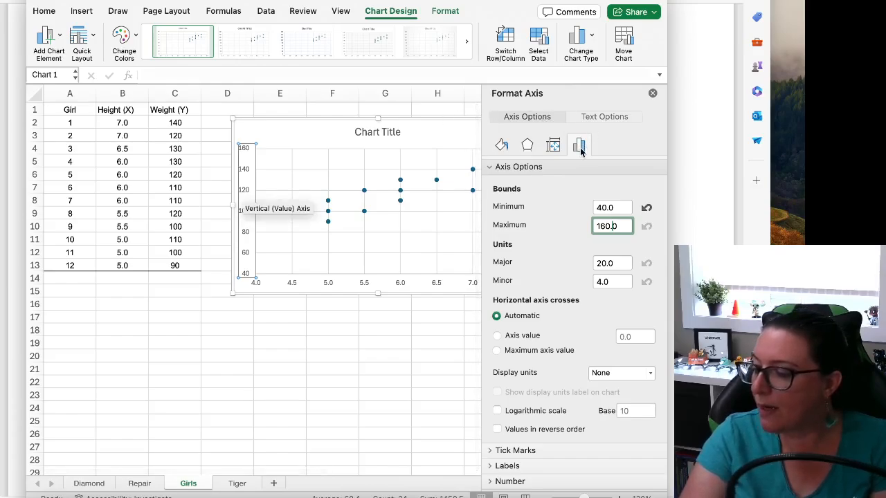
click(245, 171)
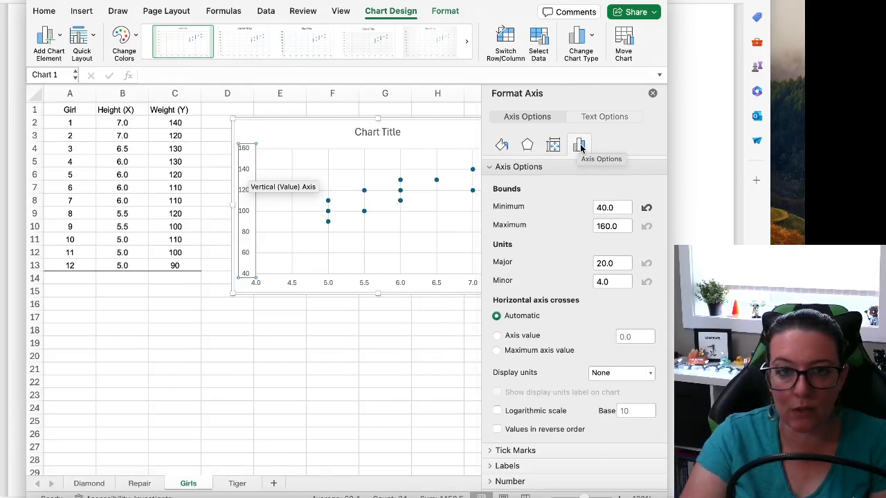
click(653, 93)
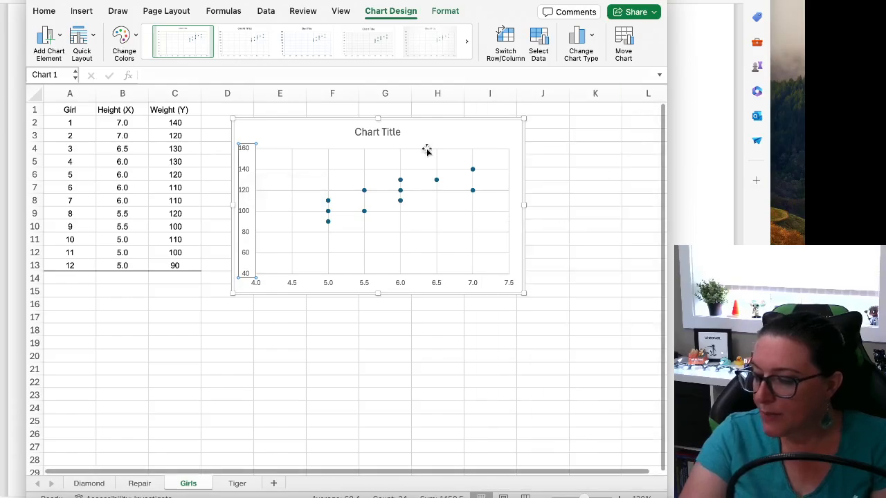
- Delete the title of the scatter chart and deselect the chart
click(385, 133)
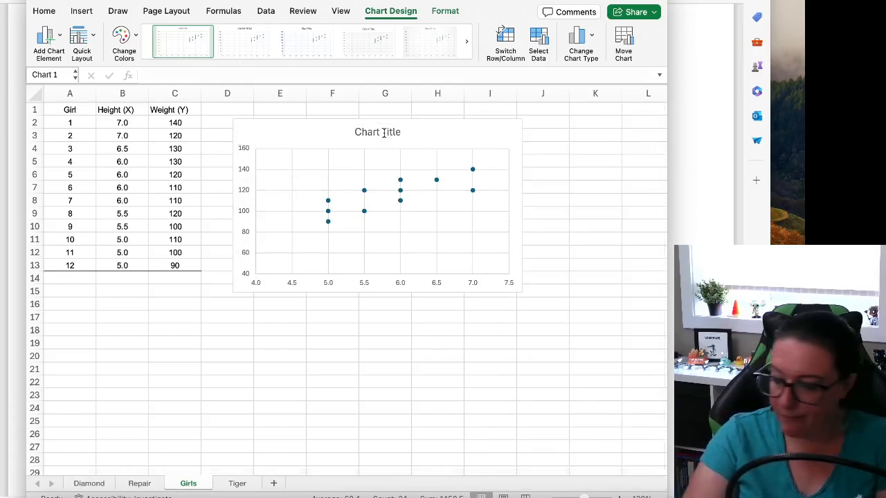
key(Delete)
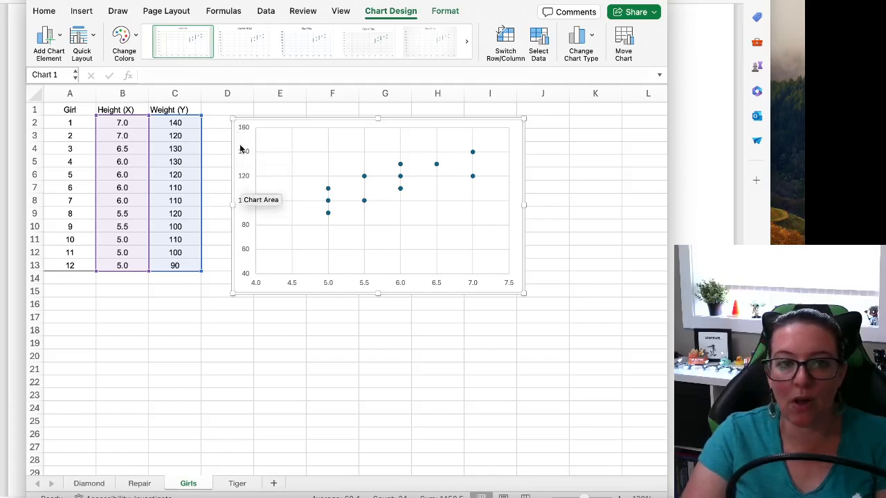
right_click(281, 168)
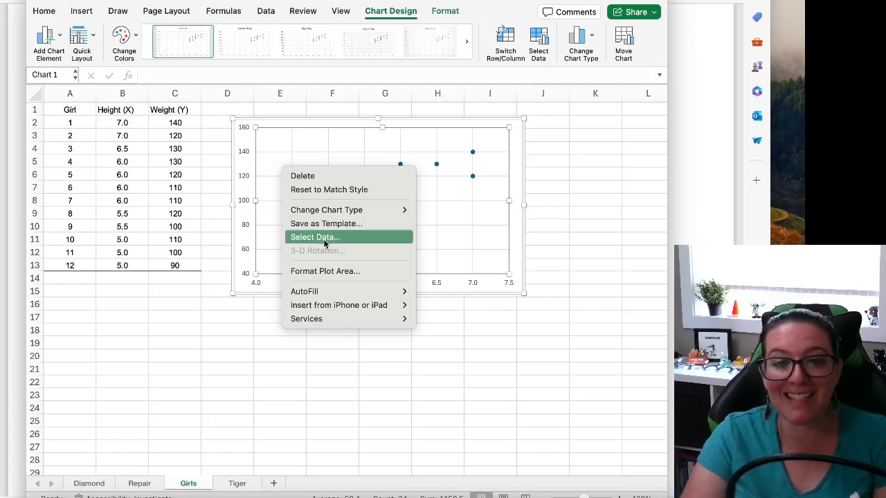
click(269, 123)
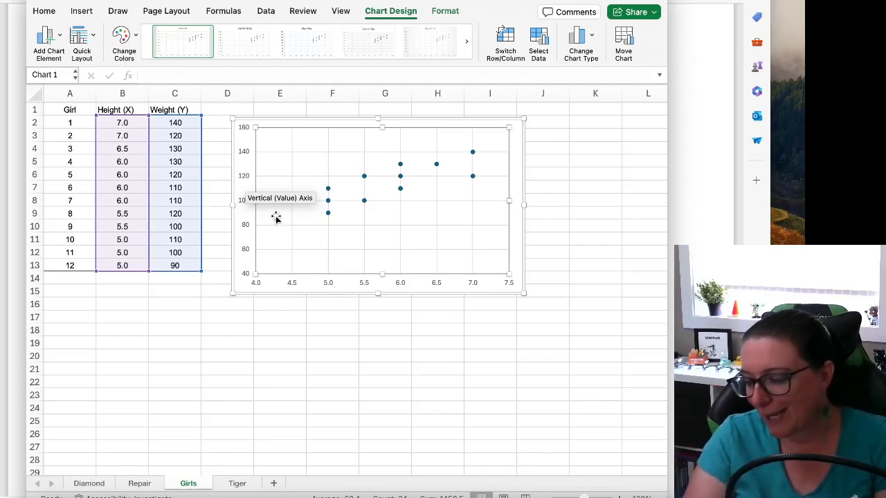
click(222, 330)
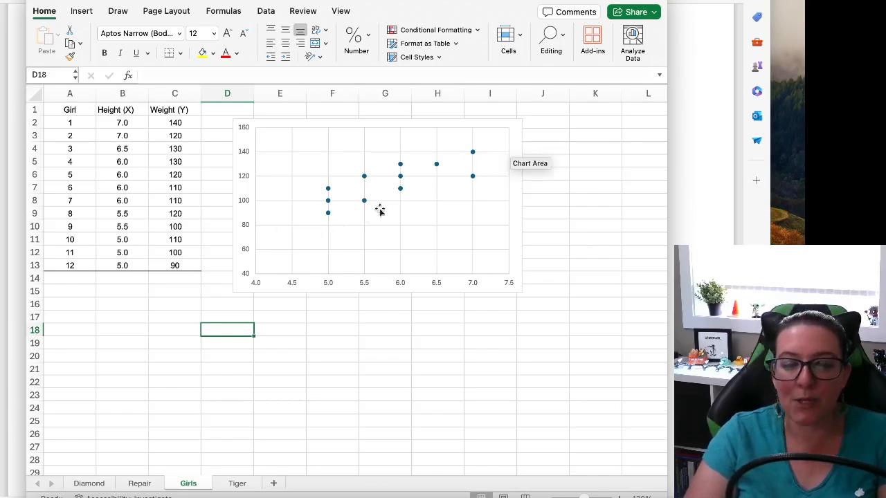
- Calculate the correlation in E18 with =pearson(B2:B13,C2:C13) and label it r in D18
click(274, 327)
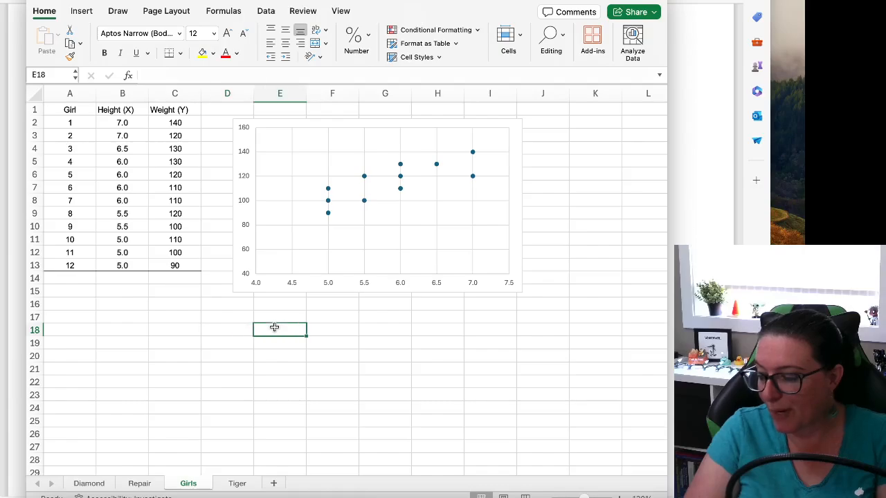
text(=pearson()
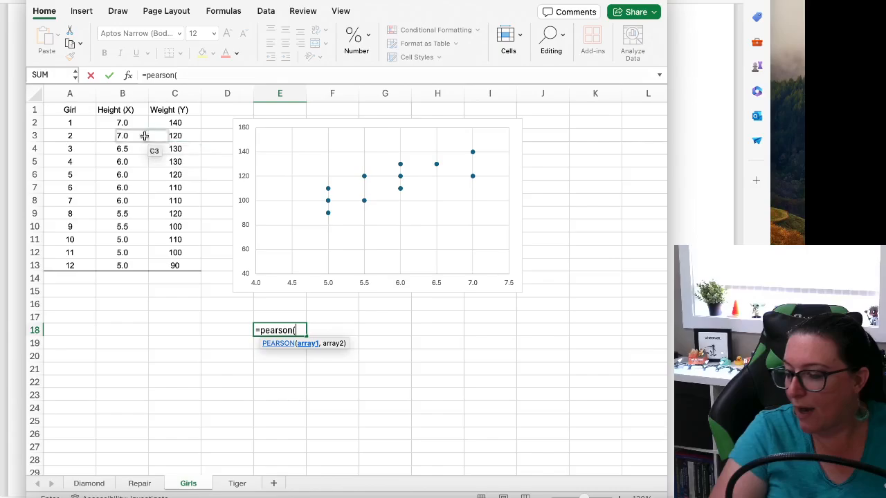
drag(123, 123, 139, 267)
text(,)
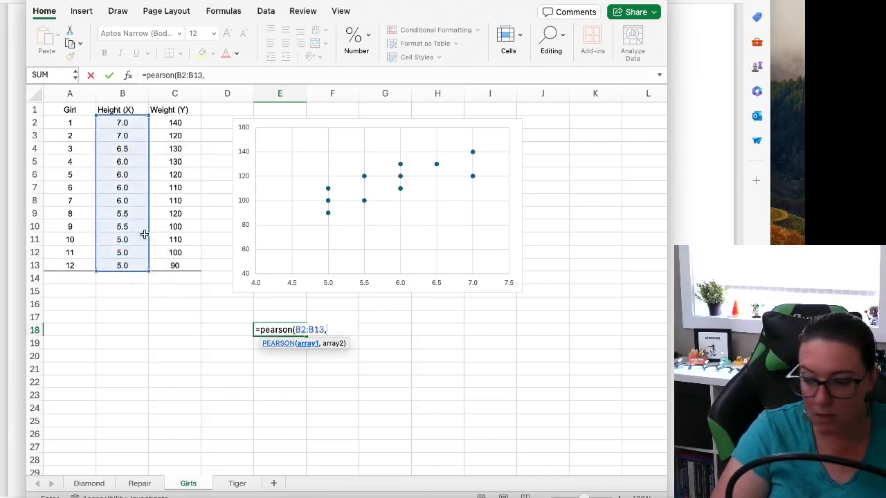
drag(173, 123, 173, 263)
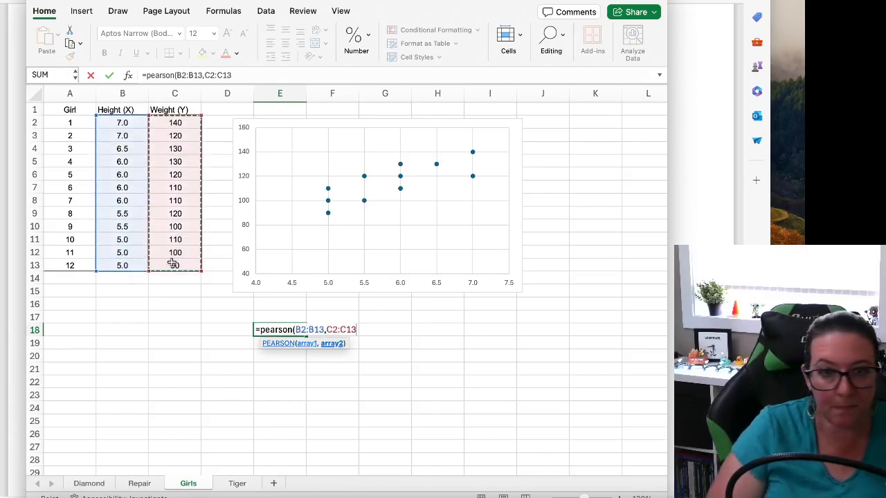
text())
key(ctrl+Return)
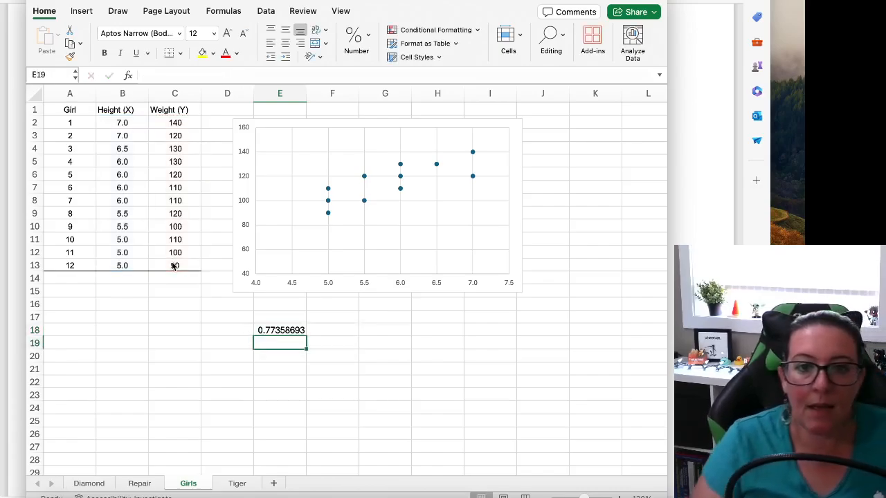
key(Left)
text(r)
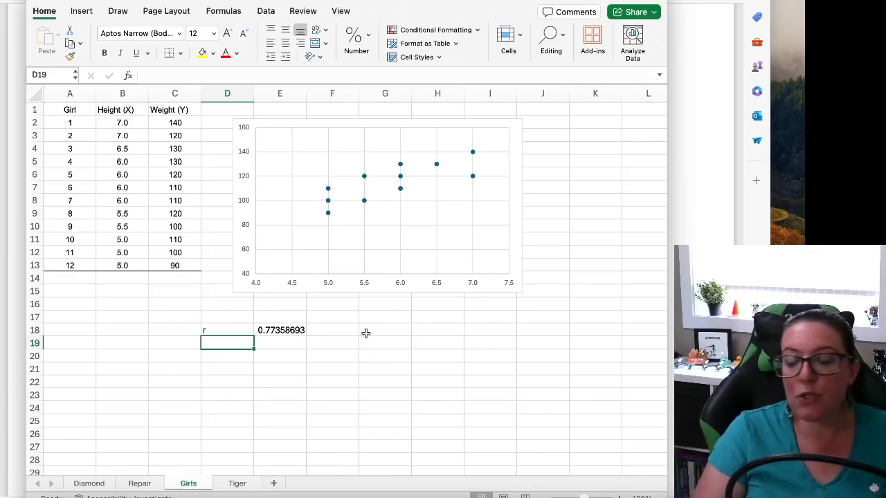
- Switch to the lecture notes and handwrite the symbol ρ in the margin beside the hypotheses for testing significance of the correlation coefficient
click(699, 310)
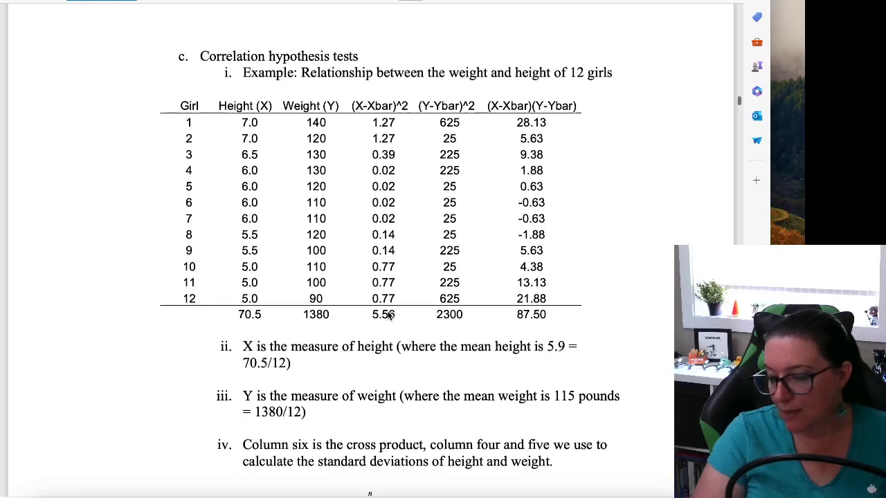
scroll(389, 315, down, 3)
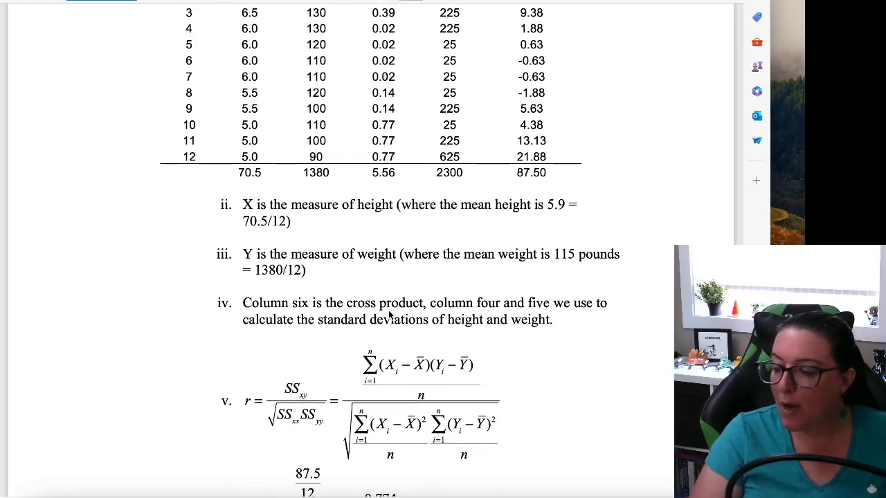
scroll(388, 315, down, 3)
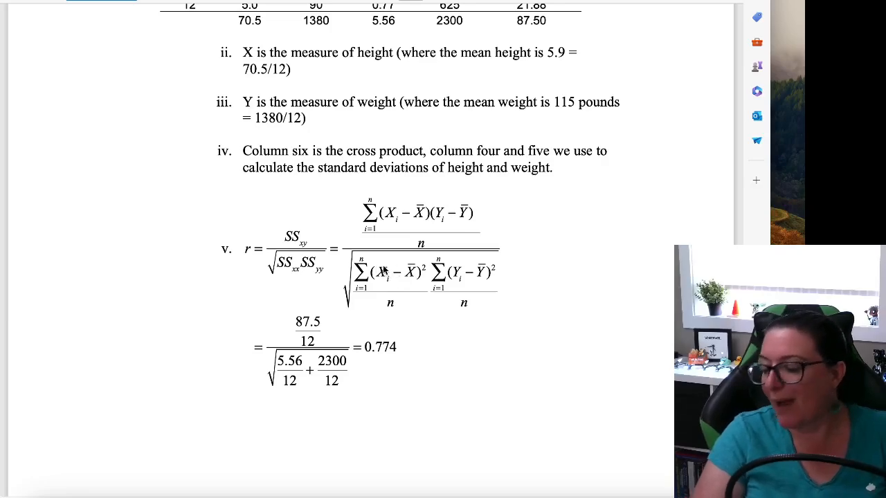
scroll(383, 270, down, 10)
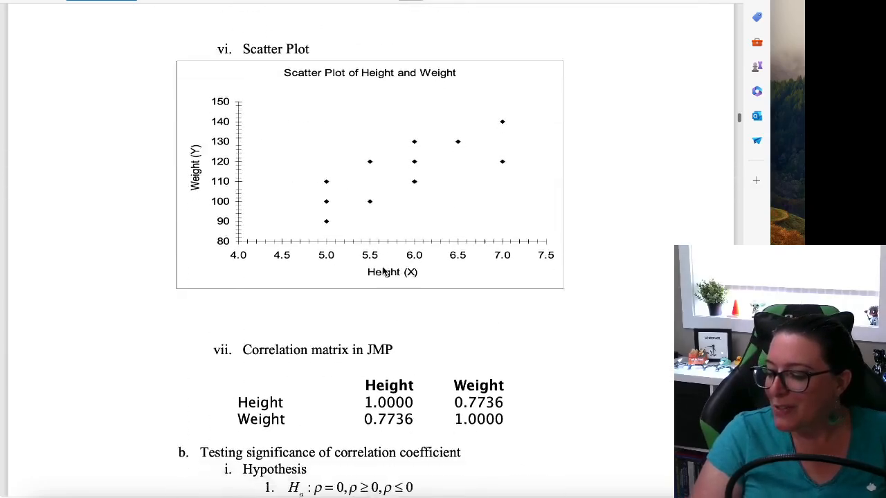
scroll(383, 271, down, 5)
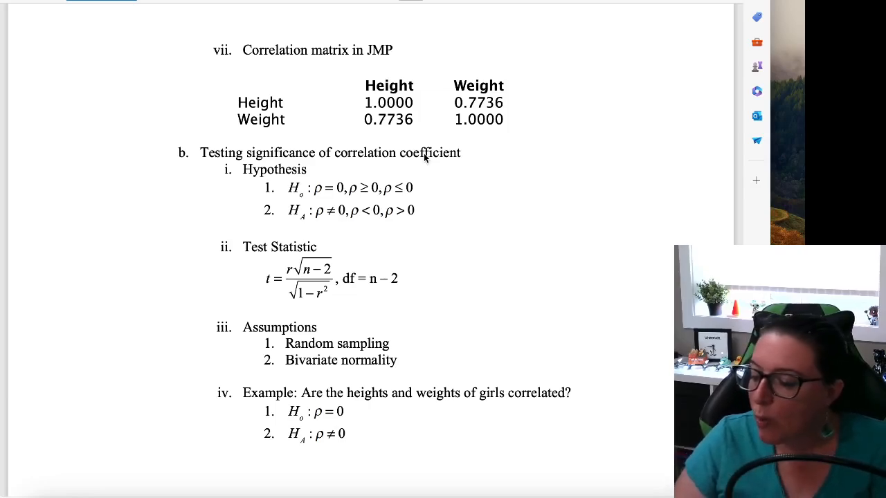
mouse_move(67, 196)
mouse_down()
mouse_move(72, 164)
mouse_move(70, 181)
mouse_up()
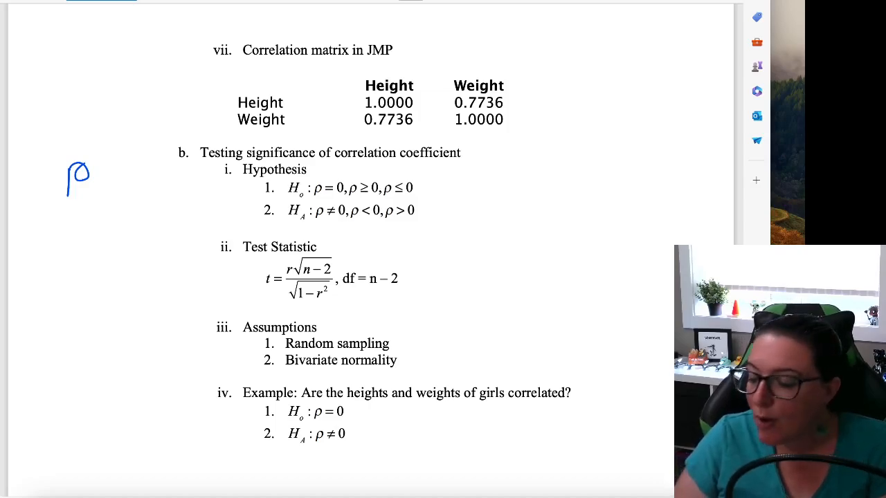
- Handwrite r below the ρ in the margin and circle the one-sided alternative ρ > 0 in the hypothesis list
drag(83, 222, 96, 207)
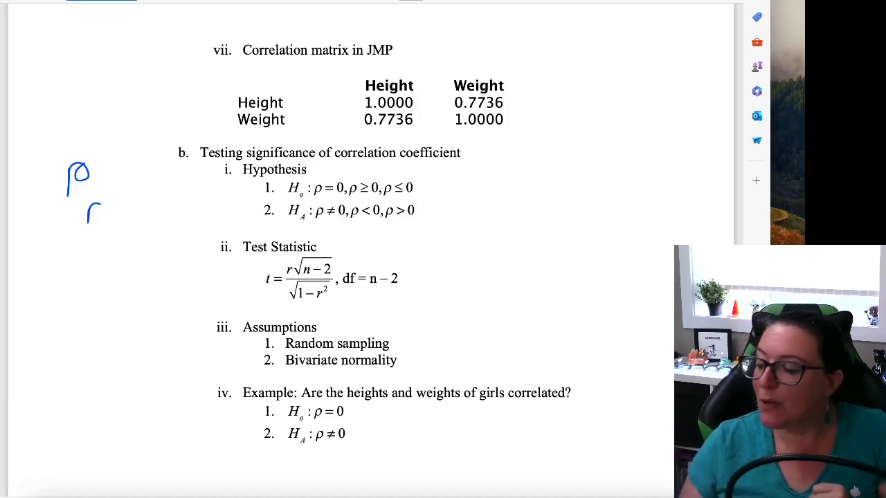
mouse_move(433, 209)
mouse_down()
mouse_move(447, 199)
mouse_move(414, 188)
mouse_up()
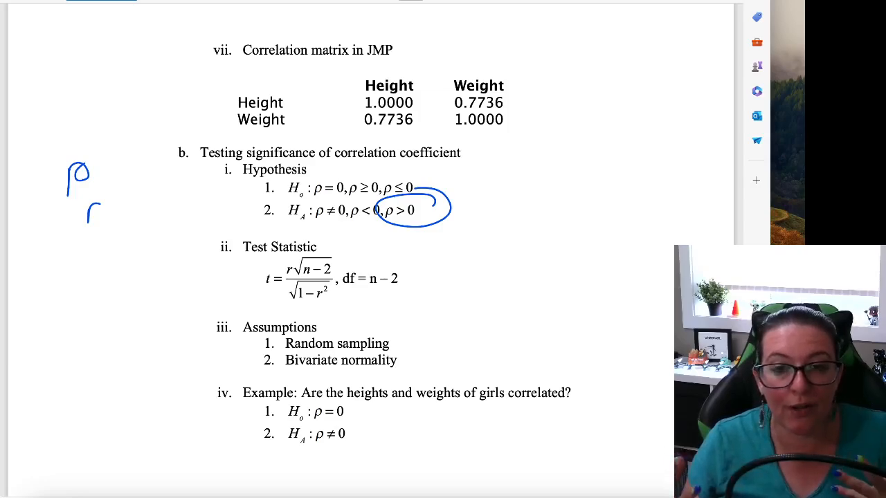
- Handwrite the alternative hypothesis HA: ρ > 0 in the margin beside the Assumptions section, correcting its subscript and colon
mouse_move(53, 312)
mouse_down()
mouse_move(49, 346)
mouse_move(66, 340)
mouse_up()
mouse_move(46, 338)
mouse_down()
mouse_move(72, 326)
mouse_move(105, 332)
mouse_move(199, 300)
mouse_up()
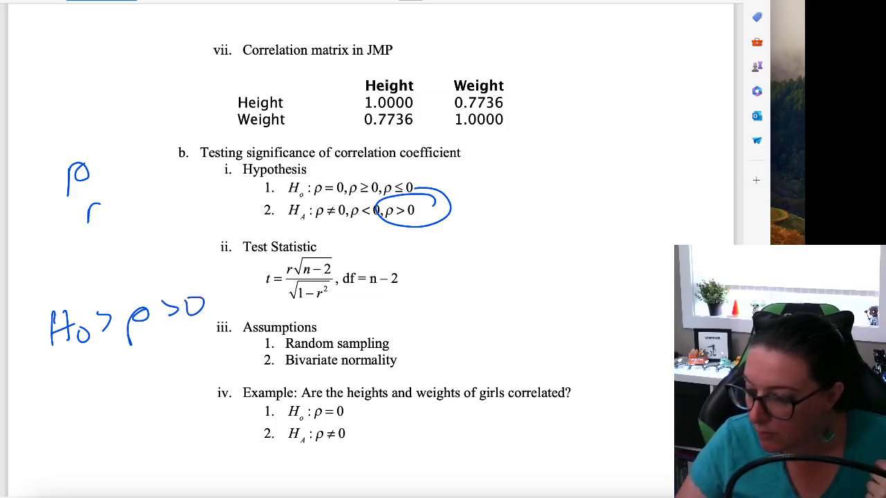
click(149, 2)
mouse_move(101, 304)
mouse_down()
mouse_move(109, 332)
mouse_move(79, 345)
mouse_move(101, 351)
mouse_move(98, 343)
mouse_up()
click(87, 1)
click(148, 1)
click(86, 1)
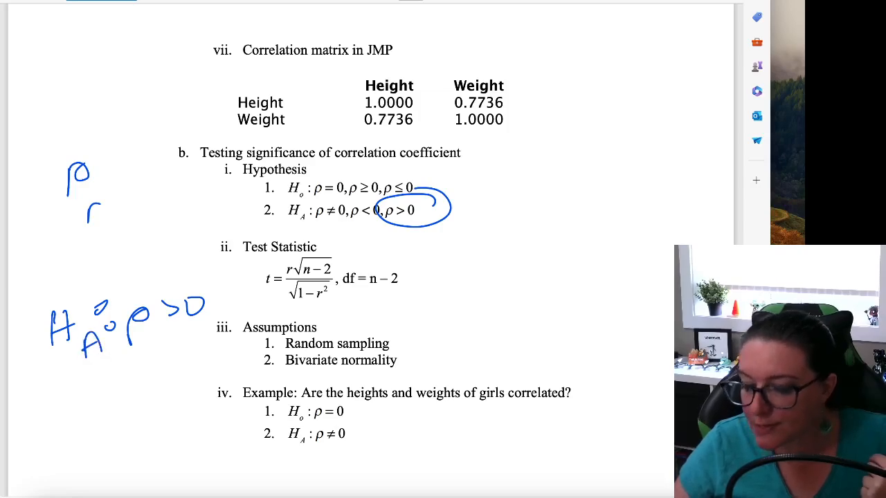
- Handwrite the matching null hypothesis H0: ρ ≤ 0 directly above the alternative in the margin
drag(45, 260, 48, 292)
mouse_move(60, 255)
mouse_down()
mouse_move(69, 284)
mouse_move(75, 270)
mouse_up()
drag(80, 269, 92, 282)
click(104, 256)
click(111, 265)
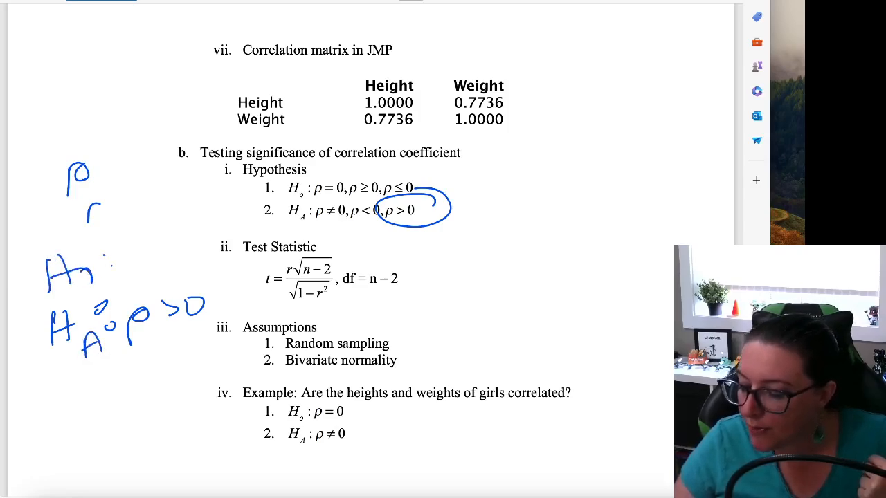
mouse_move(128, 252)
mouse_down()
mouse_move(137, 245)
mouse_move(145, 276)
mouse_up()
mouse_move(173, 225)
mouse_down()
mouse_move(164, 242)
mouse_move(179, 247)
mouse_up()
drag(163, 256, 181, 250)
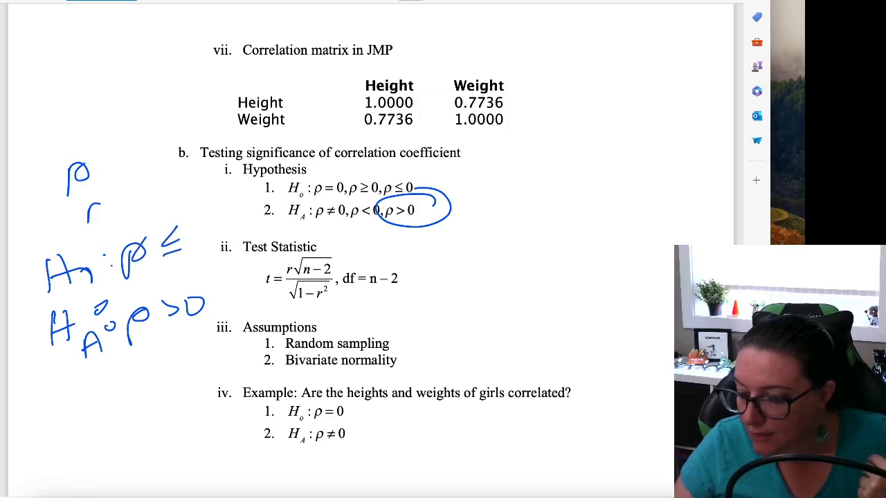
mouse_move(203, 222)
mouse_down()
mouse_move(198, 231)
mouse_move(225, 228)
mouse_up()
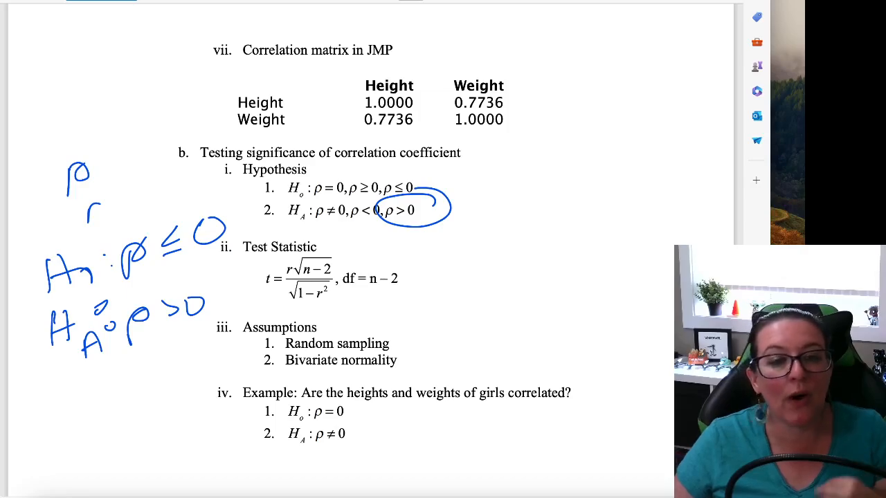
- Handwrite the significance level α = 0.05 below the margin hypotheses
mouse_move(77, 401)
mouse_down()
mouse_move(79, 420)
mouse_move(105, 399)
mouse_up()
mouse_move(105, 413)
mouse_down()
mouse_move(146, 401)
mouse_move(144, 384)
mouse_up()
click(162, 396)
mouse_move(168, 375)
mouse_down()
mouse_move(173, 393)
mouse_move(170, 372)
mouse_up()
mouse_move(189, 361)
mouse_down()
mouse_move(206, 378)
mouse_move(195, 380)
mouse_up()
drag(190, 359, 210, 351)
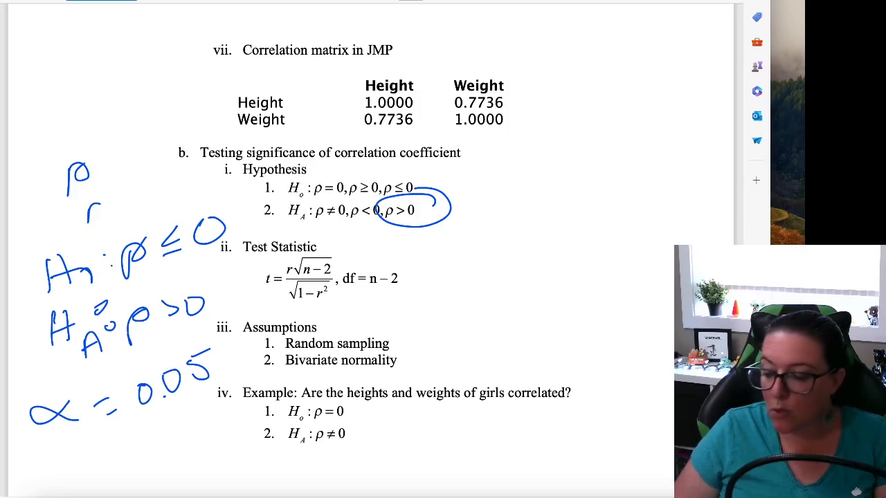
- Handwrite a correlation test note under α and draw a box around the t test statistic formula
mouse_move(62, 459)
mouse_down()
mouse_move(66, 478)
mouse_move(81, 464)
mouse_move(105, 462)
mouse_move(112, 444)
mouse_move(131, 435)
mouse_move(151, 446)
mouse_move(174, 425)
mouse_move(158, 460)
mouse_move(174, 440)
mouse_up()
click(179, 447)
mouse_move(346, 237)
mouse_down()
mouse_move(259, 251)
mouse_move(396, 315)
mouse_move(415, 244)
mouse_move(332, 243)
mouse_up()
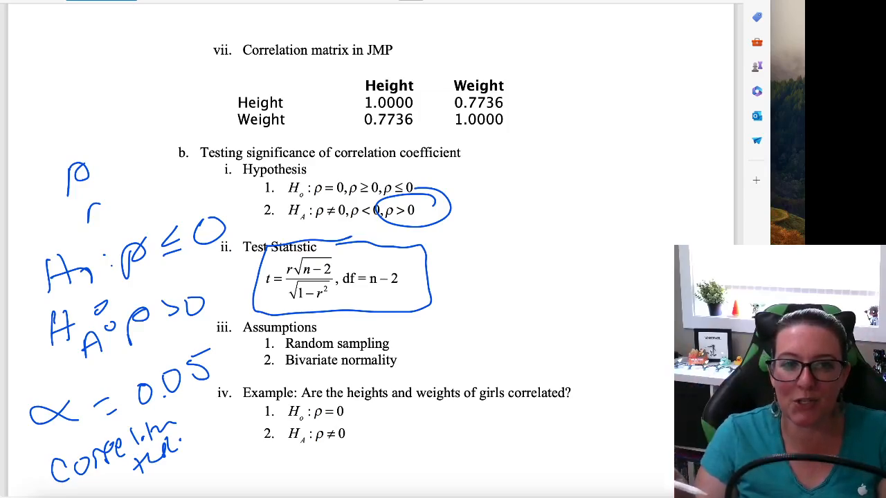
- Sketch two bell curves beside the test statistic and assumptions, marking their centres x̄ and ȳ
mouse_move(485, 263)
mouse_down()
mouse_move(615, 261)
mouse_move(584, 249)
mouse_move(638, 252)
mouse_up()
drag(560, 250, 557, 279)
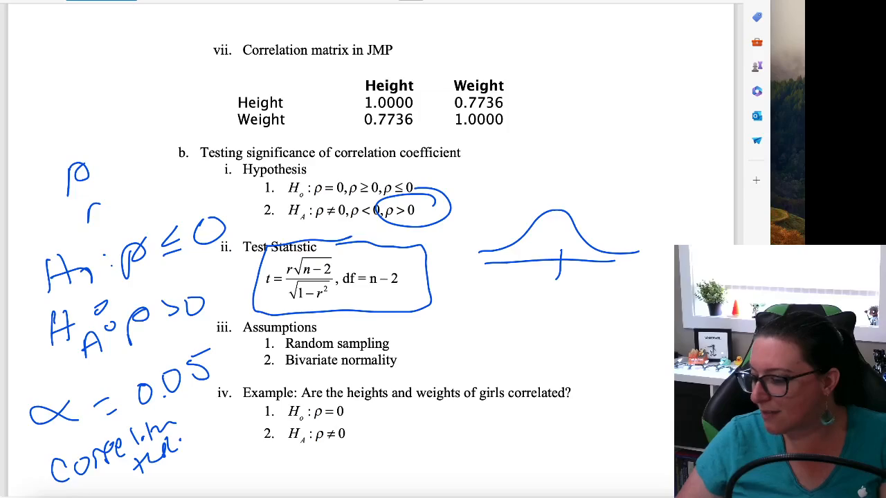
mouse_move(551, 294)
mouse_down()
mouse_move(575, 317)
mouse_move(558, 315)
mouse_up()
drag(561, 294, 586, 289)
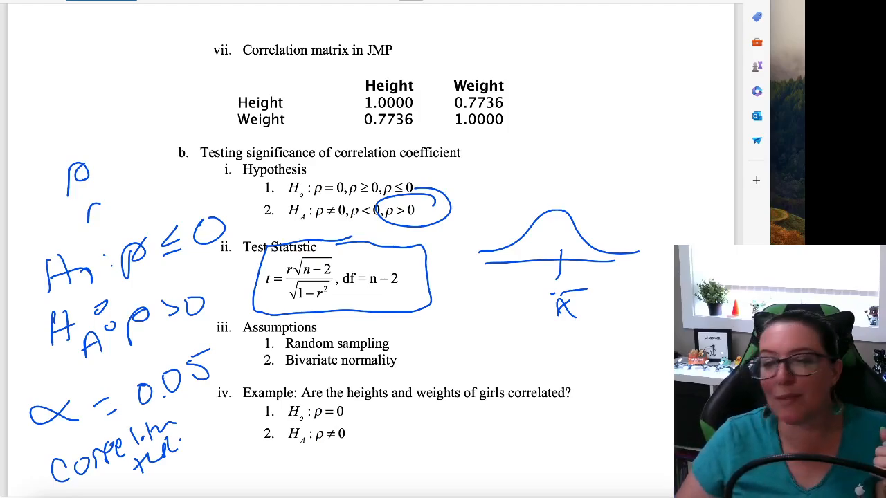
mouse_move(469, 359)
mouse_down()
mouse_move(606, 365)
mouse_move(557, 339)
mouse_move(625, 350)
mouse_up()
mouse_move(539, 363)
mouse_down()
mouse_move(550, 388)
mouse_move(542, 395)
mouse_up()
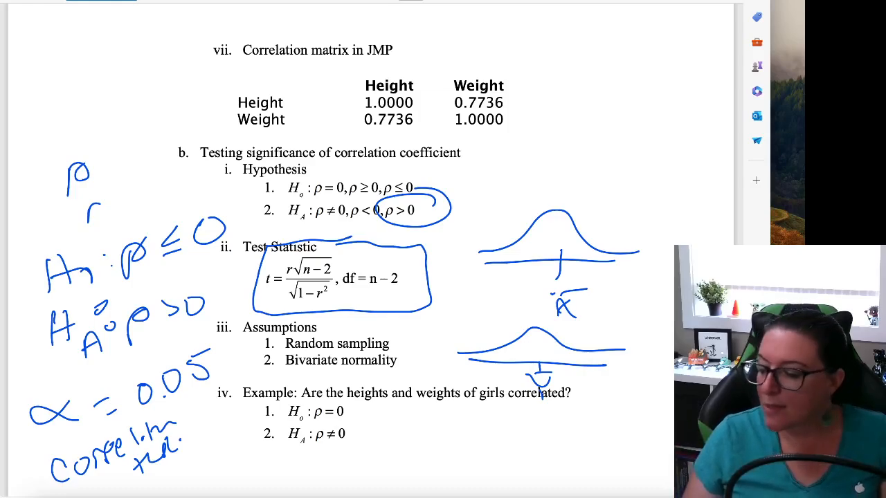
- Underline Bivariate normality, circle the Height and Weight matrix headings, and re-mark the centre of the x̄ bell curve
drag(305, 372, 363, 368)
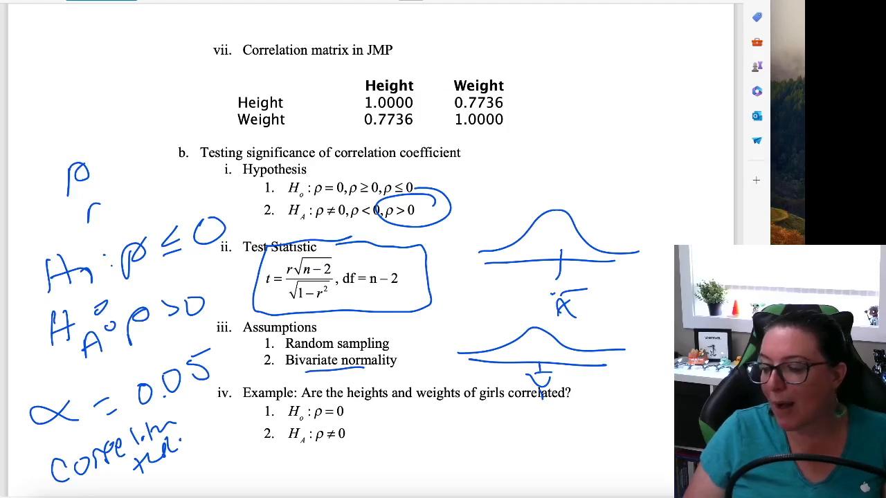
mouse_move(438, 61)
mouse_down()
mouse_move(368, 98)
mouse_move(377, 55)
mouse_up()
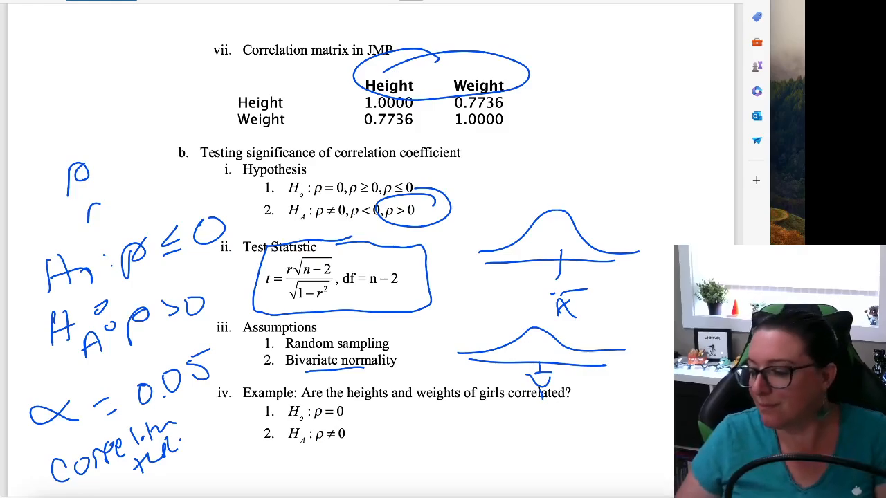
drag(562, 252, 553, 275)
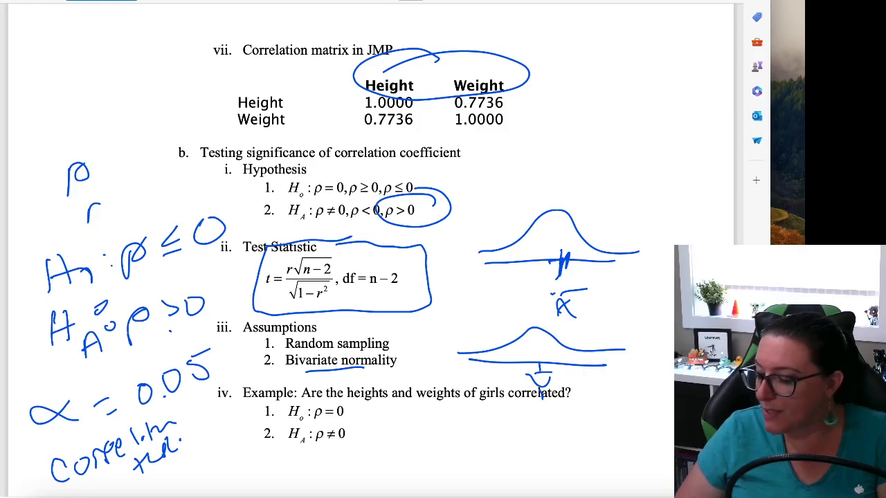
- Circle the example's two hypotheses, underline the end of its question, and draw an arrow pointing to the circled hypotheses
mouse_move(365, 414)
mouse_down()
mouse_move(285, 378)
mouse_move(343, 462)
mouse_move(366, 389)
mouse_up()
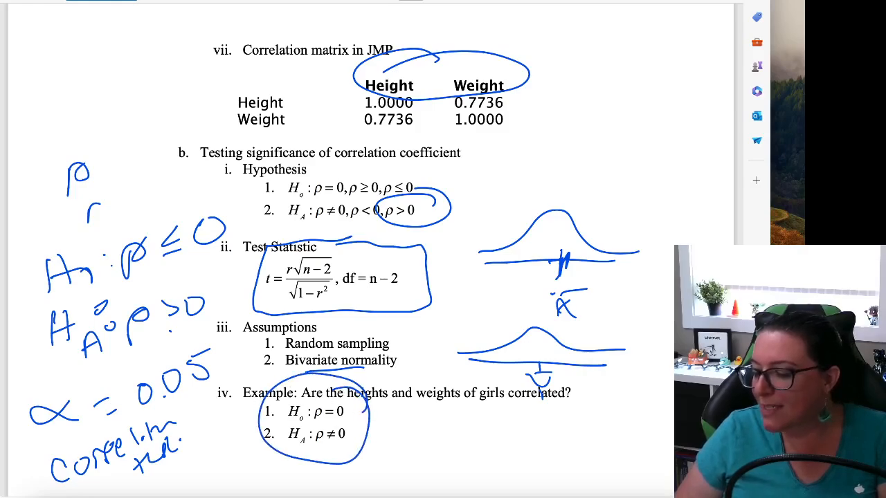
drag(452, 412, 552, 411)
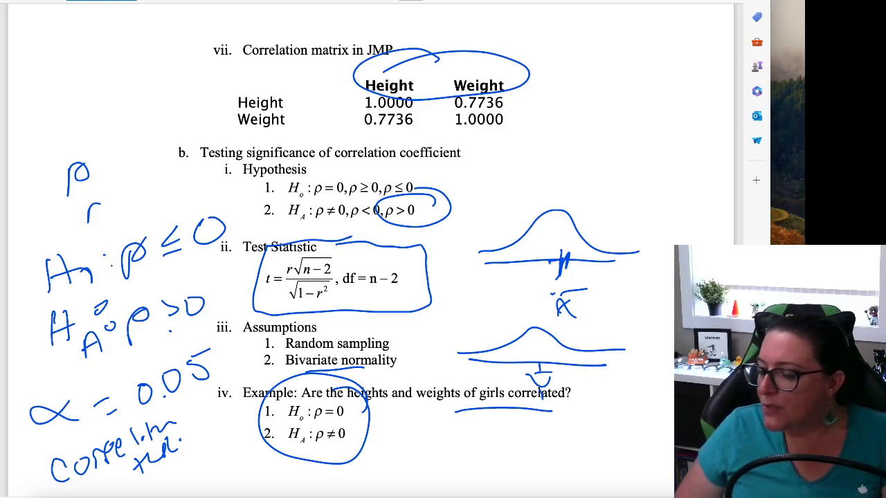
drag(384, 439, 438, 434)
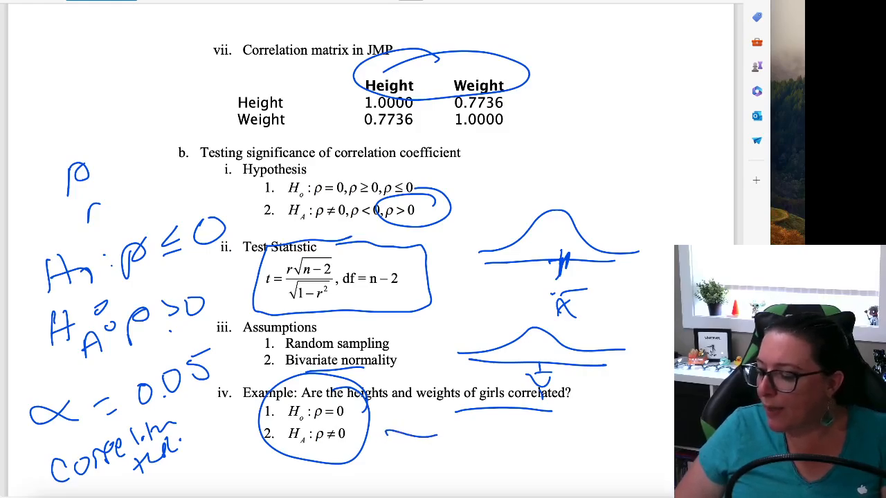
drag(395, 415, 410, 447)
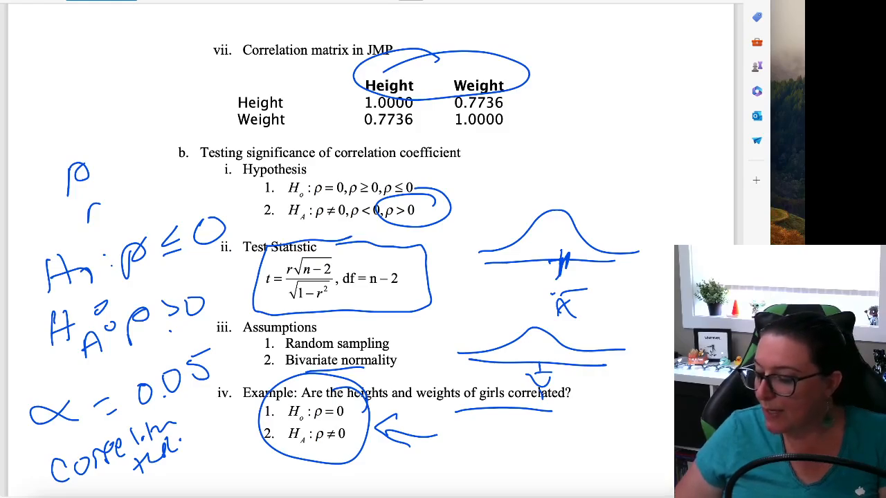
- Handwrite the decision rule "Reject Ho if test stat > critical value" beside the example hypotheses
mouse_move(455, 429)
mouse_down()
mouse_move(463, 447)
mouse_move(506, 448)
mouse_move(524, 436)
mouse_move(564, 447)
mouse_up()
mouse_move(573, 436)
mouse_down()
mouse_move(579, 443)
mouse_move(610, 434)
mouse_move(614, 450)
mouse_up()
drag(641, 413, 631, 451)
drag(624, 431, 641, 427)
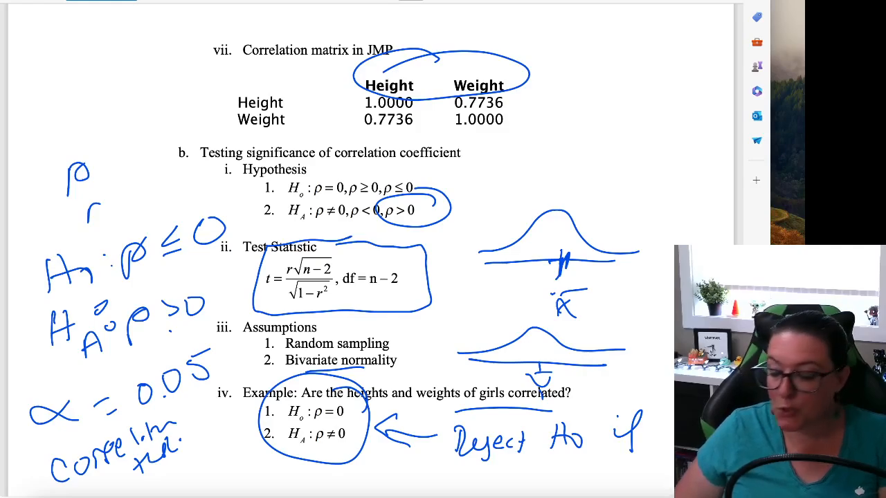
mouse_move(385, 469)
mouse_down()
mouse_move(382, 488)
mouse_move(404, 475)
mouse_up()
mouse_move(397, 469)
mouse_down()
mouse_move(393, 486)
mouse_move(420, 480)
mouse_up()
mouse_move(419, 469)
mouse_down()
mouse_move(428, 483)
mouse_move(459, 484)
mouse_up()
drag(453, 477, 482, 480)
drag(490, 468, 490, 481)
mouse_move(486, 474)
mouse_down()
mouse_move(557, 479)
mouse_move(576, 467)
mouse_move(582, 477)
mouse_up()
mouse_move(592, 460)
mouse_down()
mouse_move(591, 476)
mouse_move(621, 467)
mouse_up()
mouse_move(627, 454)
mouse_down()
mouse_move(626, 471)
mouse_move(643, 464)
mouse_up()
drag(645, 461, 670, 451)
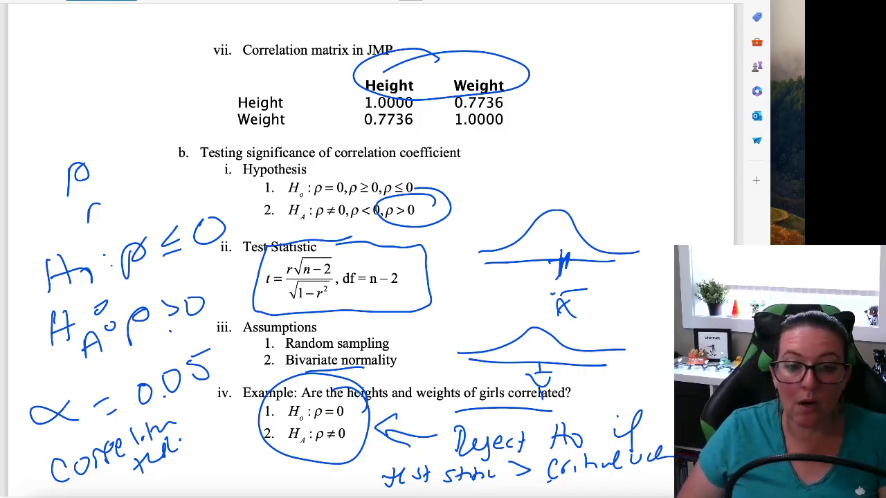
- Add "or test stat < -critical value" beneath the handwritten decision rule
scroll(549, 471, down, 3)
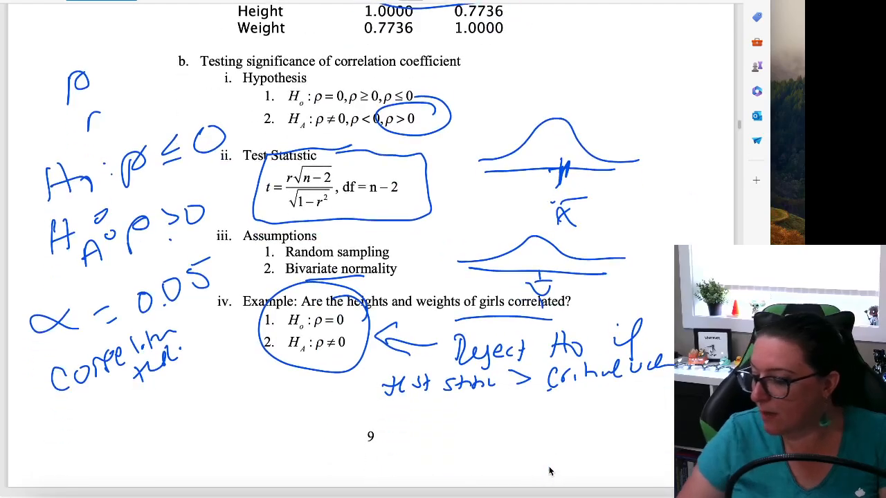
mouse_move(477, 412)
mouse_down()
mouse_move(471, 417)
mouse_move(490, 410)
mouse_up()
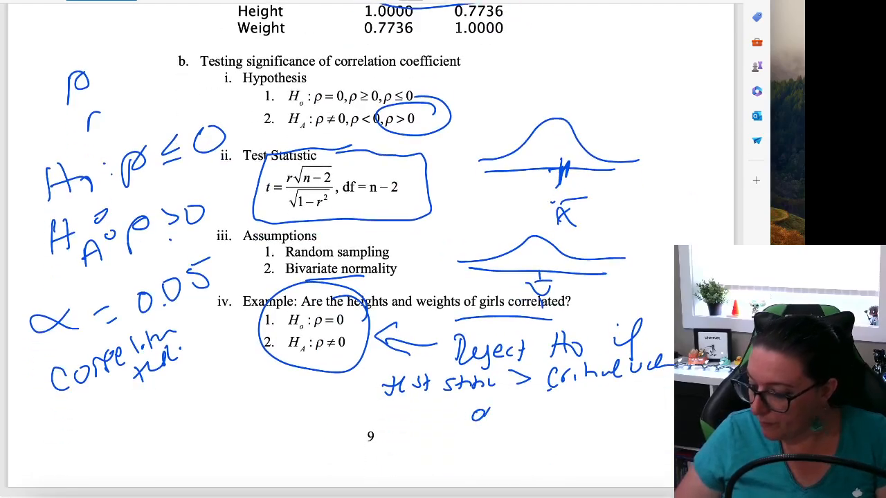
mouse_move(400, 436)
mouse_down()
mouse_move(465, 450)
mouse_move(669, 409)
mouse_move(646, 437)
mouse_move(662, 437)
mouse_up()
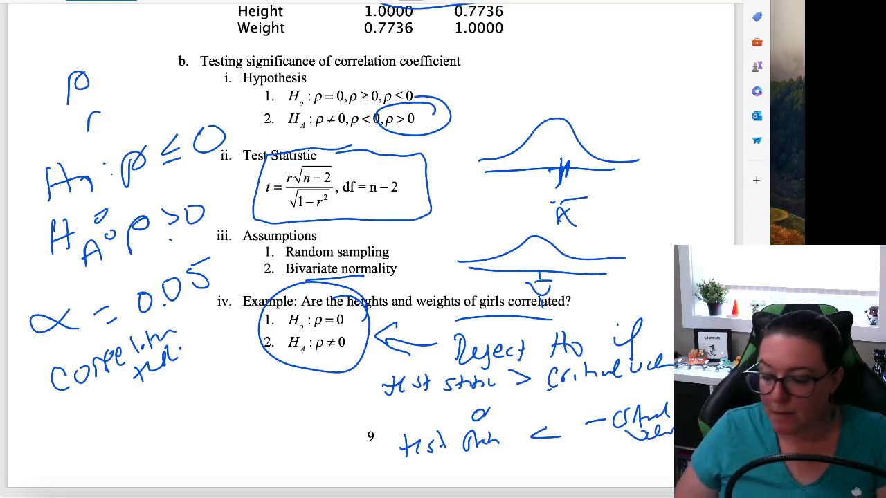
- Sketch a bell curve below the example hypotheses with cutoffs in both tails labelled -t and +t
drag(183, 419, 319, 424)
mouse_move(191, 409)
mouse_down()
mouse_move(247, 385)
mouse_move(338, 406)
mouse_up()
drag(215, 393, 225, 430)
drag(308, 381, 301, 429)
mouse_move(225, 440)
mouse_down()
mouse_move(228, 460)
mouse_move(231, 447)
mouse_move(206, 446)
mouse_up()
mouse_move(292, 438)
mouse_down()
mouse_move(292, 449)
mouse_move(322, 442)
mouse_up()
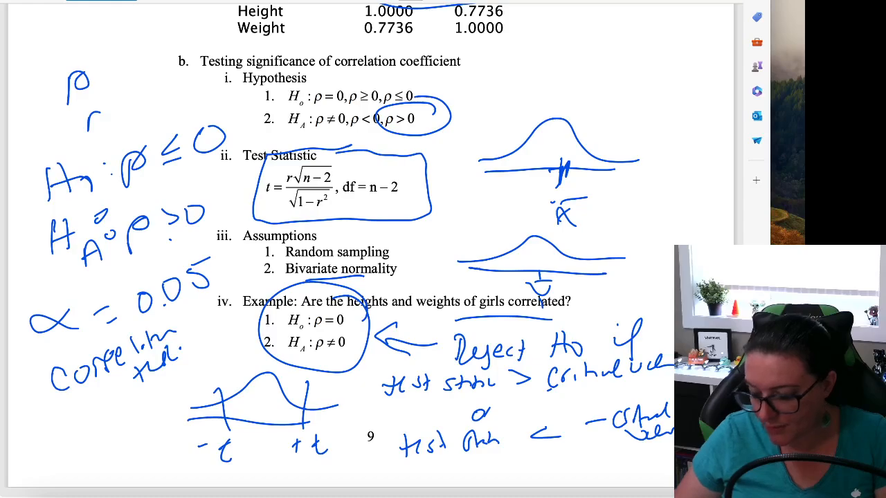
- Shade both tails of the two-tailed bell curve and label each with an area of 0.025
mouse_move(302, 413)
mouse_down()
mouse_move(342, 417)
mouse_move(334, 391)
mouse_move(368, 401)
mouse_up()
click(342, 401)
drag(376, 390, 371, 402)
drag(179, 407, 197, 409)
click(188, 416)
drag(204, 410, 213, 421)
drag(218, 408, 224, 407)
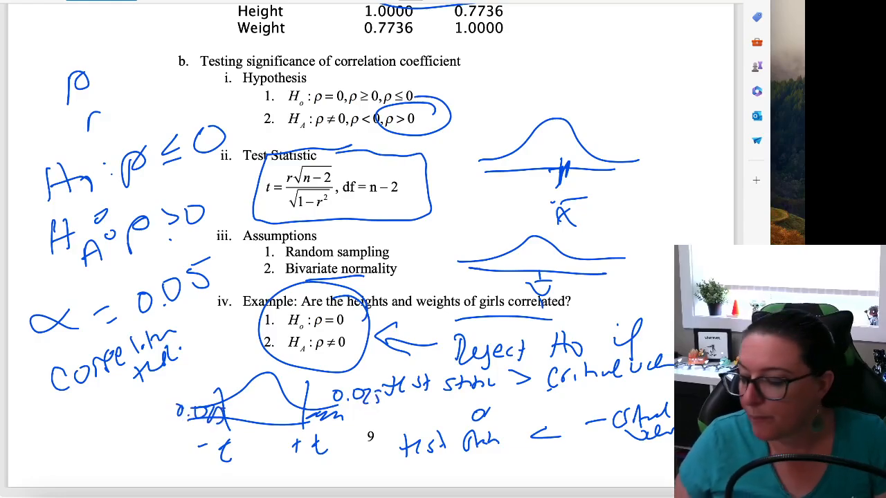
- Draw an outline around the handwritten one-sided hypotheses H0: ρ ≤ 0 and HA: ρ > 0
mouse_move(109, 128)
mouse_down()
mouse_move(137, 132)
mouse_move(48, 278)
mouse_move(242, 191)
mouse_move(98, 149)
mouse_up()
drag(28, 48, 163, 35)
mouse_move(29, 45)
mouse_down()
mouse_move(40, 34)
mouse_move(141, 37)
mouse_up()
drag(48, 28, 54, 55)
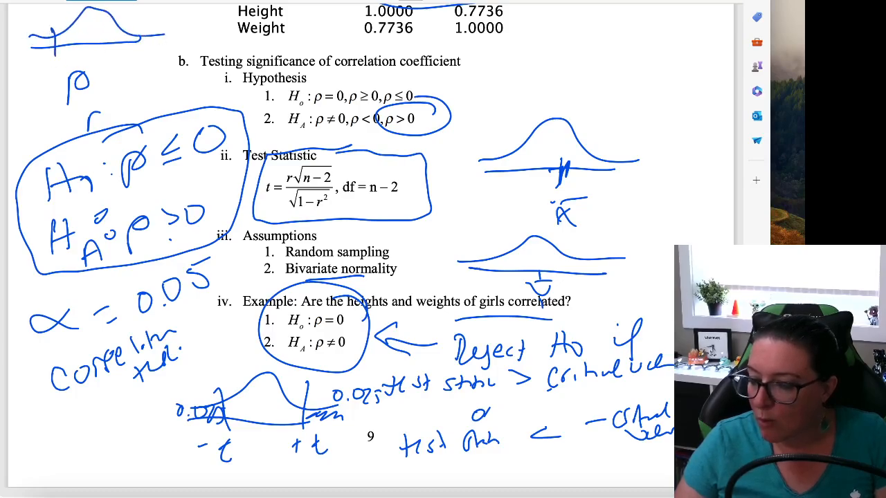
drag(124, 17, 119, 50)
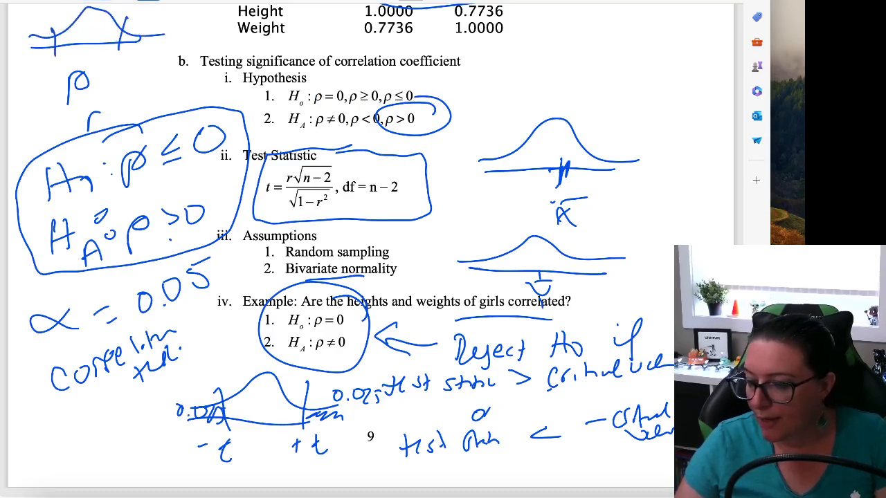
mouse_move(124, 17)
mouse_down()
mouse_move(95, 37)
mouse_move(55, 34)
mouse_move(169, 44)
mouse_up()
click(102, 1)
- Sketch a bell curve above the one-sided hypotheses, shade its upper tail labelled 0.05, and write t below it
drag(27, 40, 192, 41)
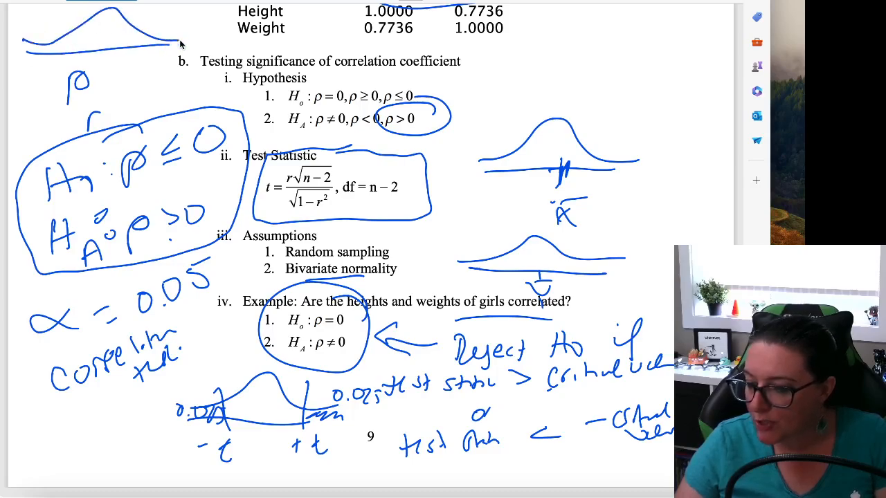
mouse_move(145, 24)
mouse_down()
mouse_move(175, 54)
mouse_move(163, 24)
mouse_move(187, 28)
mouse_move(206, 12)
mouse_up()
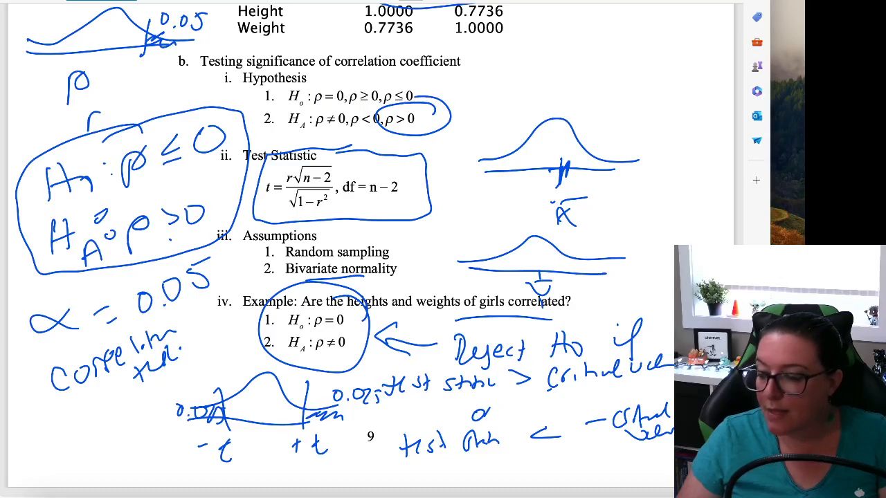
drag(132, 71, 135, 87)
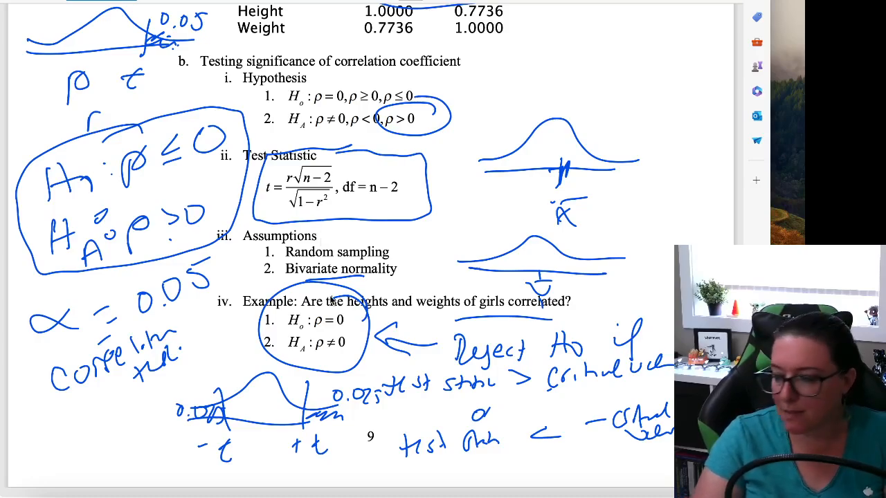
- Switch to the Girls sheet in Excel and enter the heading "2 Two Tailed" in cell G17
click(572, 494)
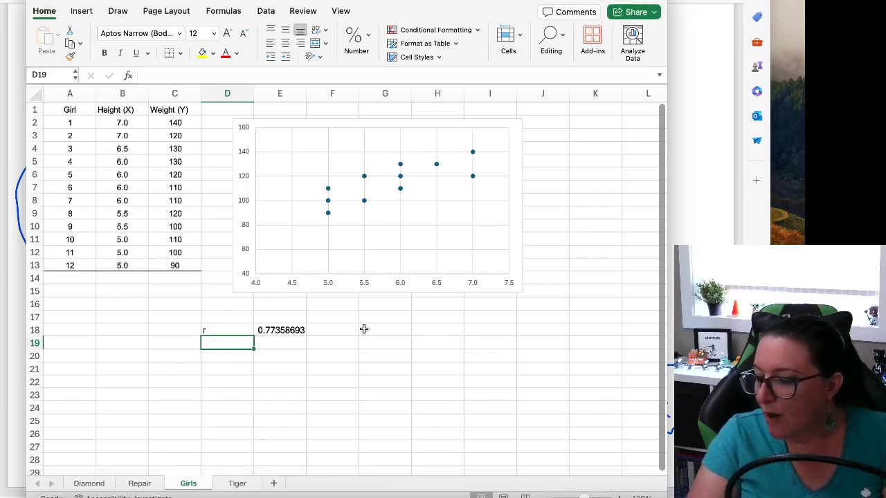
click(367, 330)
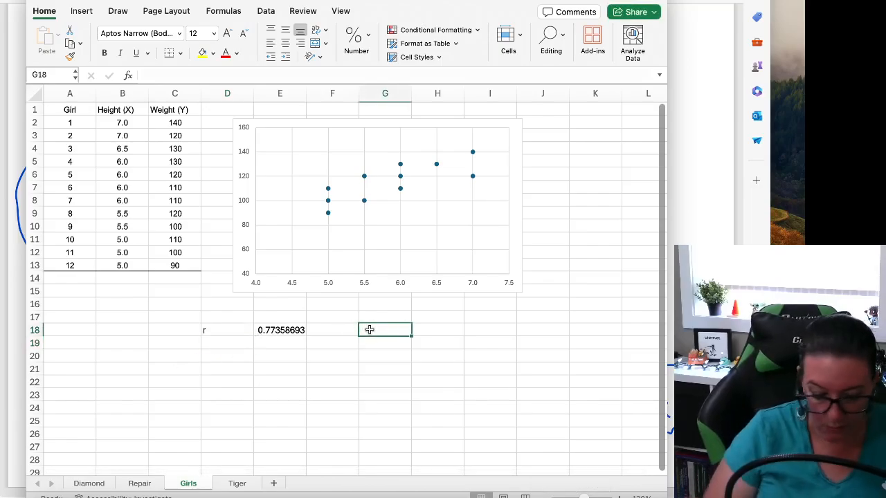
key(Up)
text(2)
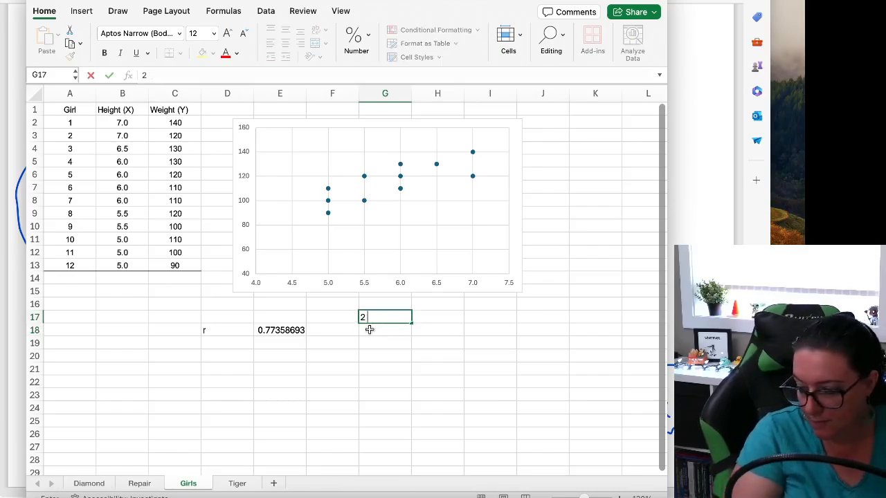
text( T)
key(BackSpace)
key(BackSpace)
text(Two T)
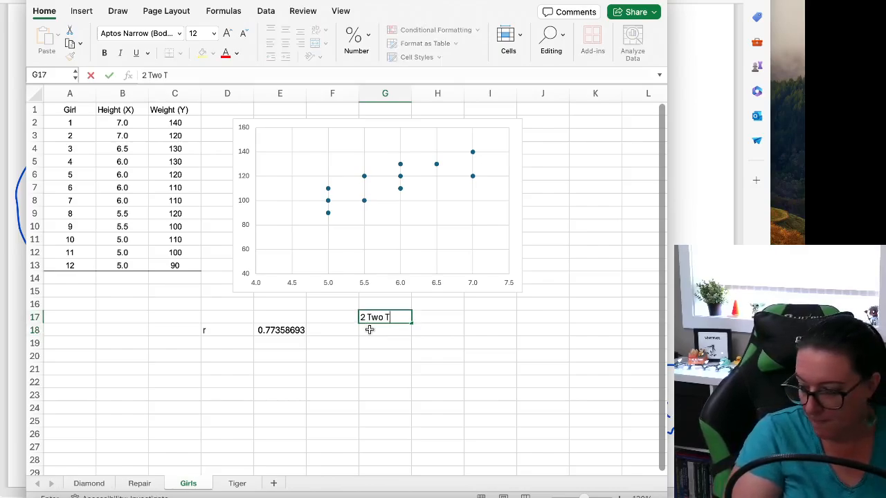
text(ailed)
key(Tab)
- Enter the heading "1 Tailed Test" in cell I17, two columns over from the two-tailed heading
key(Tab)
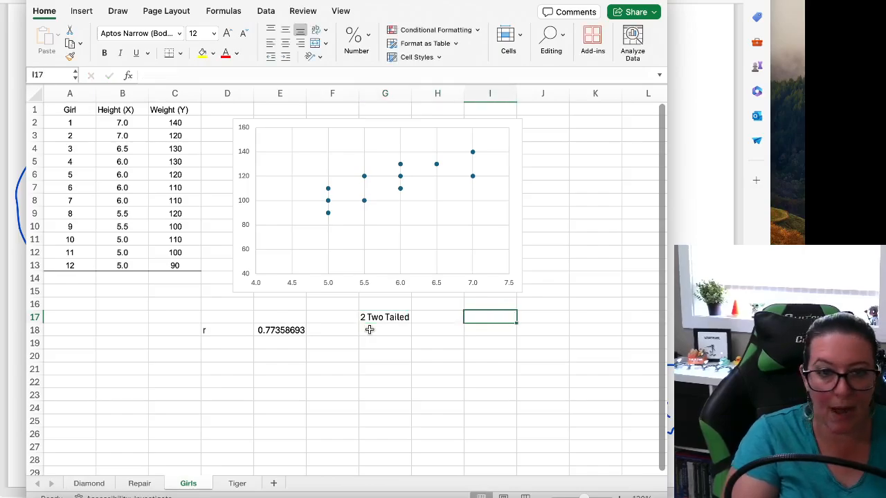
text(1 Tailed)
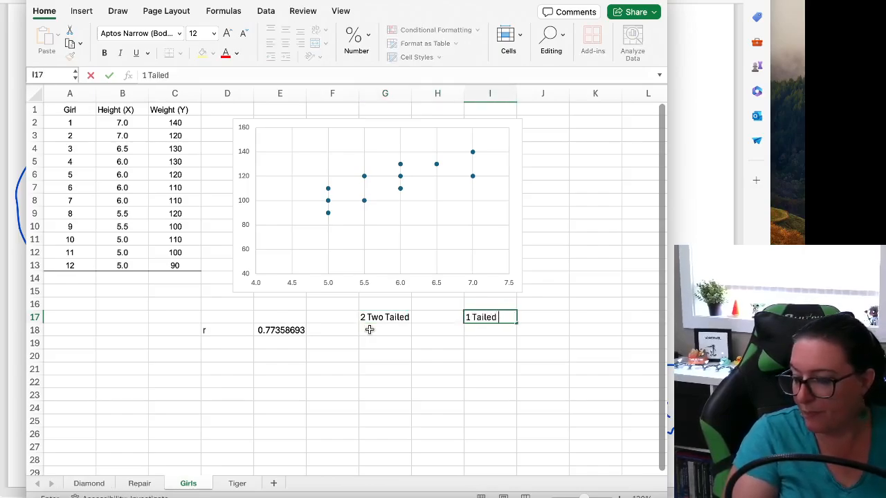
text( Test)
click(369, 330)
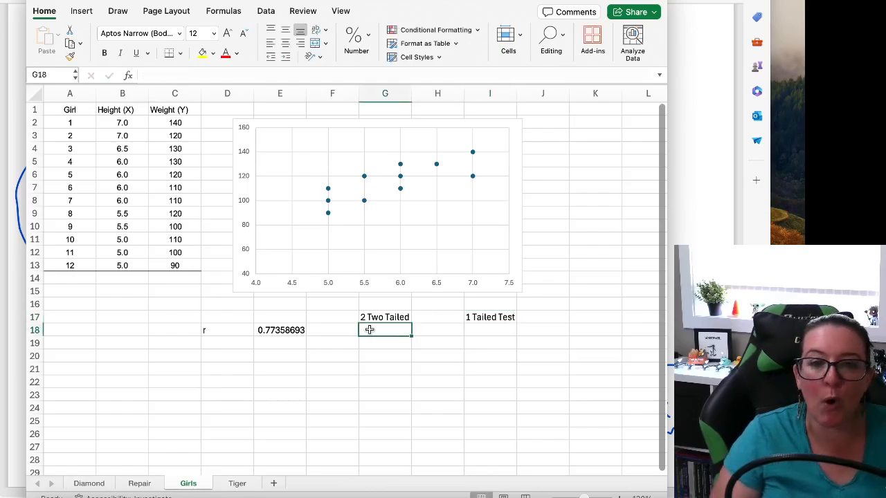
key(Up)
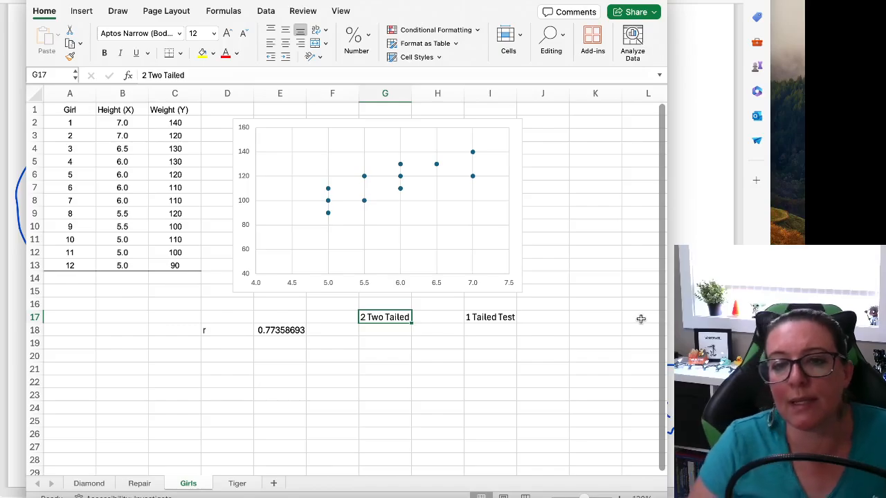
key(Return)
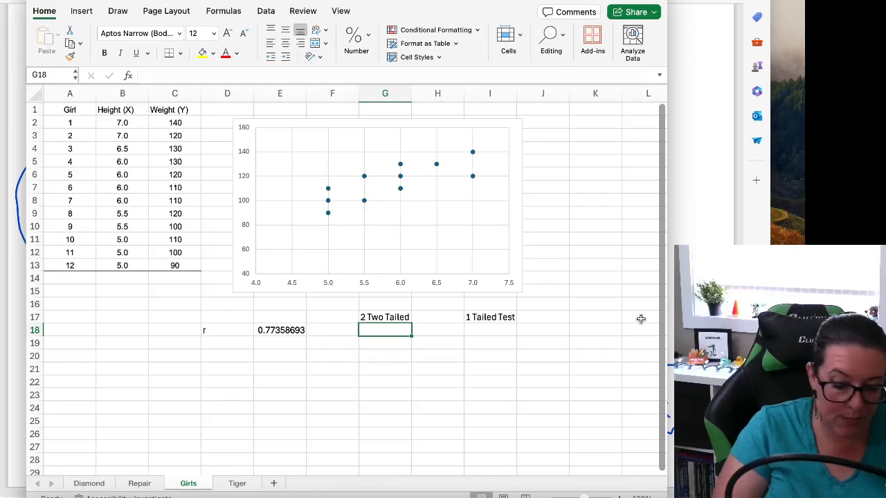
- Enter the row label "Test Statistic" in cell F20
key(Left)
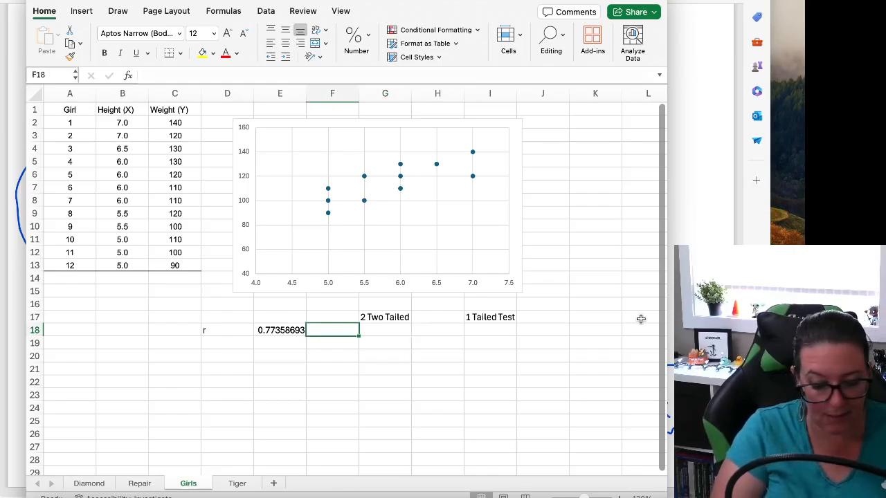
text(T)
key(Escape)
key(Down)
key(Down)
text(T)
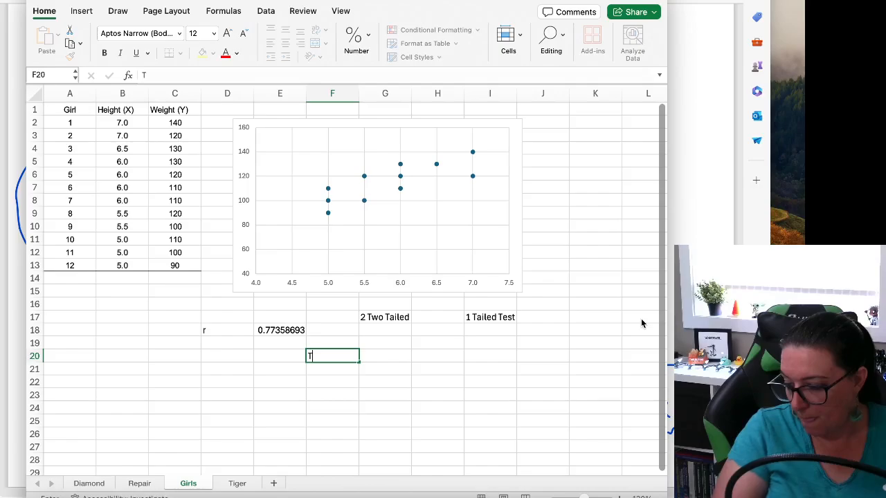
text(est Statistic)
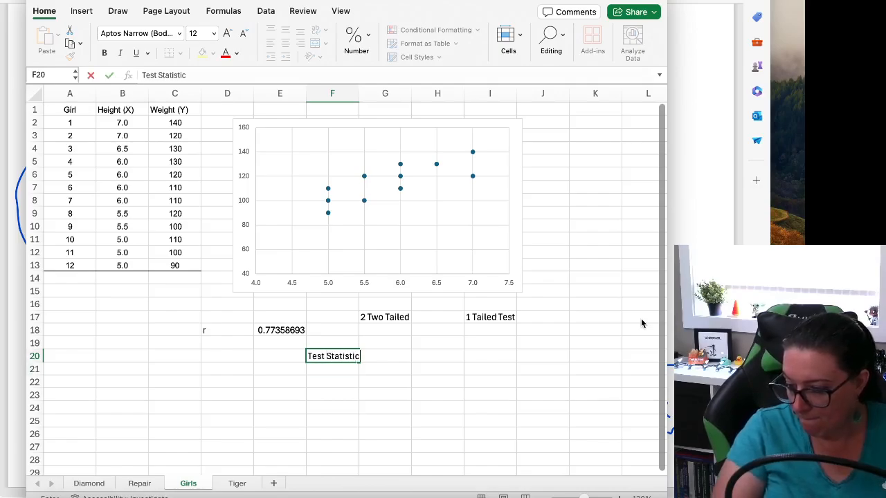
key(Return)
- Enter the row label "Critical Value" in cell F22, two rows below the test statistic label
key(Down)
key(Down)
key(Up)
text(Cri)
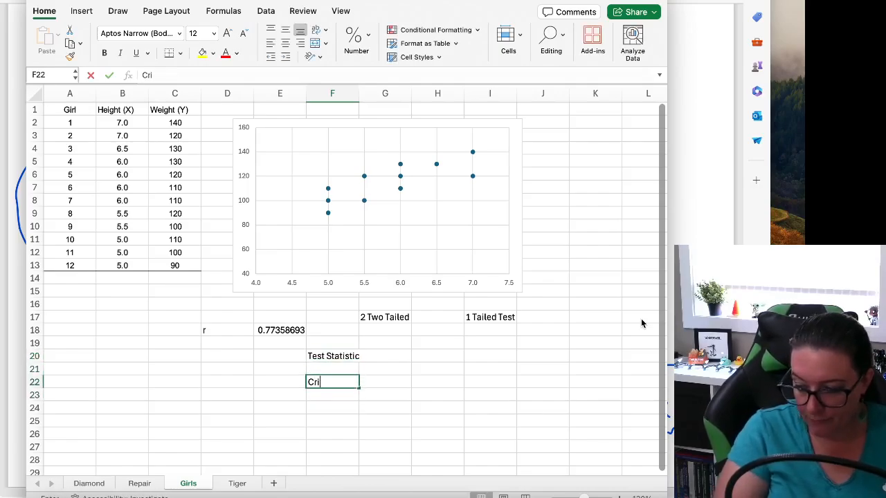
text(tical Value)
key(Tab)
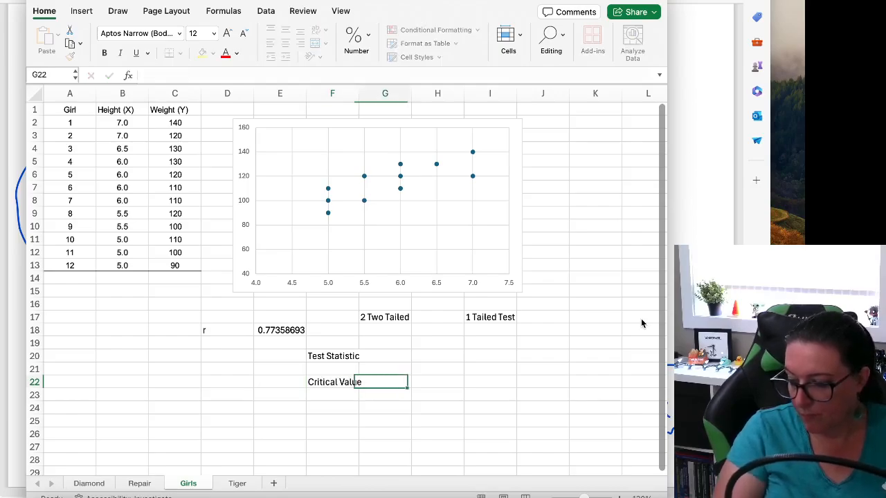
text(=t)
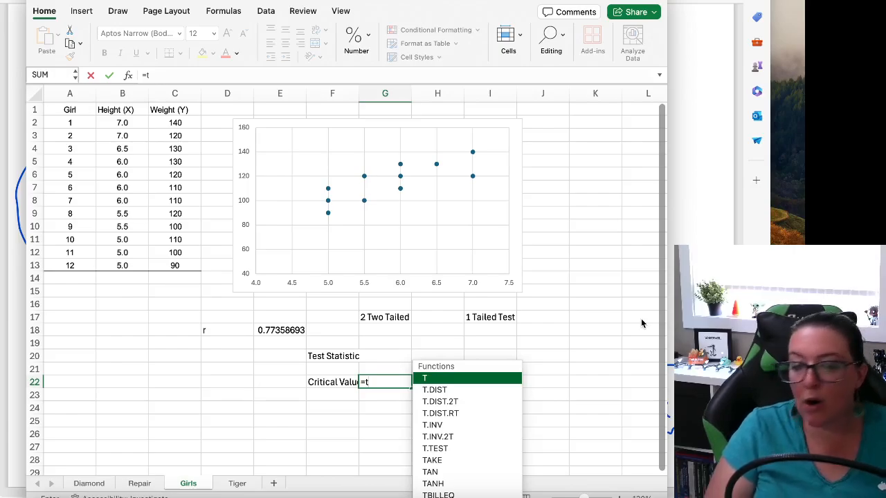
key(Down)
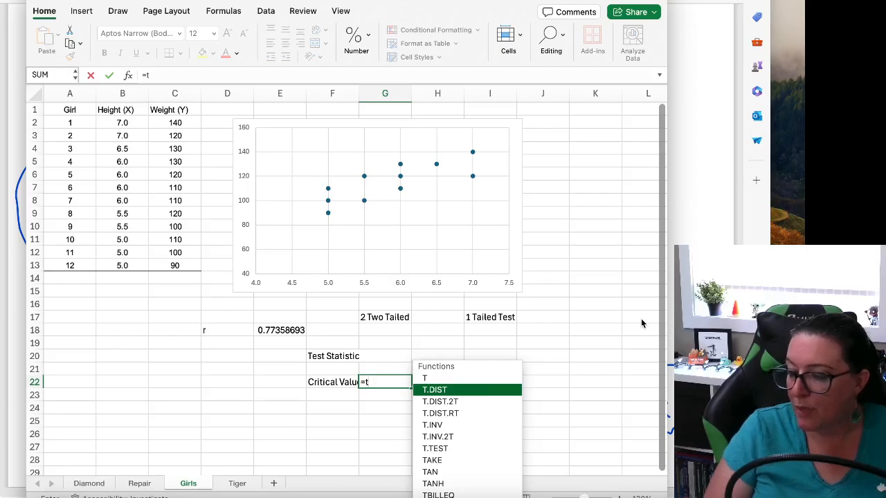
key(Tab)
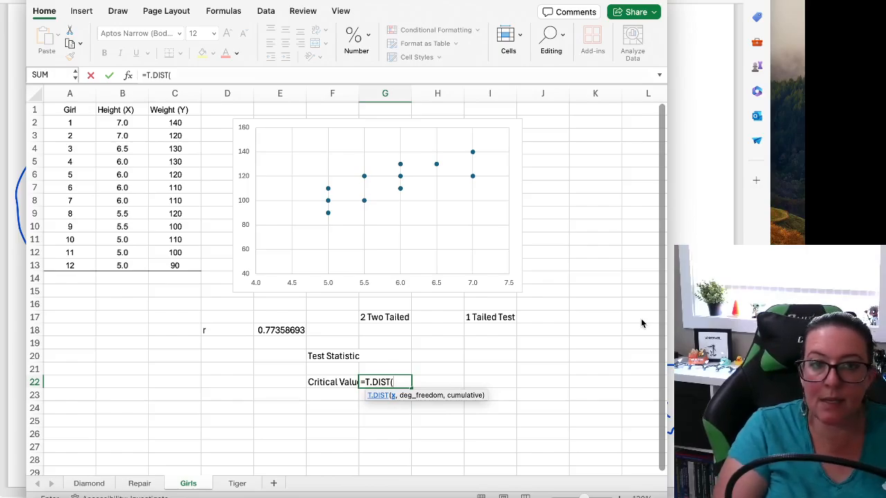
key(BackSpace)
key(BackSpace)
key(BackSpace)
key(BackSpace)
key(BackSpace)
key(BackSpace)
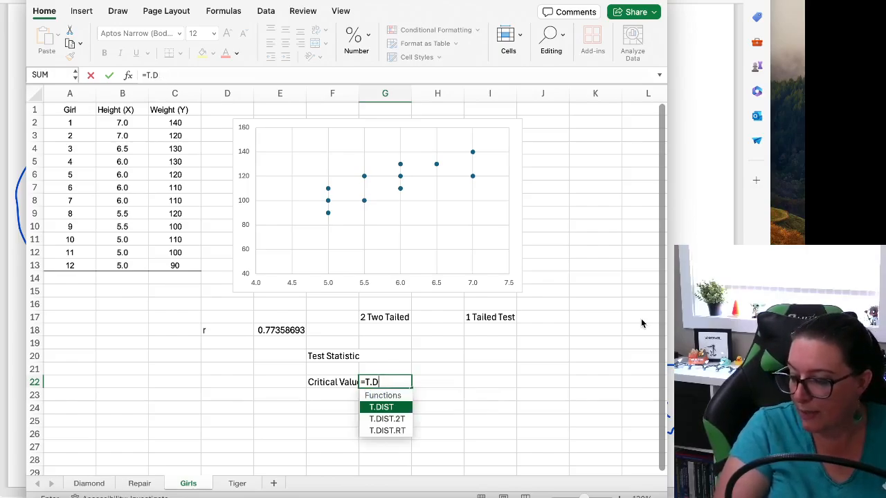
- Compute the two-tailed critical value in G22 with =T.INV(0.975, 10), checking the degrees-of-freedom formula in the notes before entering 10
key(Down)
key(Down)
key(Down)
key(Down)
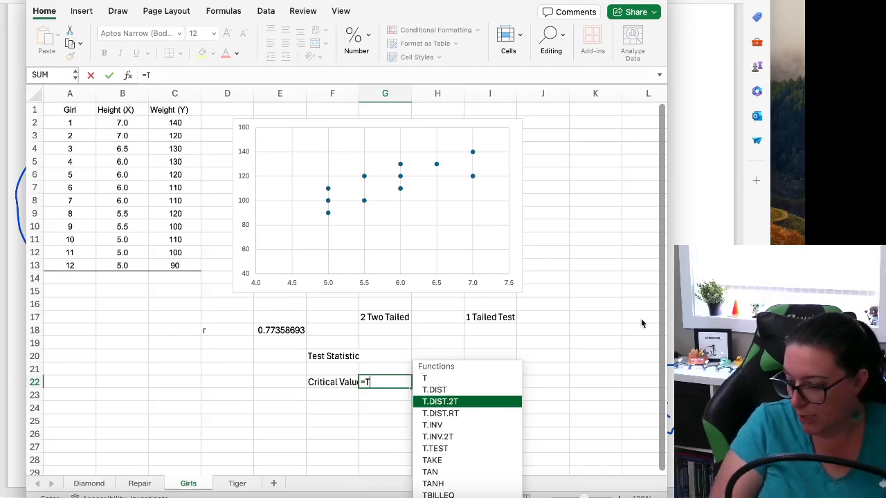
key(Tab)
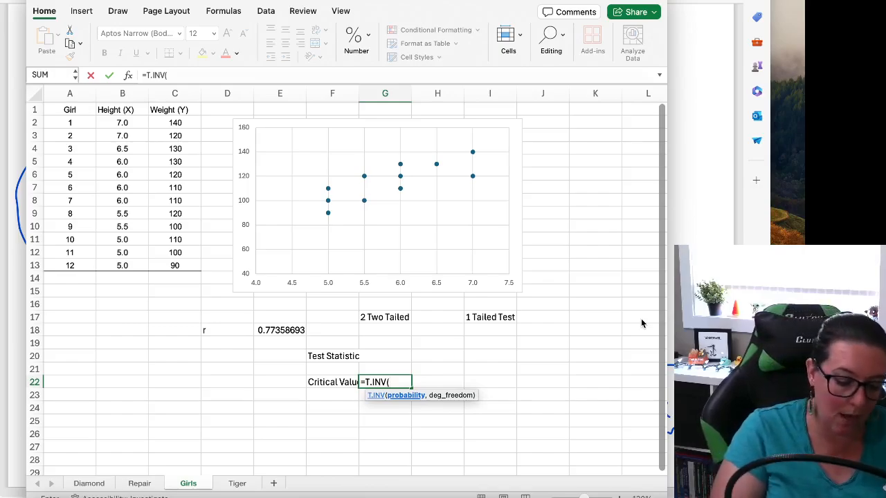
text(0.975)
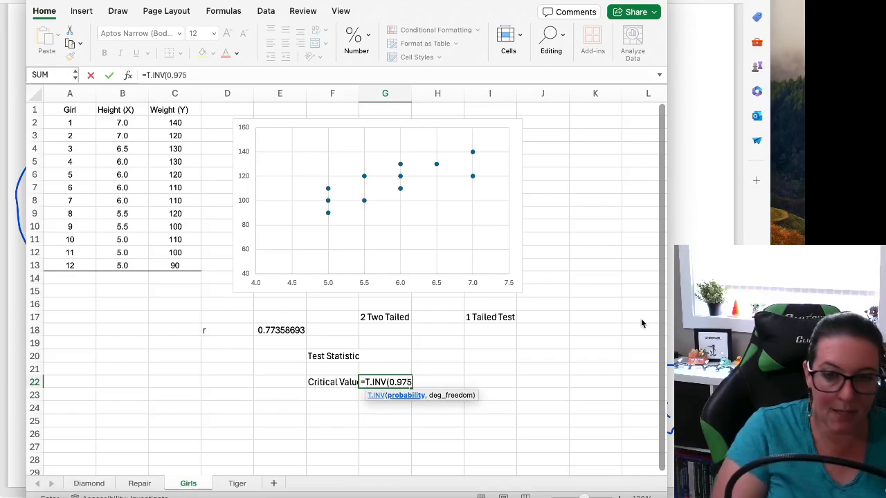
text(,)
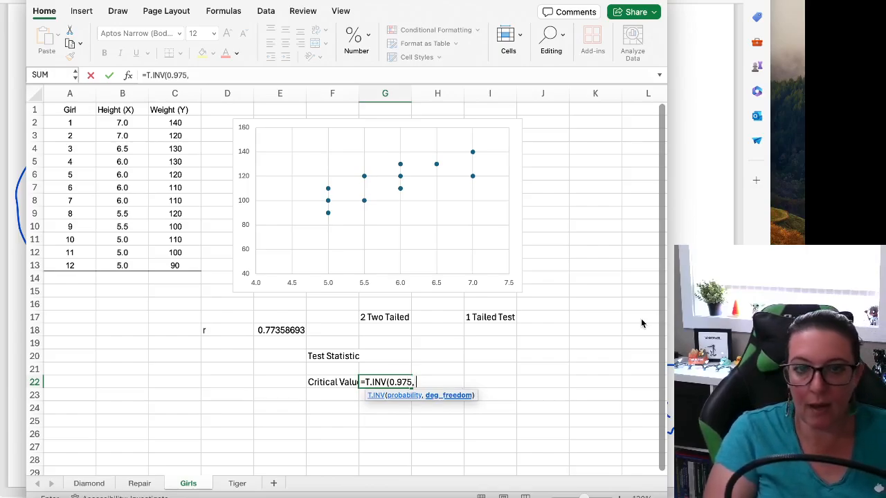
click(712, 220)
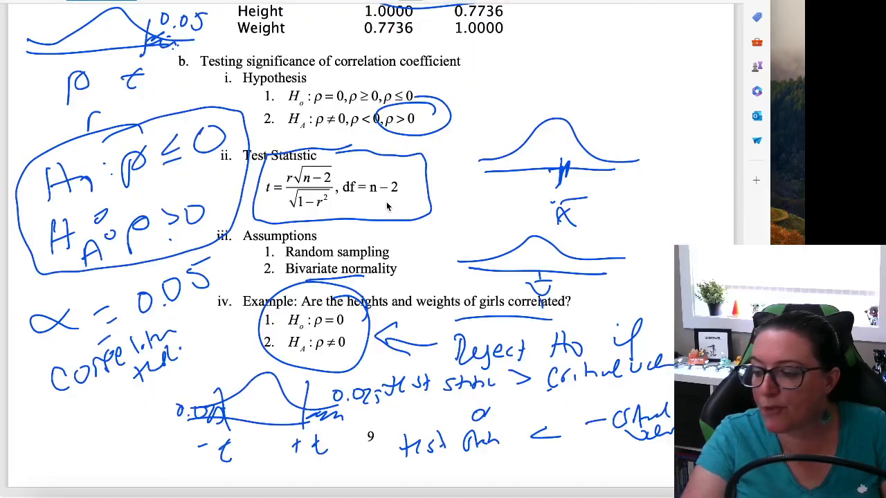
scroll(385, 227, up, 3)
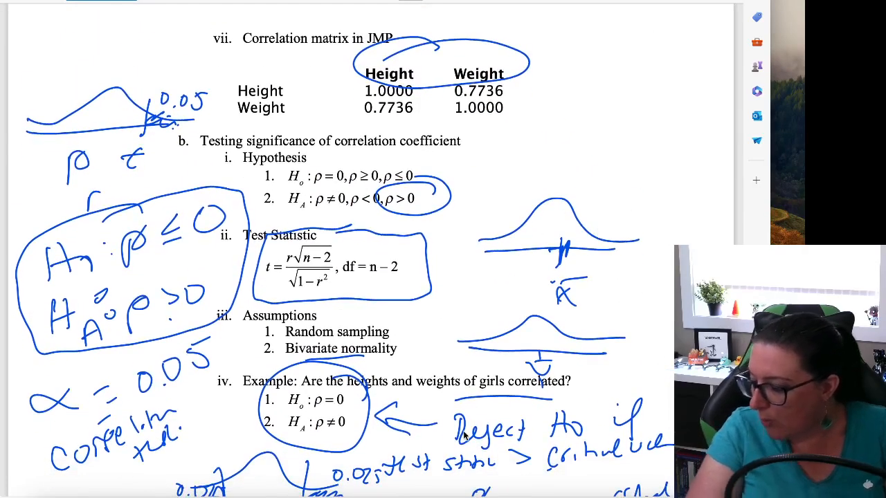
click(572, 492)
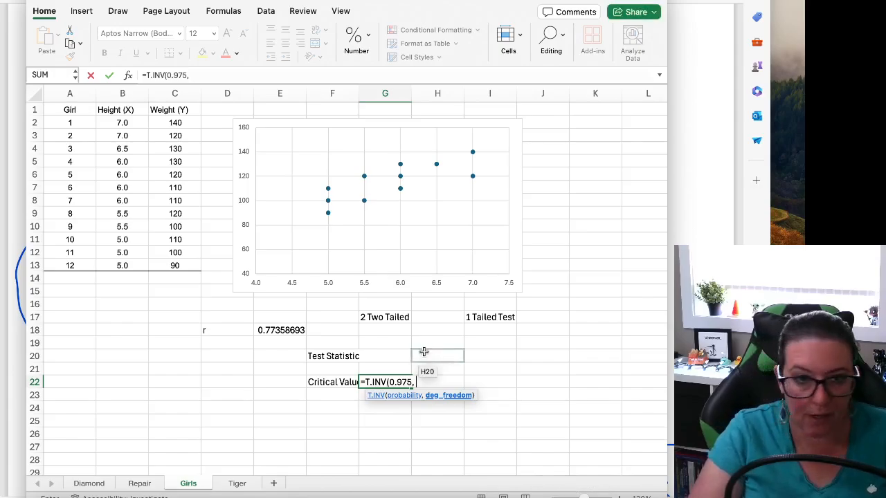
text(10))
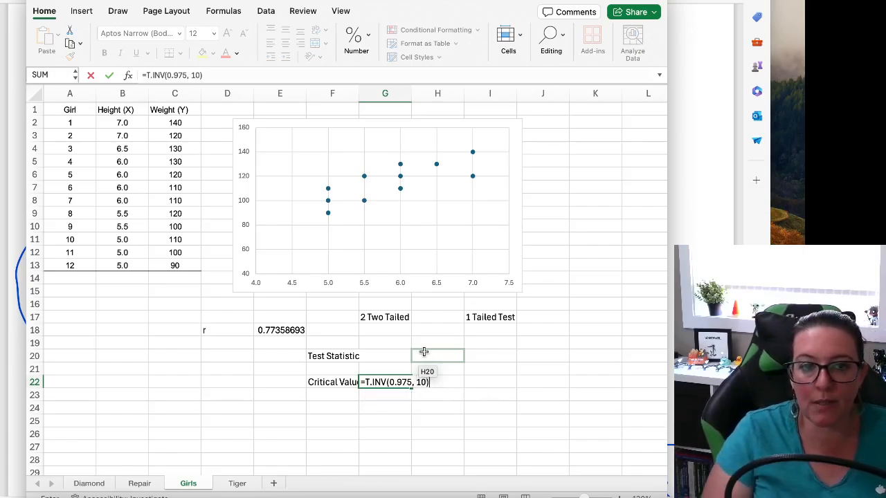
key(Return)
- Finish entering the two-tailed critical value formula in cell G22
key(Up)
key(Right)
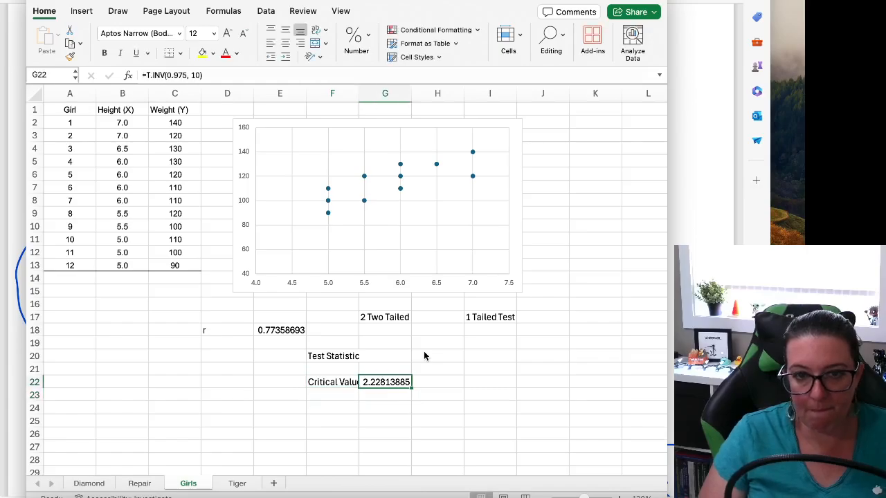
key(Up)
key(Up)
key(Down)
key(Down)
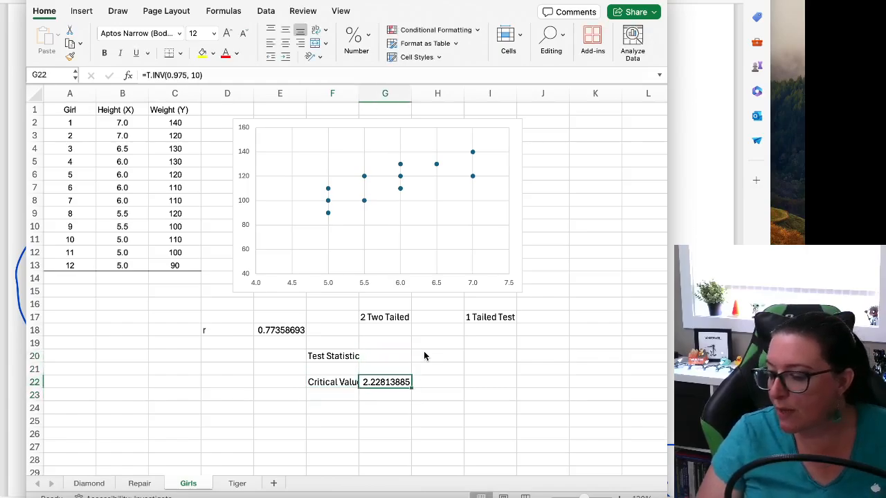
- Compute the one-tailed critical value in I22 with =T.INV(0.95, 10)
key(Right)
key(Right)
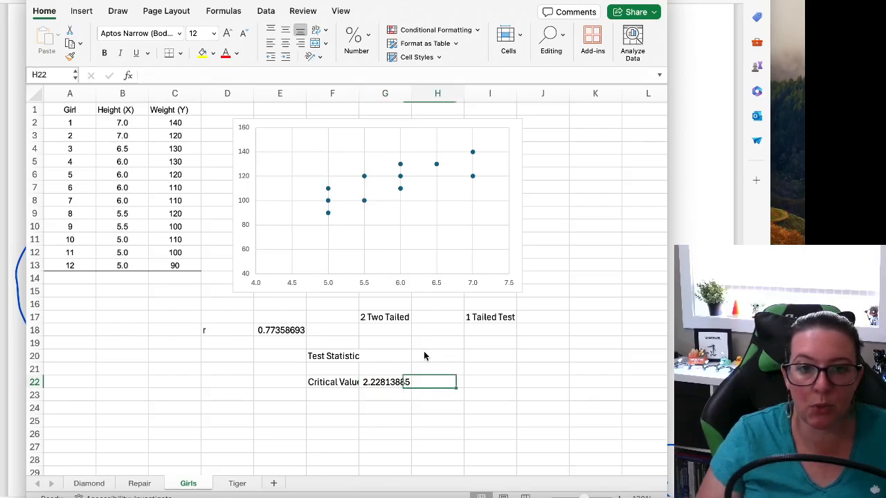
text(=)
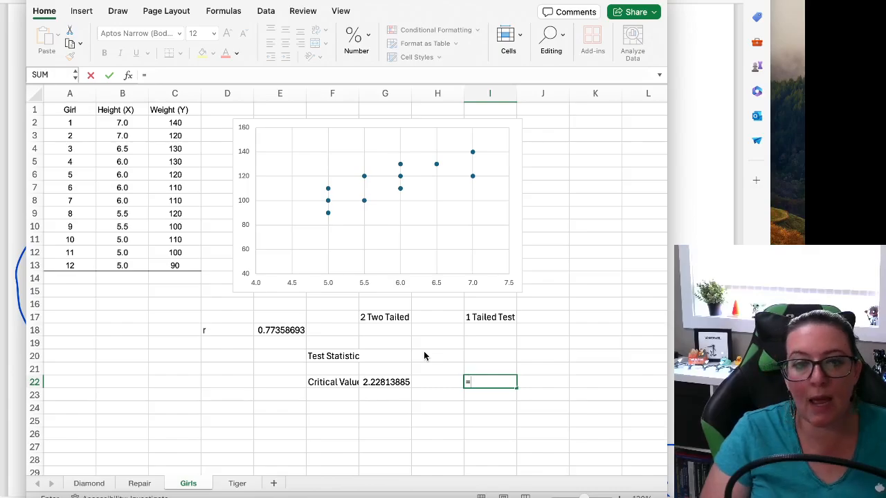
text(t)
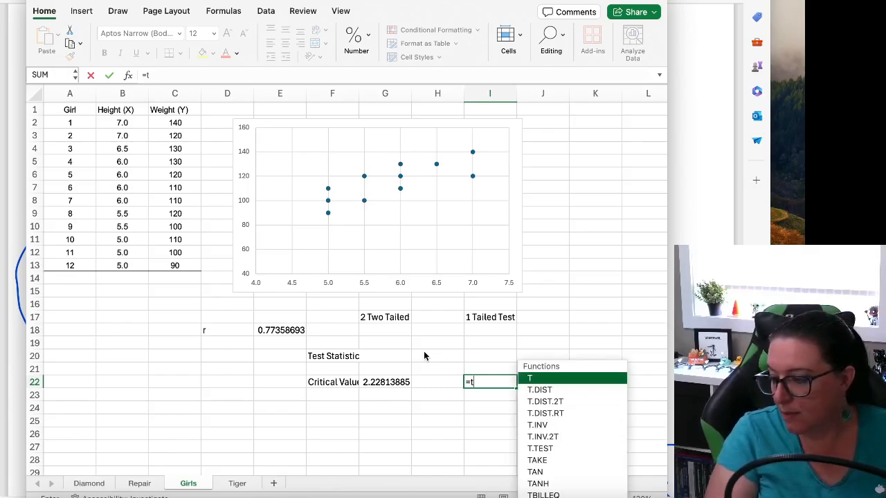
key(Down)
key(Down)
key(Down)
key(Down)
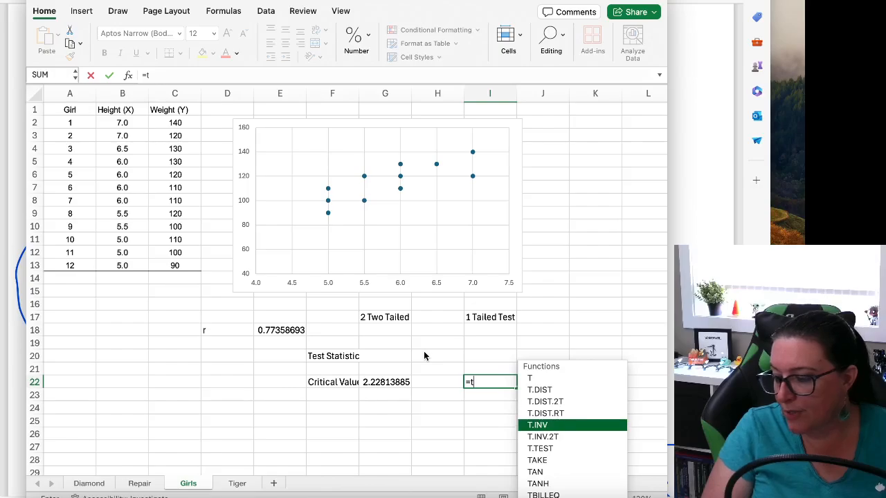
key(Tab)
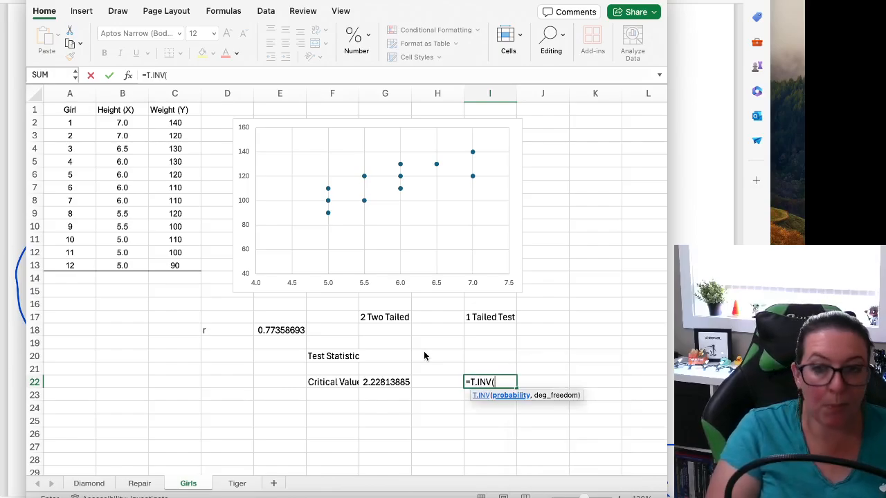
text(0.95)
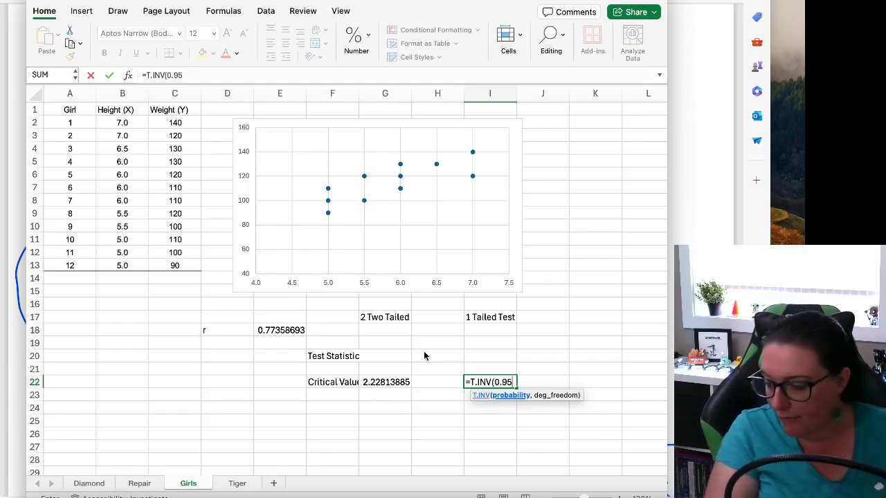
key(BackSpace)
text(5, 10)
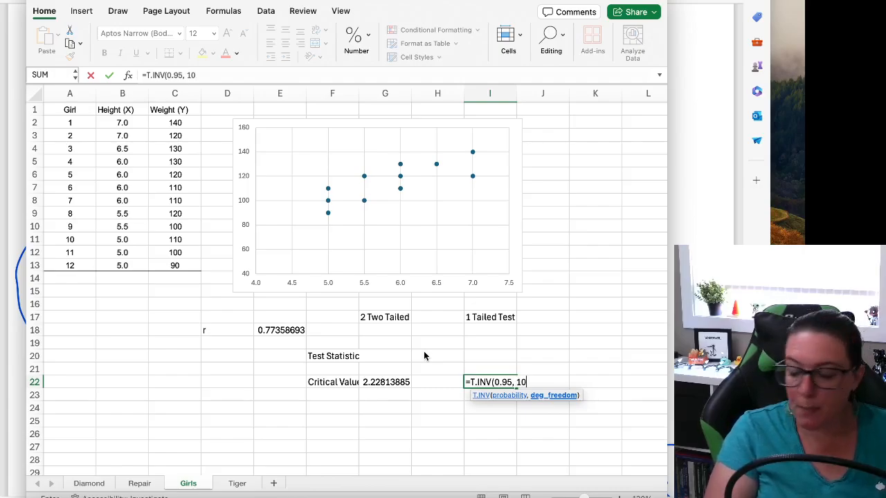
key(Return)
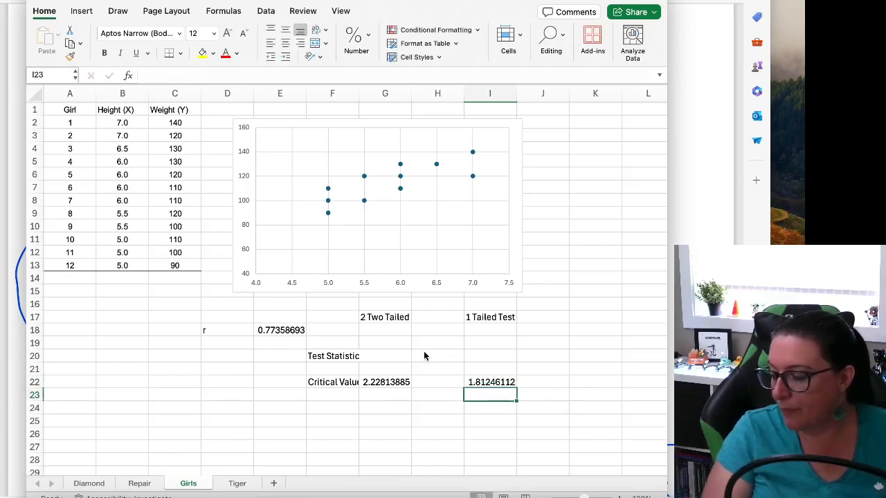
key(Up)
key(Left)
key(Left)
key(Right)
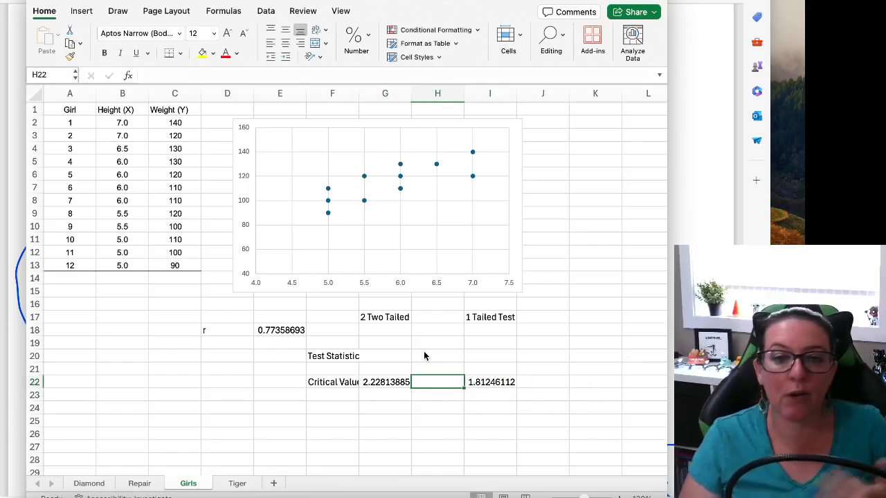
key(Right)
key(Left)
key(Left)
key(Right)
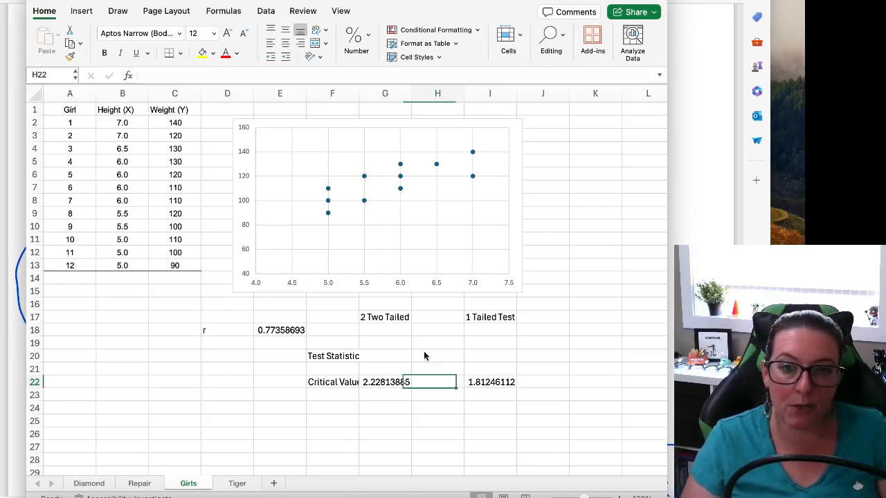
key(Right)
key(Right)
key(Left)
key(Left)
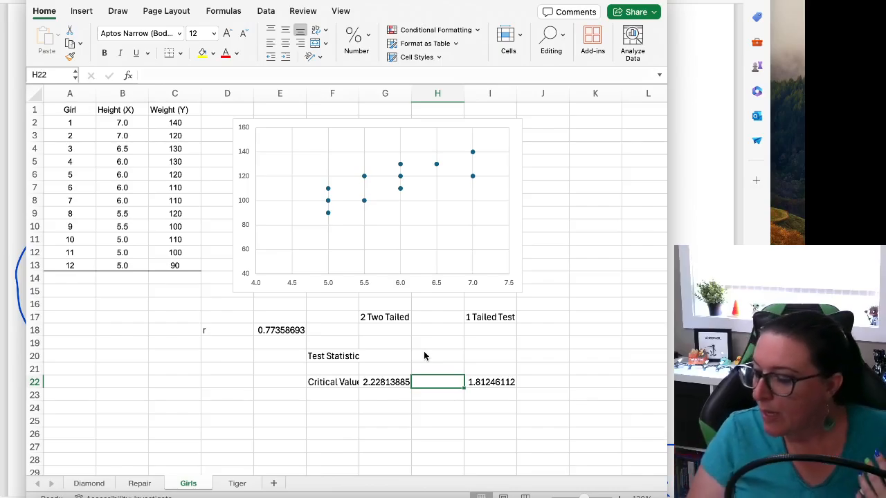
- Check the test statistic formula in the notes, and compute r squared in B20 with =E18^2
key(Up)
key(Up)
key(Left)
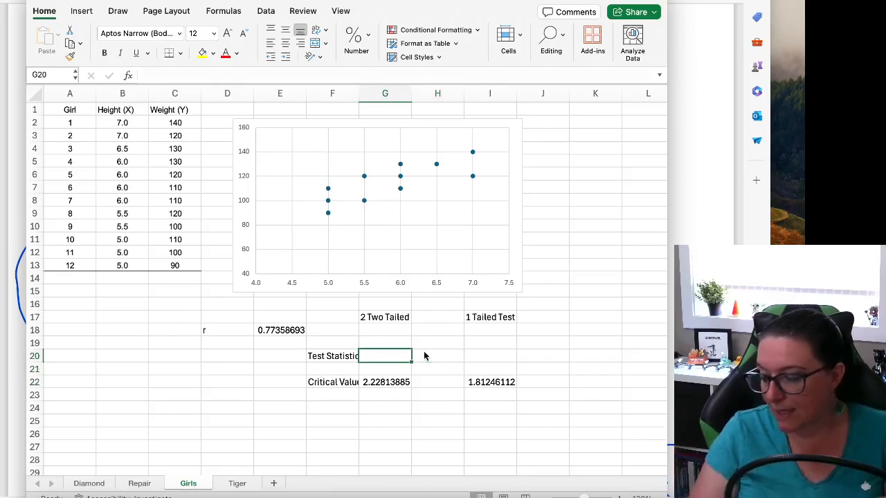
click(681, 286)
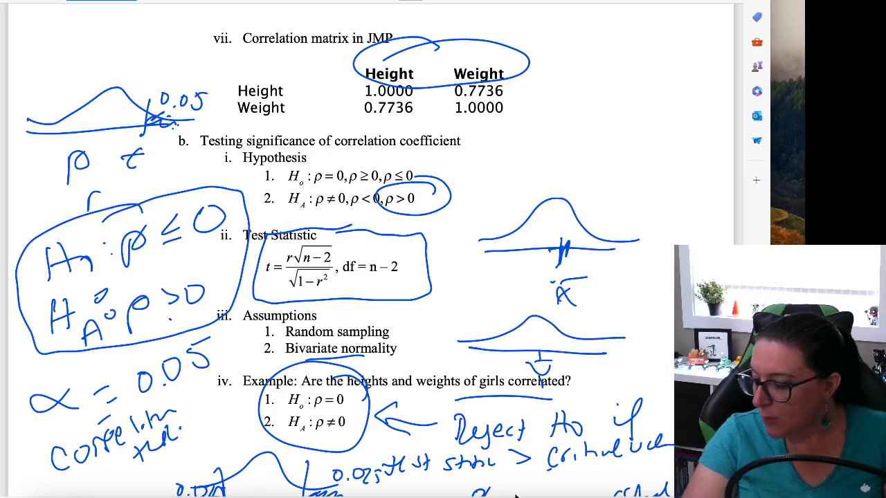
click(498, 486)
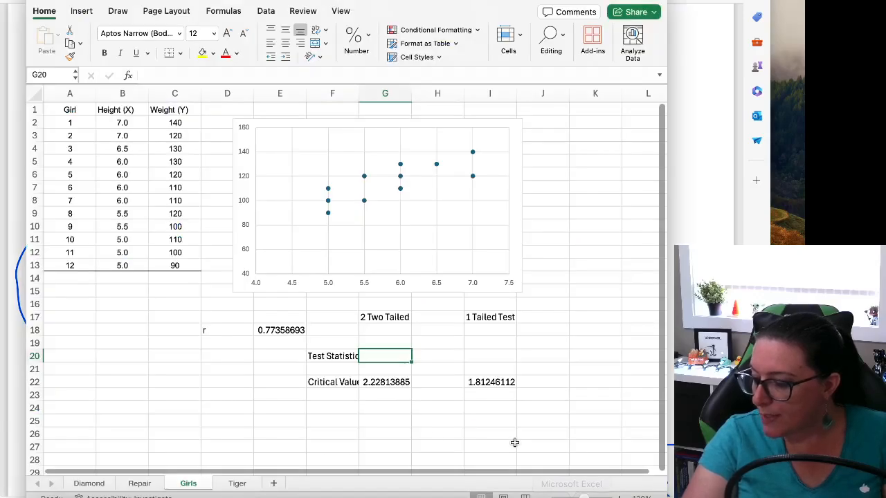
click(119, 355)
text(=)
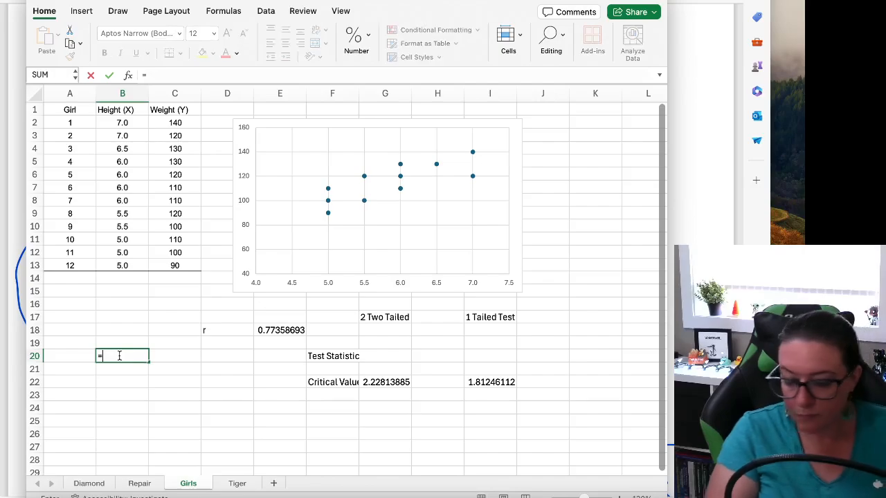
click(290, 330)
text(^)
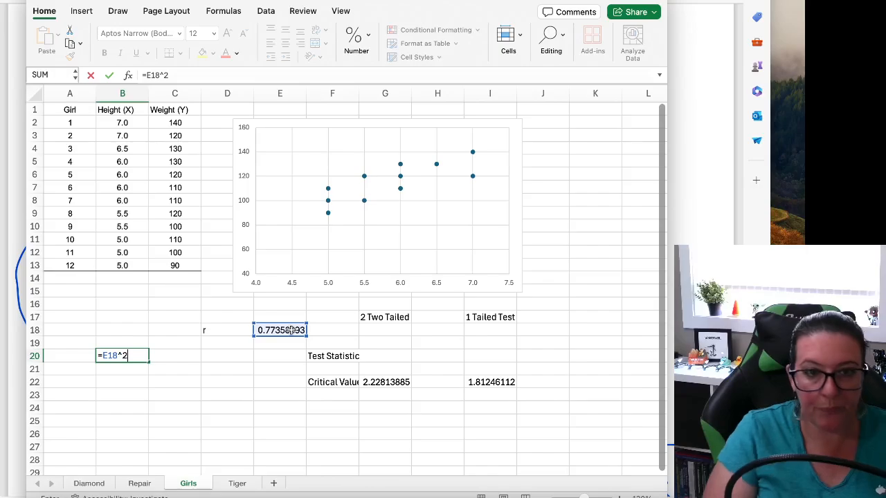
text(2)
key(Return)
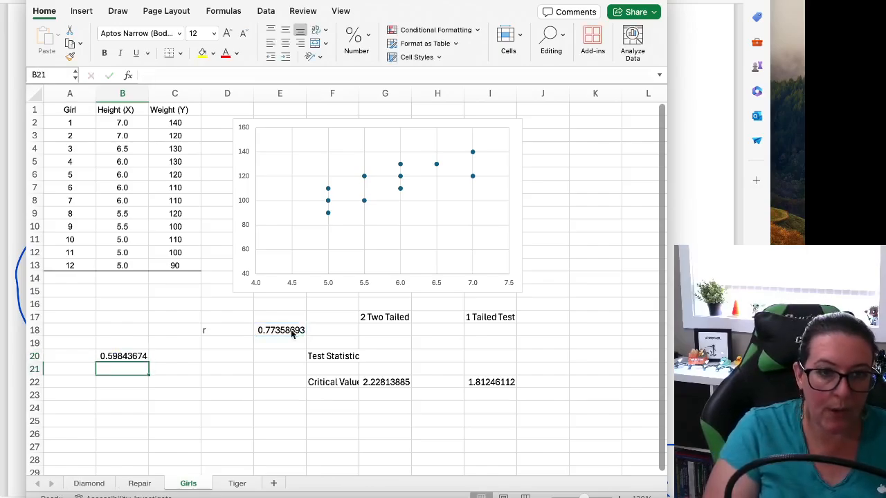
- Compute one minus r squared in B21 with =1-B20
text(=1-)
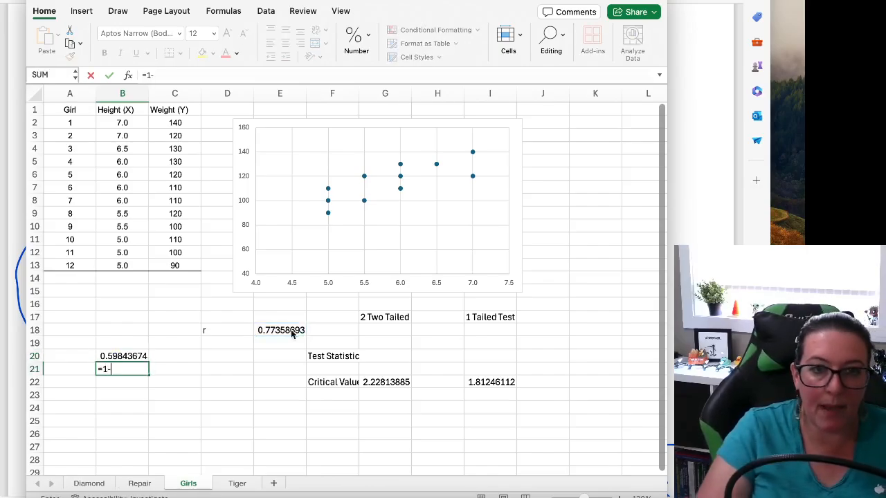
click(130, 357)
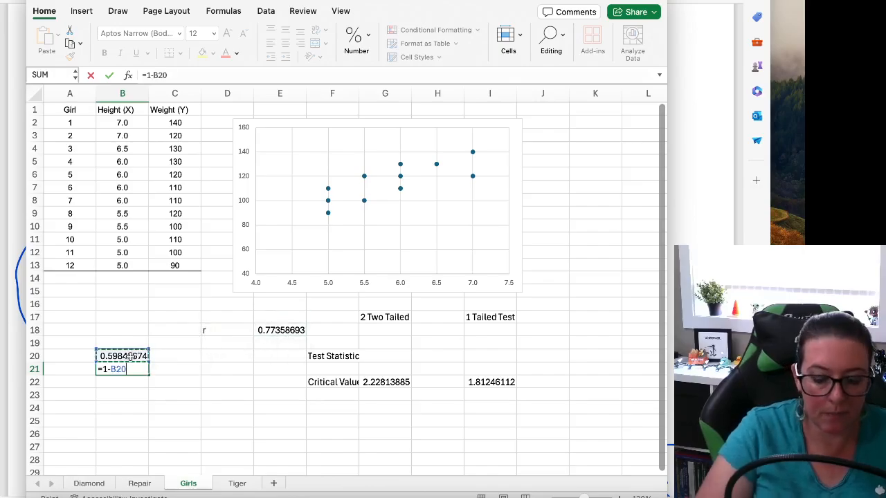
key(Return)
key(Return)
key(Up)
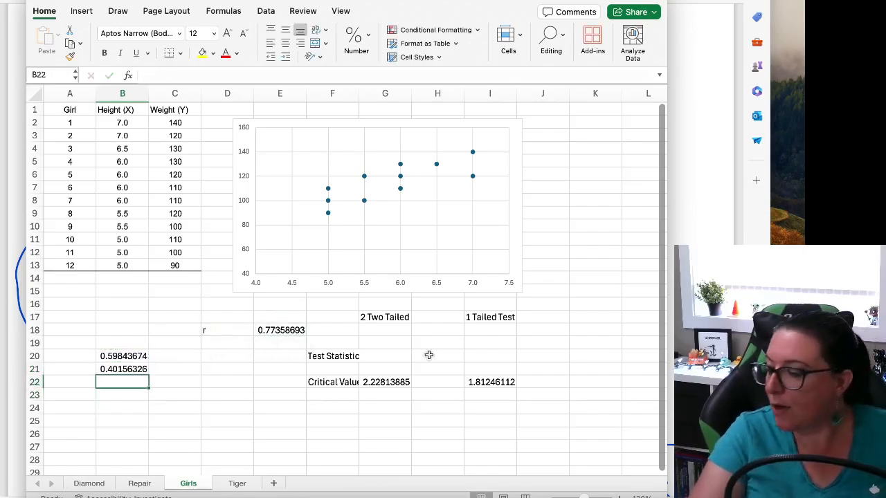
- Compute the test statistic's denominator in B22 with =SQRT(B21), checking the formula in the notes
click(694, 269)
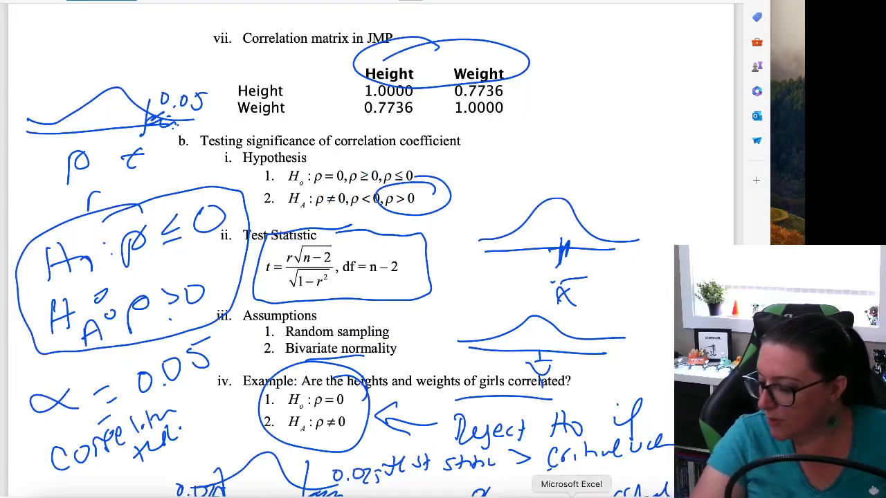
click(558, 494)
text(=sqrt()
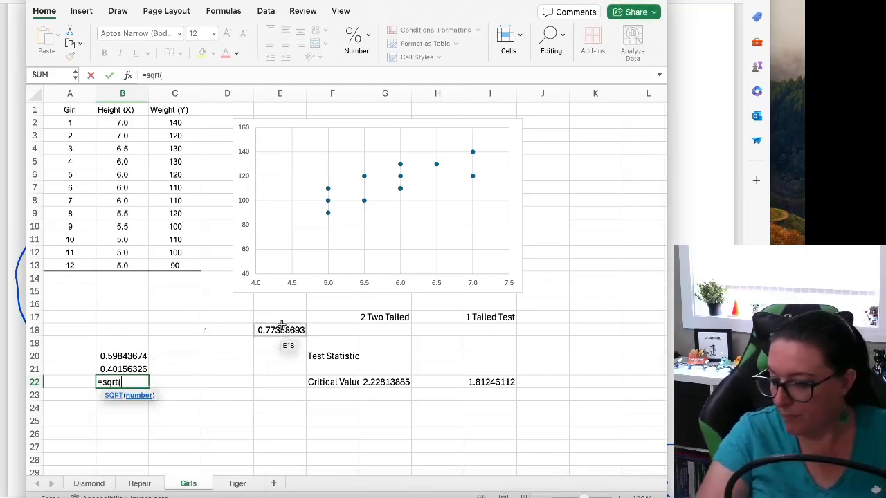
click(125, 365)
text())
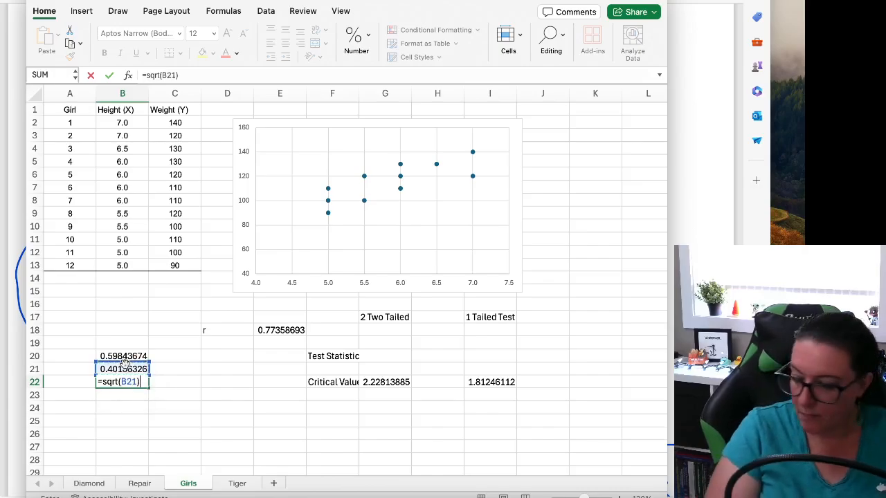
key(Return)
key(Up)
key(Down)
key(Down)
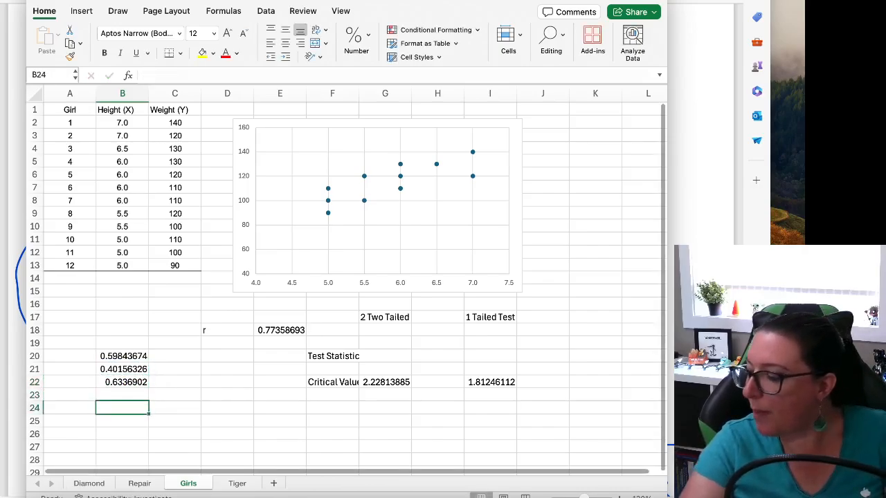
- Compute the square root of n minus 2 in B24 with =SQRT(12-2), checking the formula in the notes
click(699, 267)
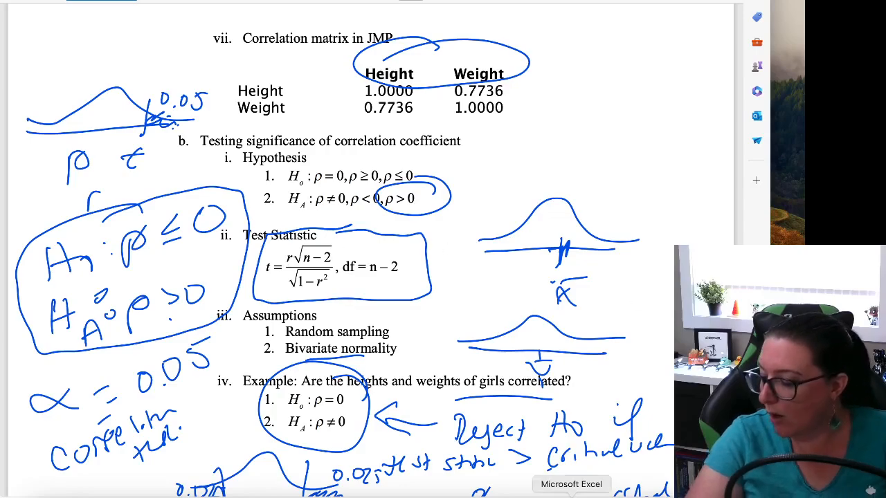
click(514, 490)
text(=sqrt()
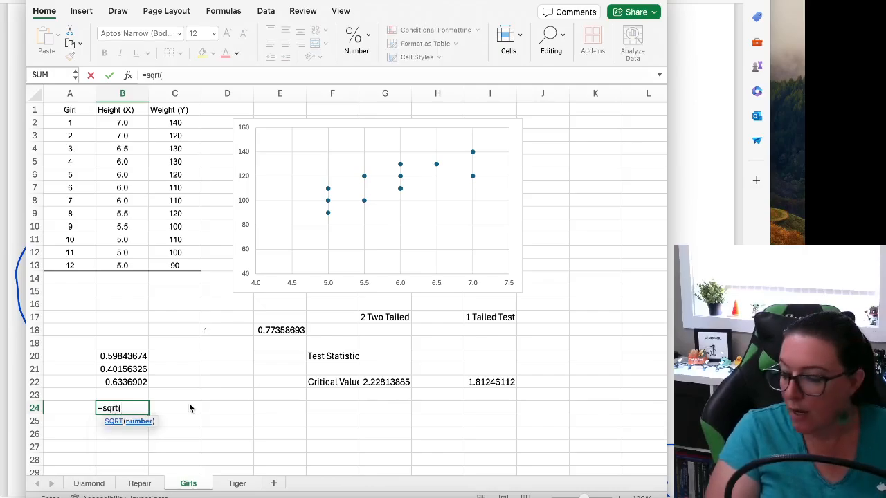
text(12)
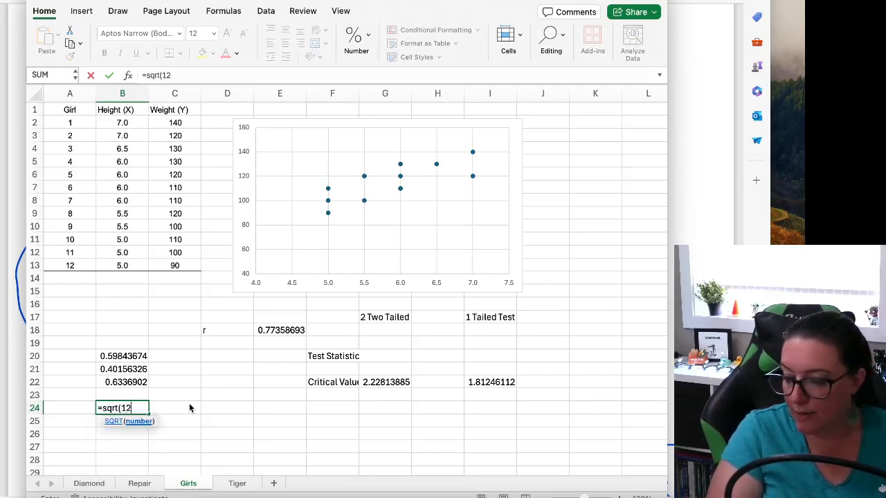
text(-2))
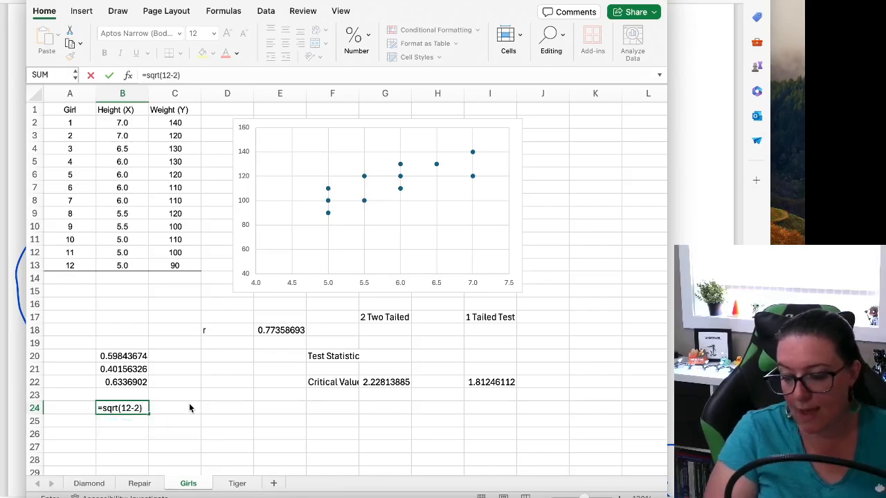
key(Return)
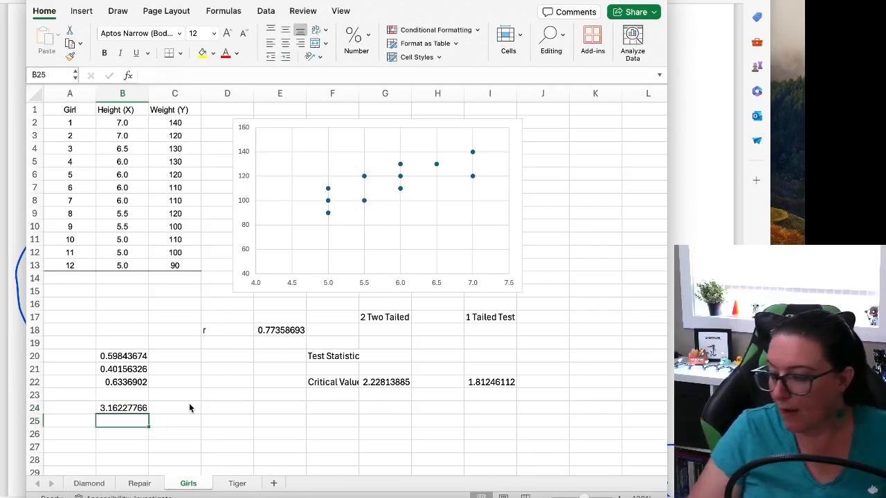
- Check the formula in the notes, and compute the test statistic's numerator in B25 with =B24*E18
click(724, 215)
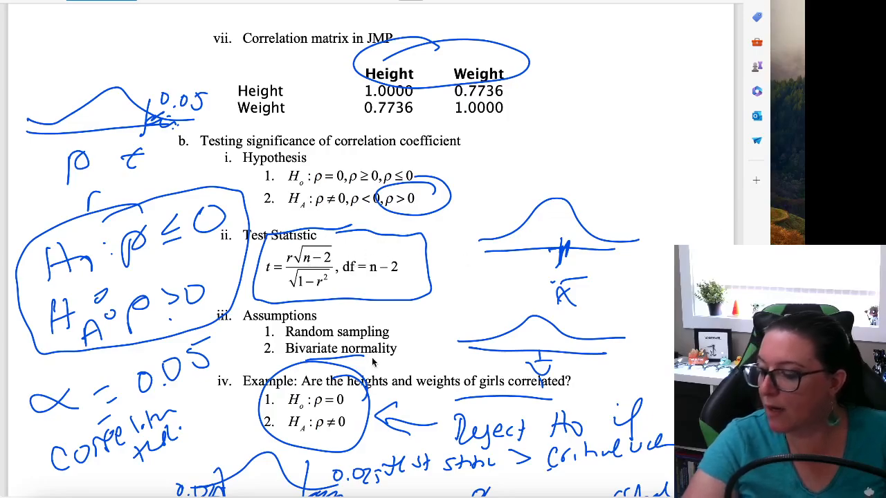
click(571, 492)
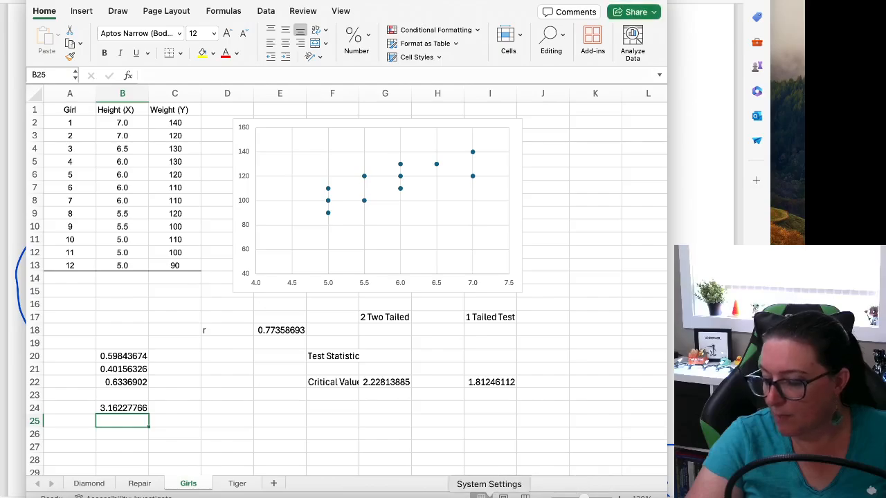
text(=)
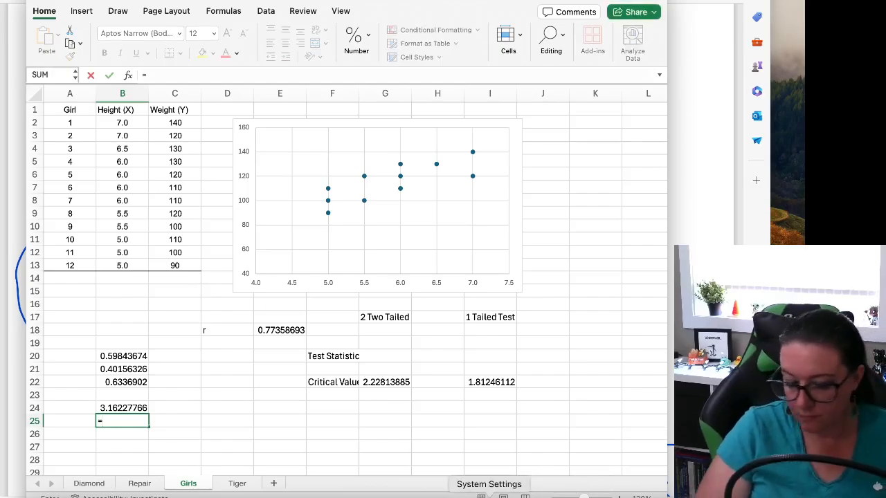
key(Up)
text(*)
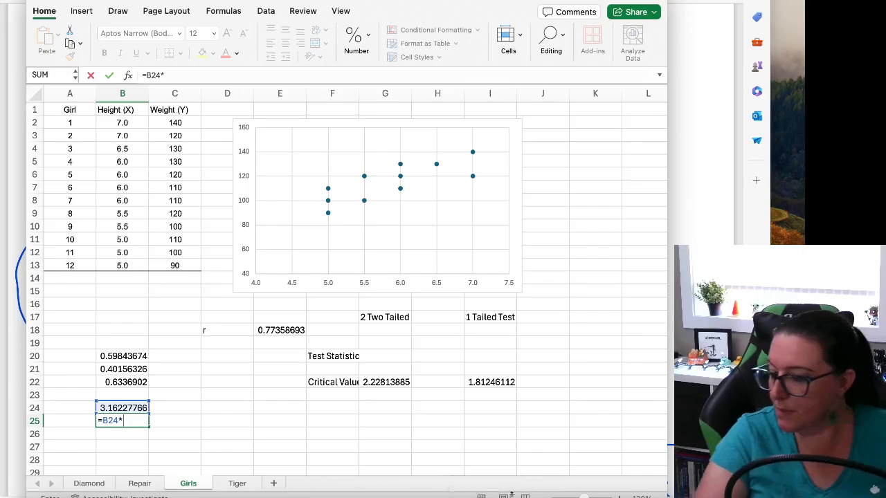
click(276, 328)
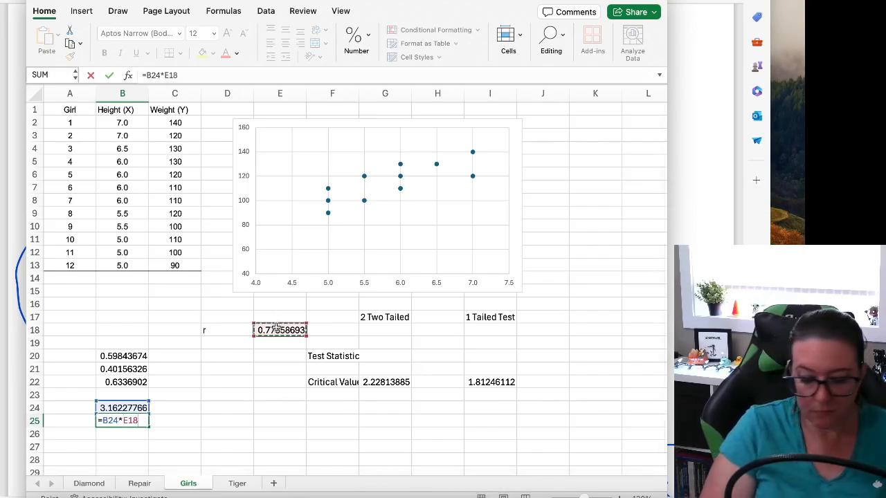
key(Return)
key(Return)
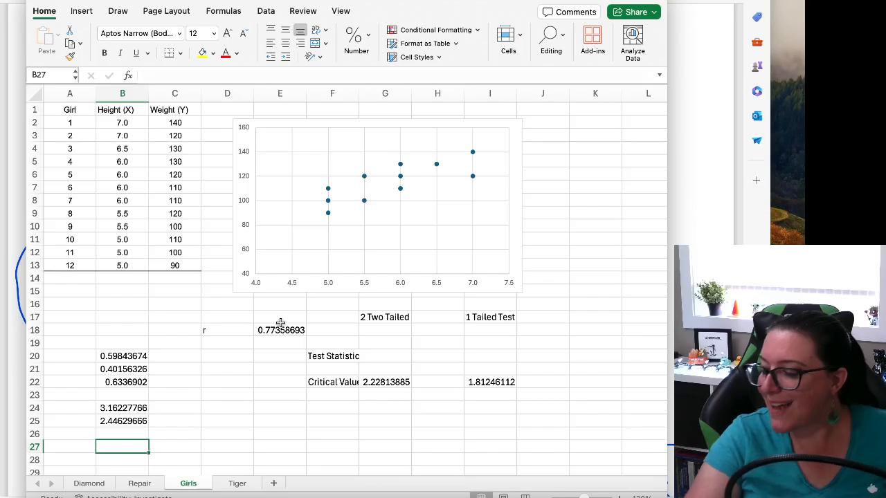
- Compute the test statistic in G20 by dividing the numerator by the denominator with =B25/B22
click(393, 356)
text(=)
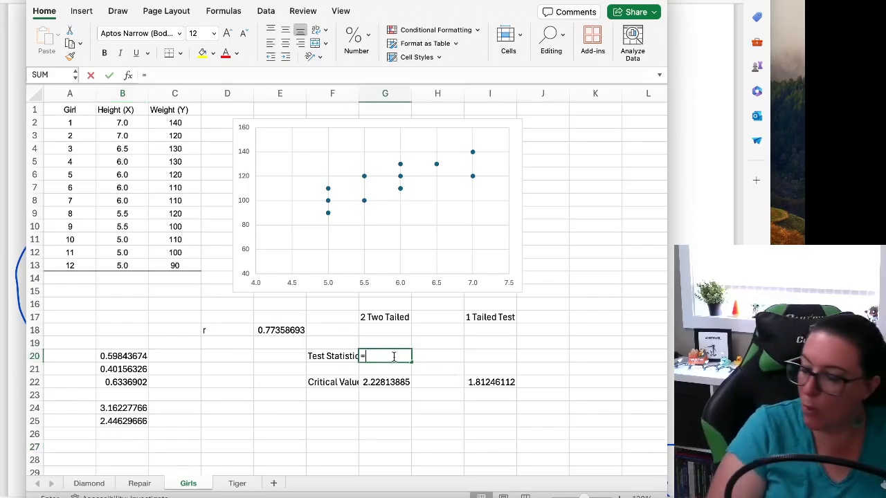
click(109, 420)
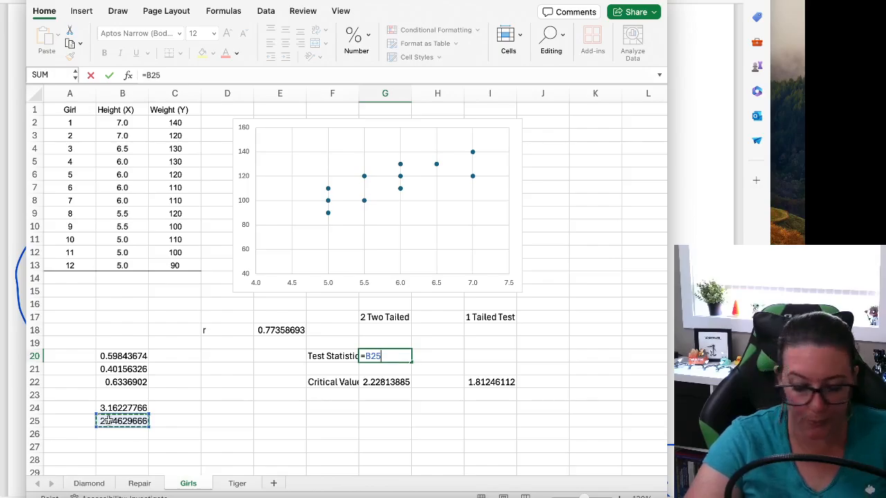
text(/)
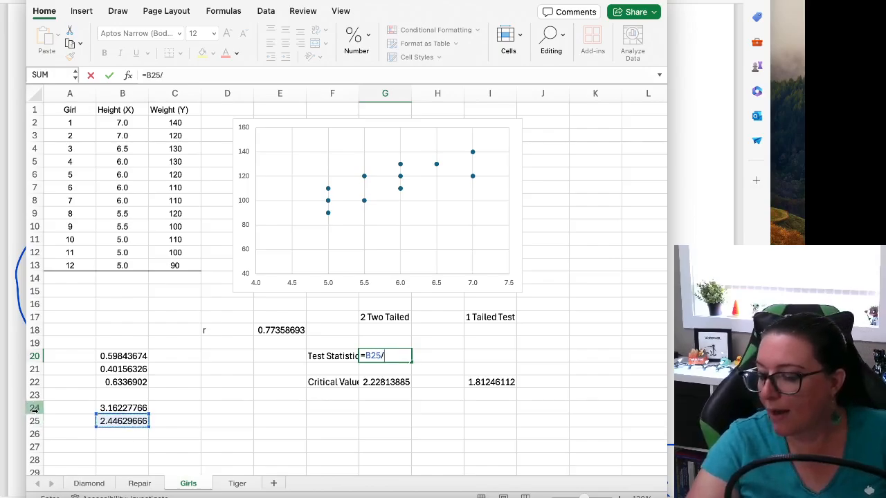
click(127, 382)
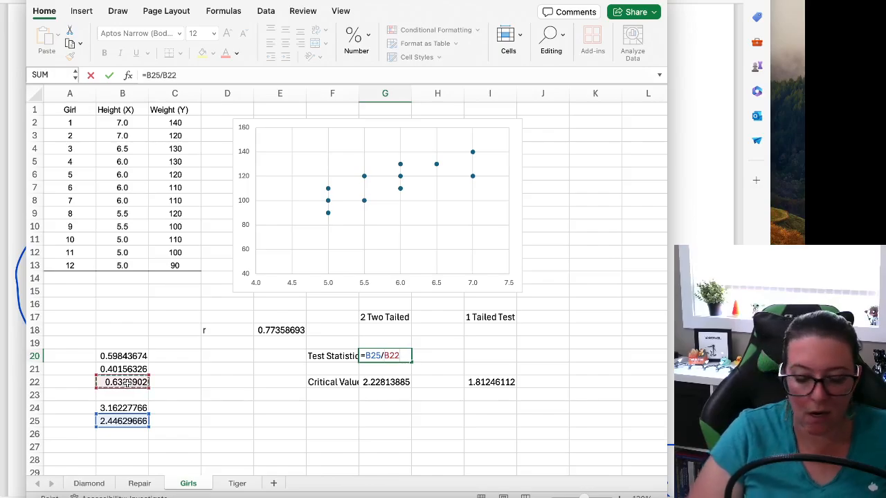
key(Return)
- Review the formulas in B20, B21, B22 and G20 against the test statistic formula in the notes
click(118, 355)
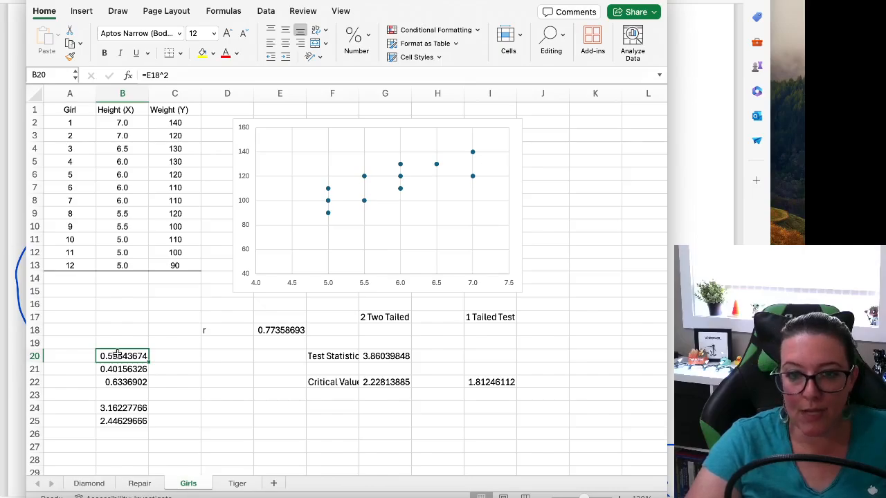
click(116, 369)
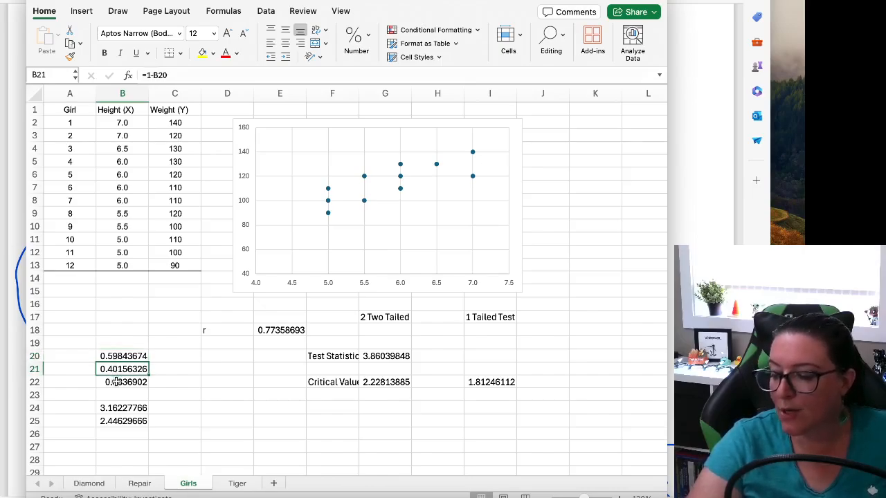
click(117, 382)
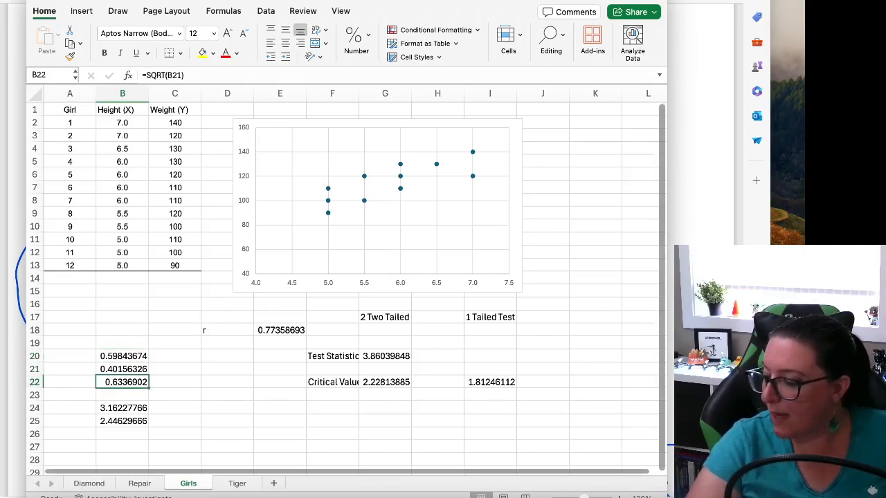
key(super+Tab)
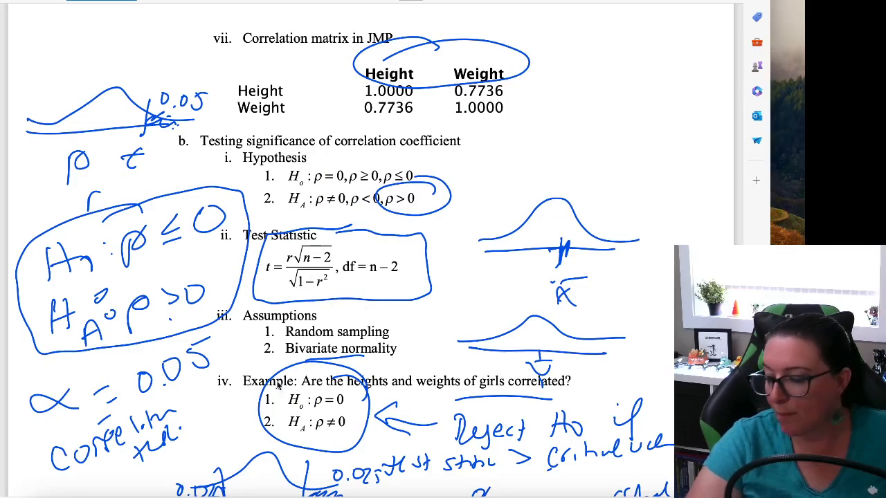
click(512, 488)
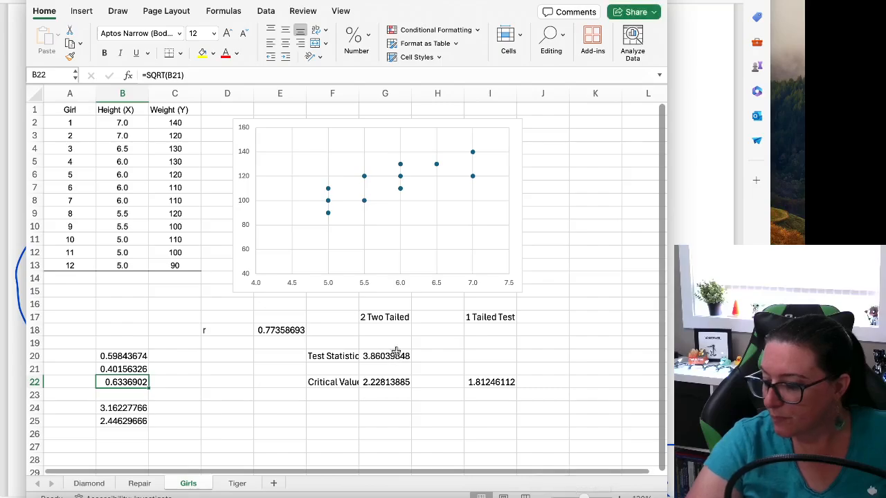
click(385, 357)
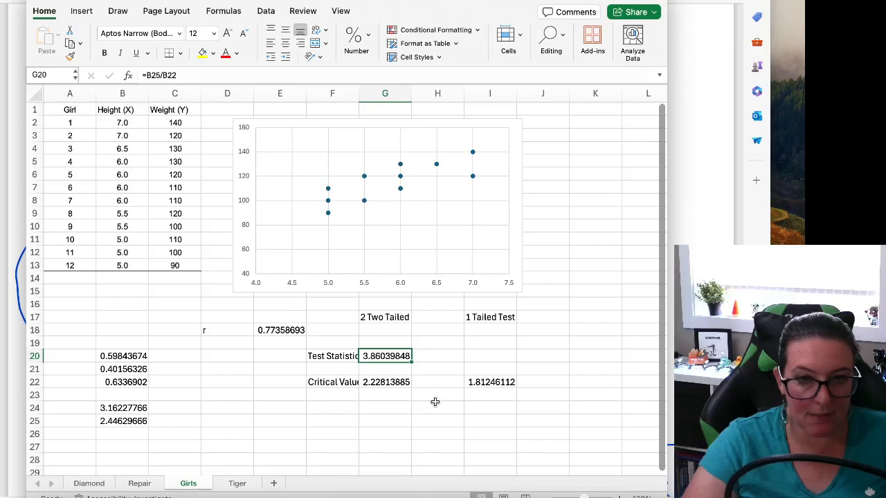
click(383, 321)
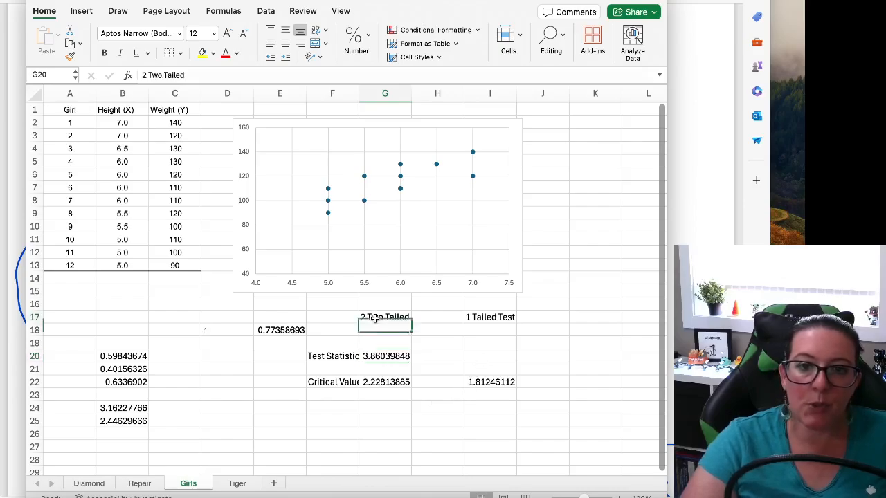
click(492, 317)
click(387, 356)
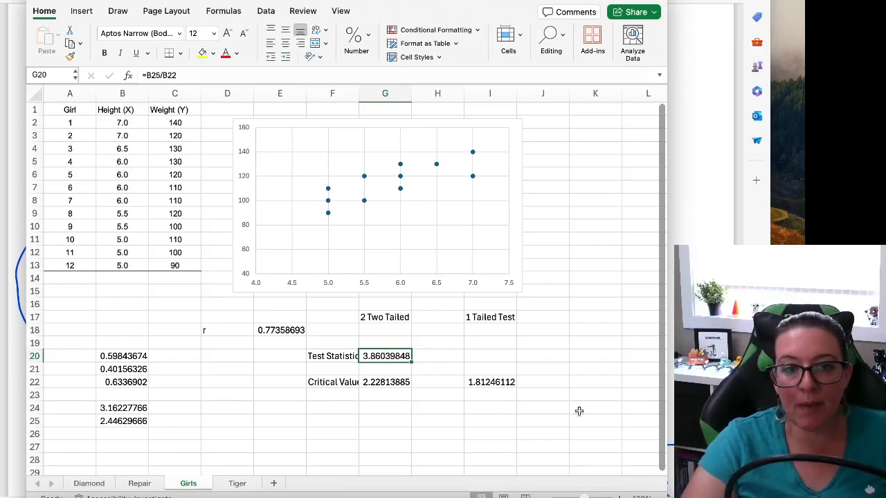
- Check the rejection rule in the notes against the two-tailed critical value, and enter the decision "Reject" in G24
click(689, 416)
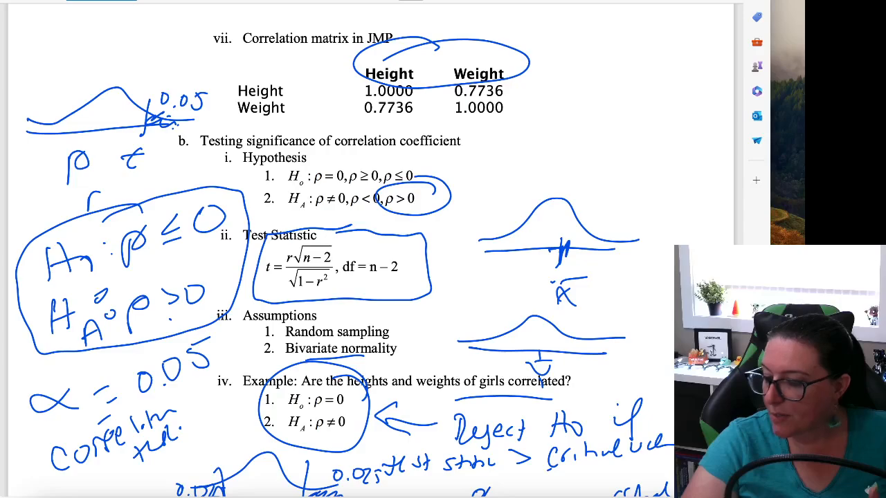
scroll(551, 427, down, 3)
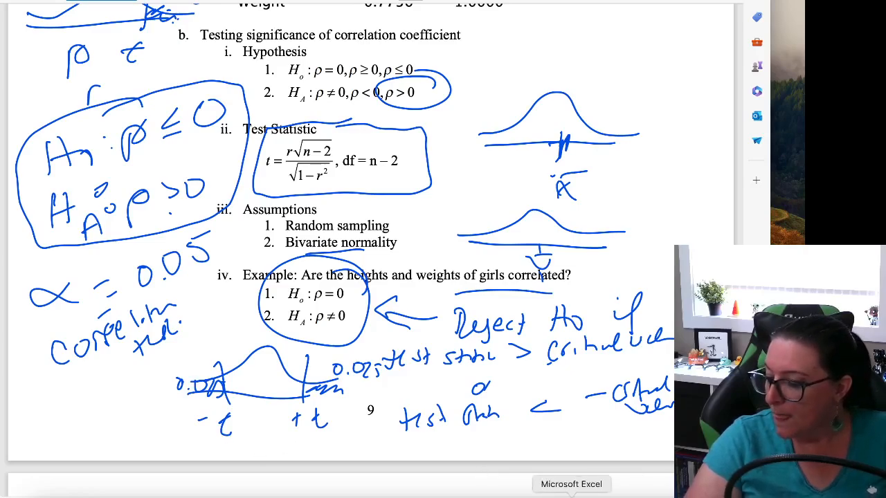
click(571, 494)
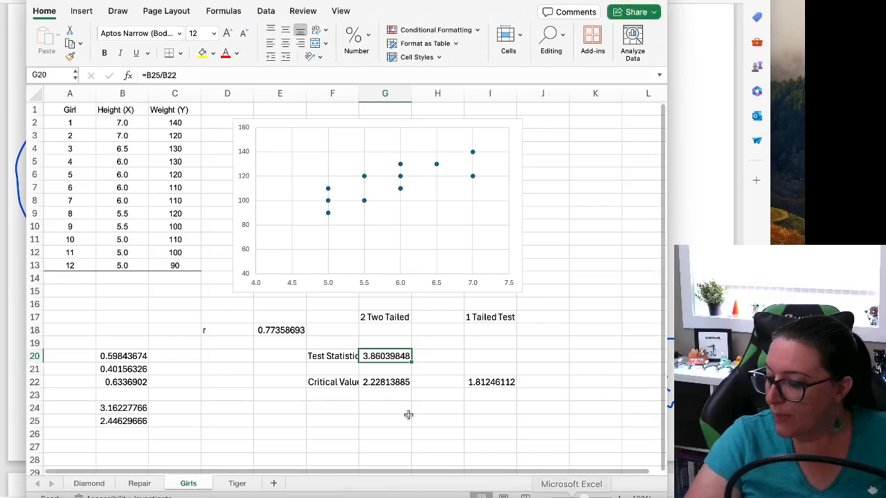
click(377, 383)
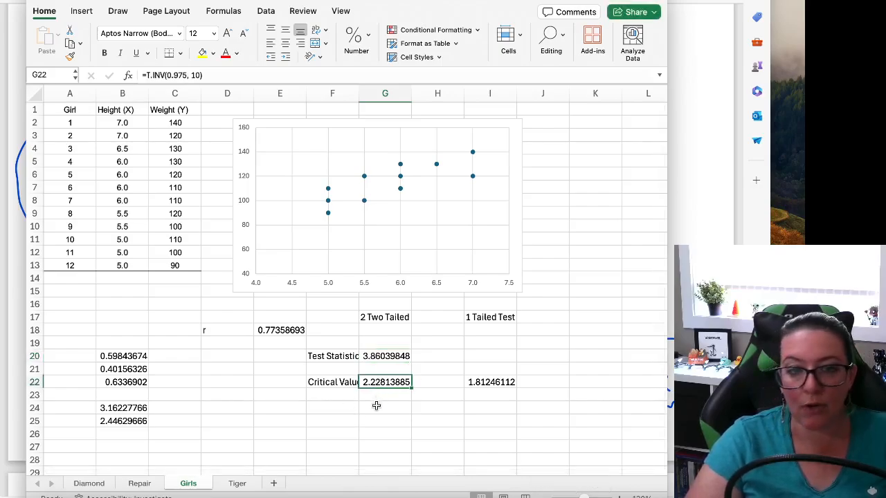
click(376, 406)
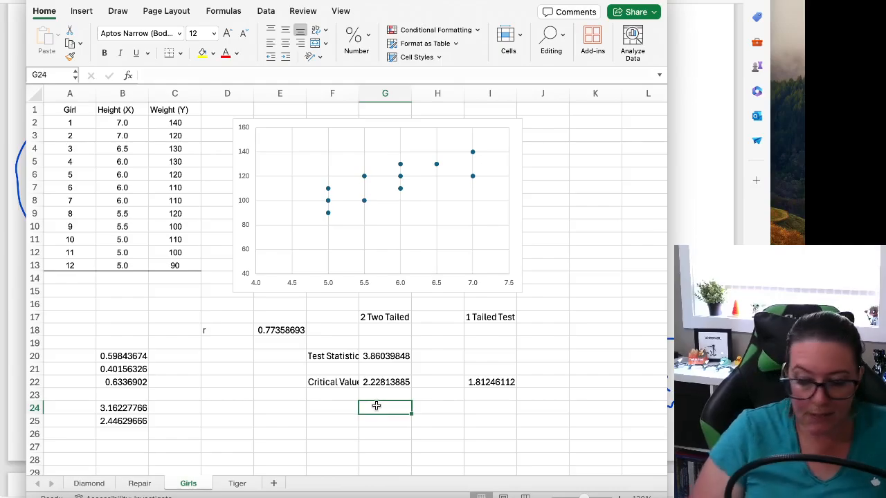
text(Rej)
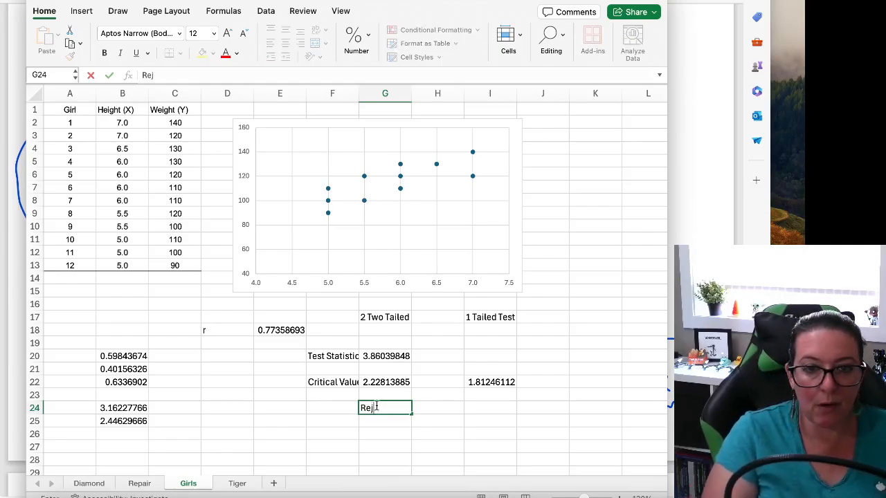
text(ect)
key(Return)
click(376, 406)
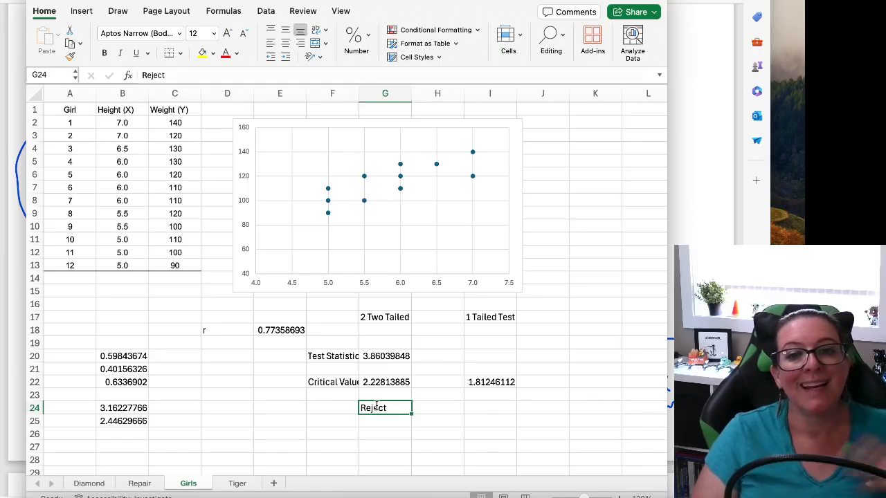
- Compare the test statistic with the one-tailed critical value, check the hypotheses in the notes, and enter "Reject" in I24
key(Right)
key(Right)
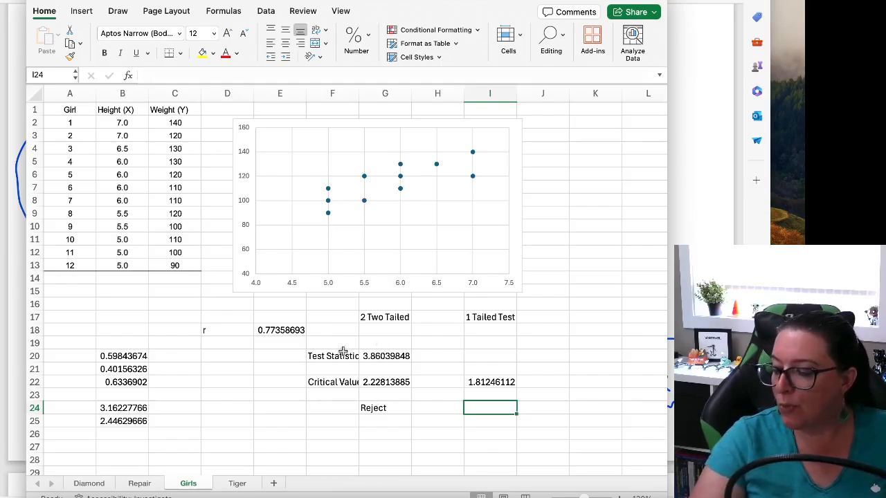
click(380, 354)
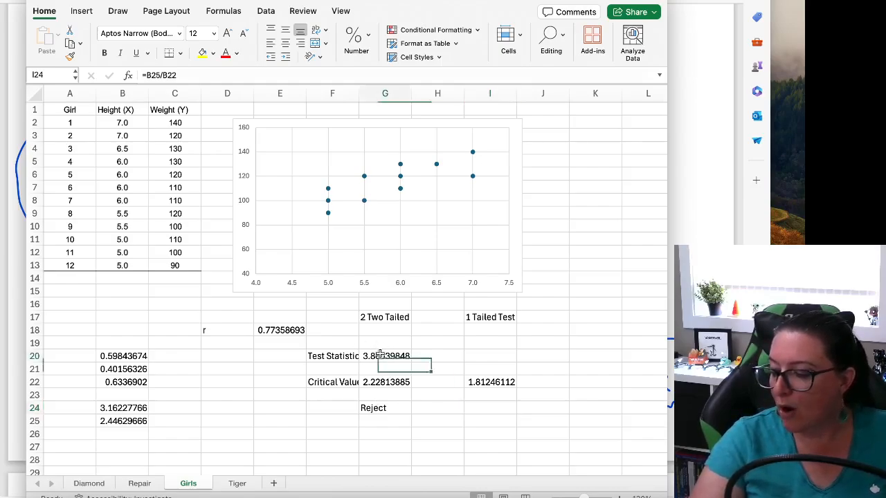
click(502, 382)
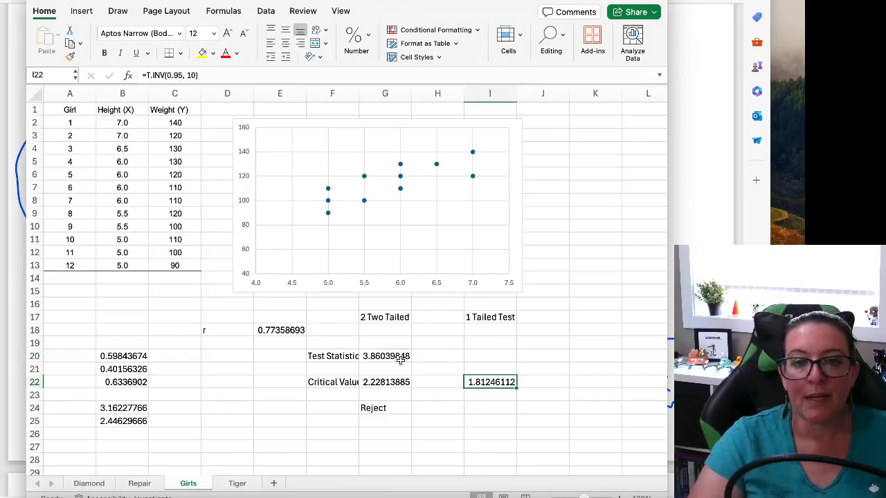
click(687, 317)
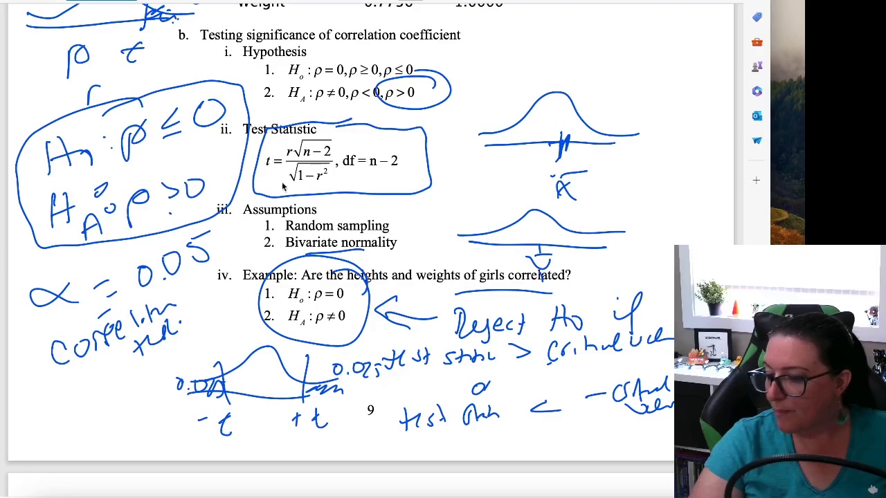
scroll(228, 195, up, 6)
scroll(201, 242, down, 4)
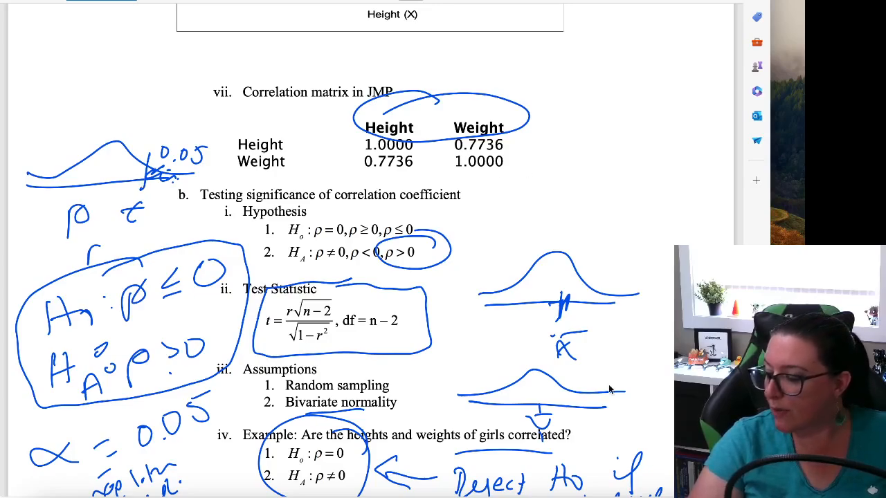
click(571, 495)
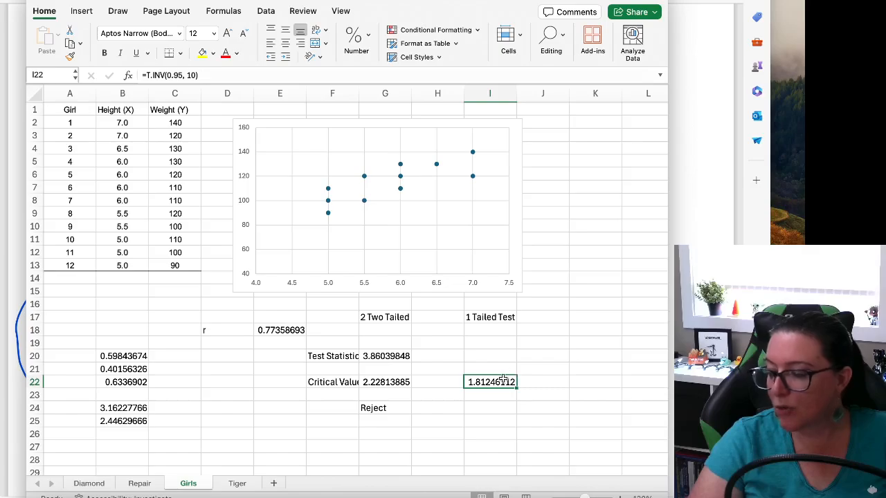
click(499, 407)
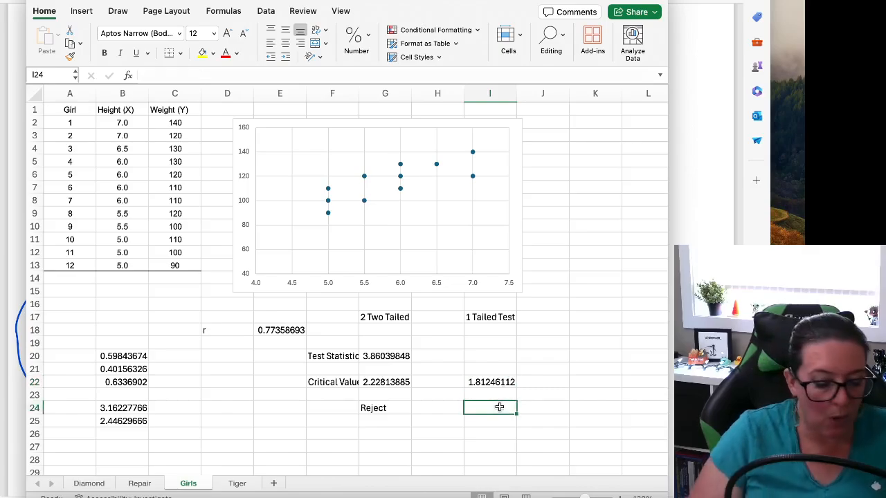
text(Reject)
key(Return)
click(498, 407)
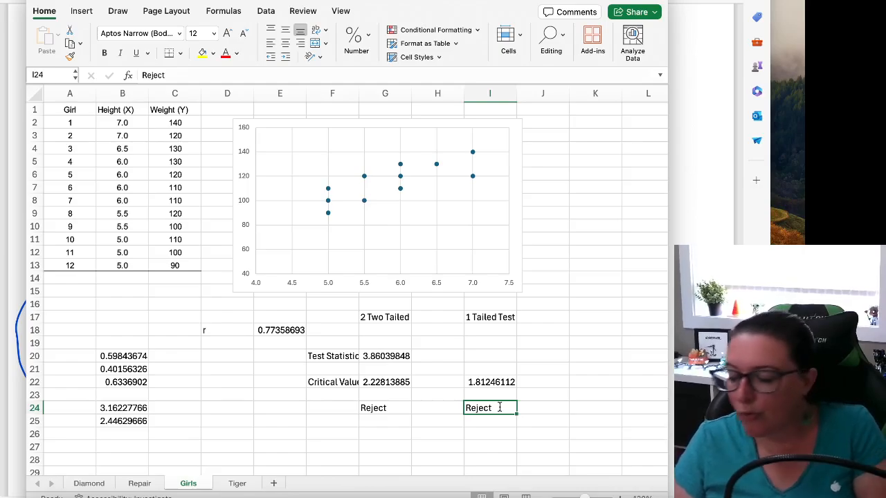
- Compare the one-tailed critical value in I22 with the two-tailed critical value in G22
key(Up)
key(Up)
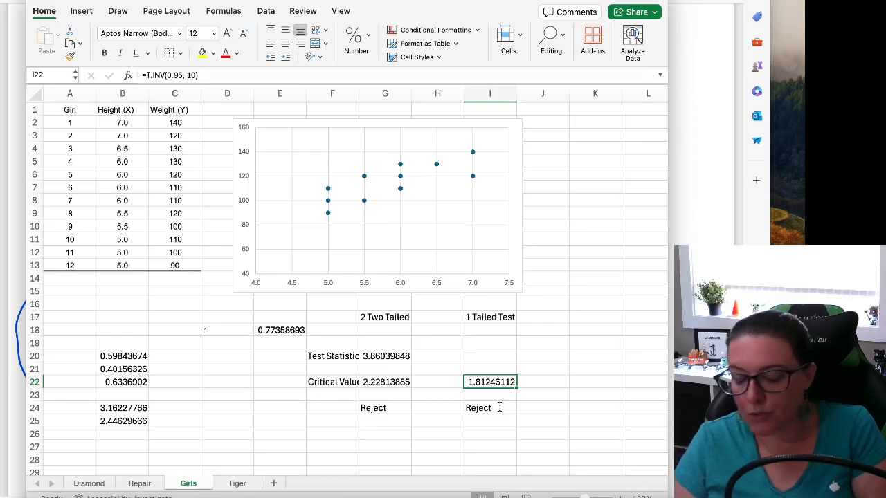
key(Left)
key(Left)
key(Right)
key(Right)
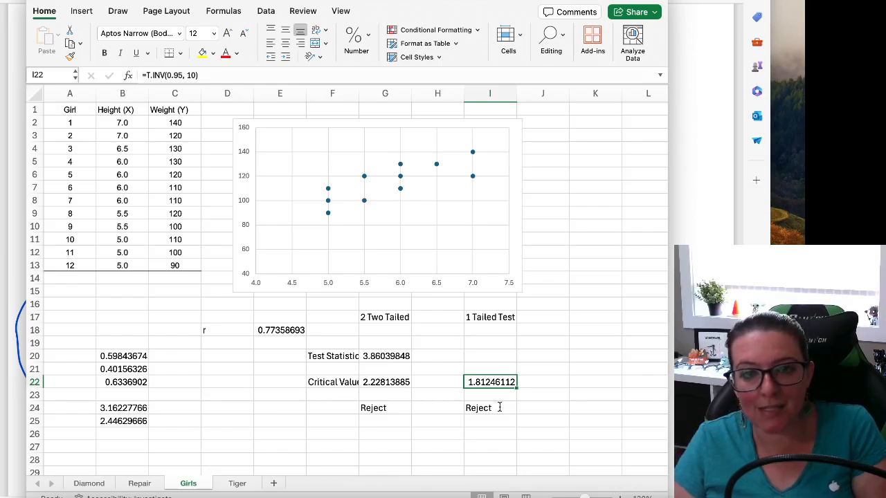
- Check the T.INV formulas behind the one-tailed and two-tailed critical values in row 22
key(Left)
key(Right)
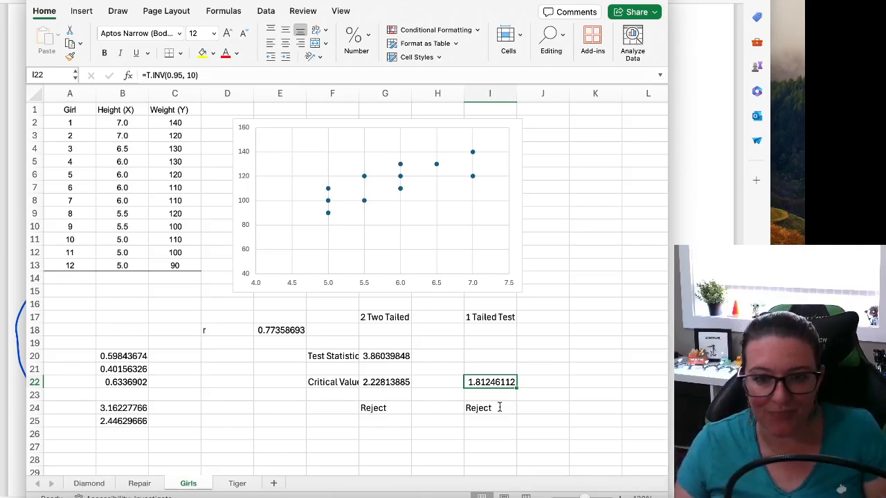
key(Left)
key(Left)
key(Left)
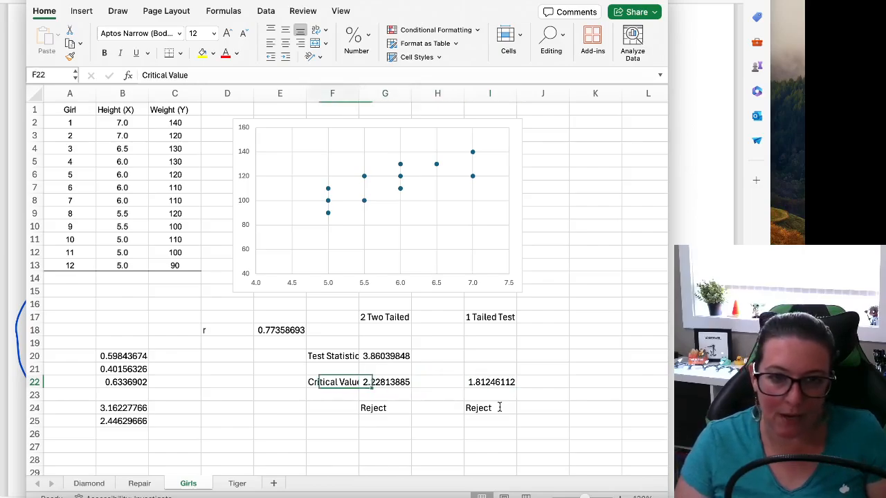
key(Right)
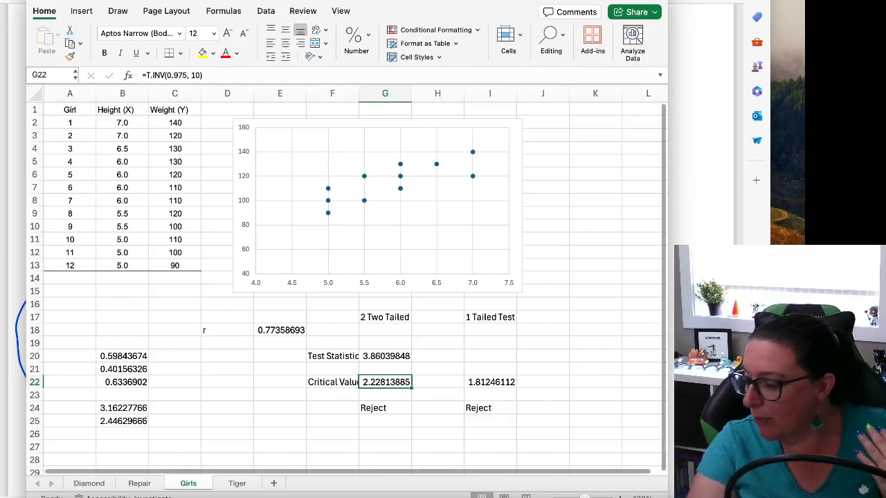
- Switch to the PDF notes and look over the girls' data table, the calculation of r and the JMP correlation matrix
click(696, 312)
scroll(469, 322, down, 3)
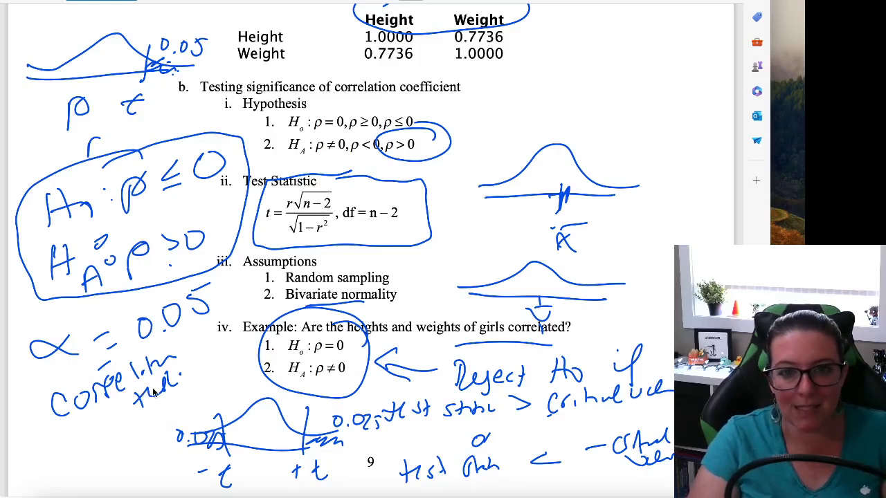
scroll(155, 394, up, 13)
scroll(161, 395, up, 20)
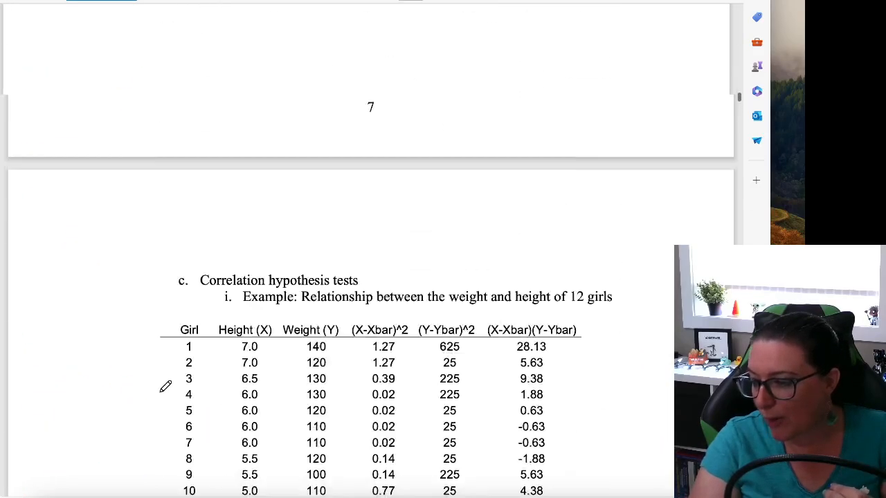
scroll(166, 386, down, 20)
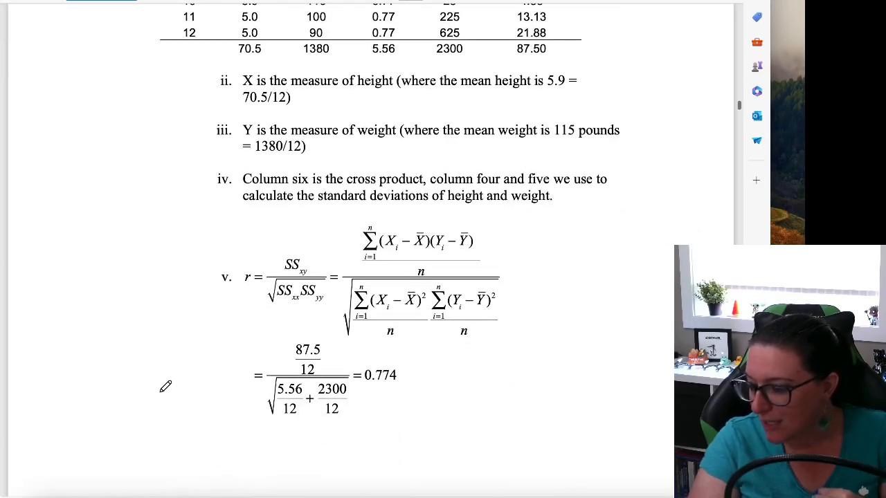
scroll(244, 348, down, 6)
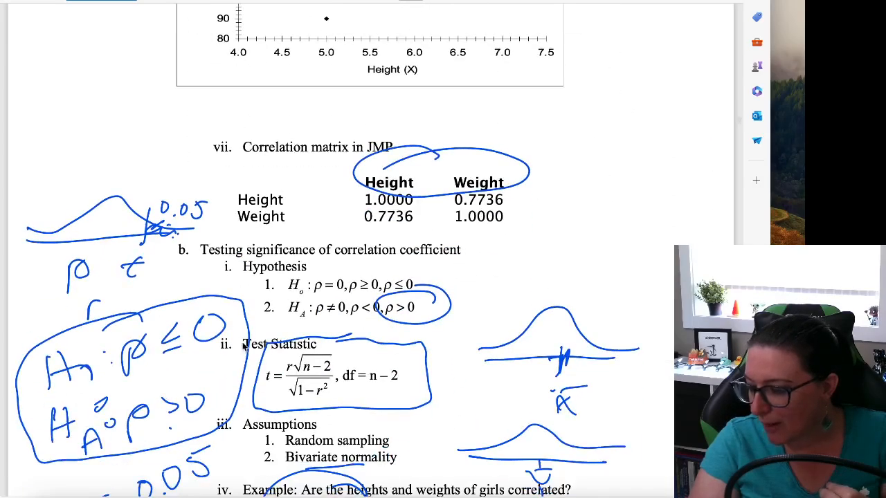
- Review the hypotheses, test statistic, assumptions, rejection rule and worked t calculation for the girls' example in the notes
scroll(244, 349, down, 1)
scroll(361, 435, down, 2)
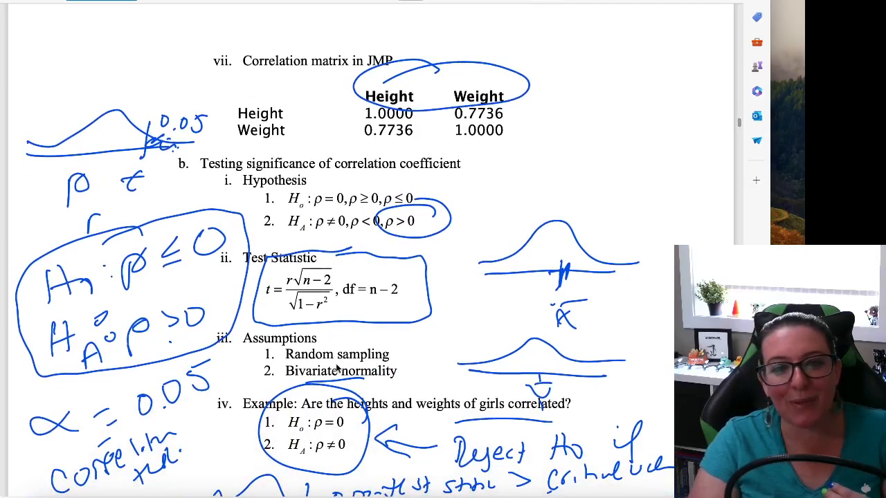
scroll(330, 371, down, 1)
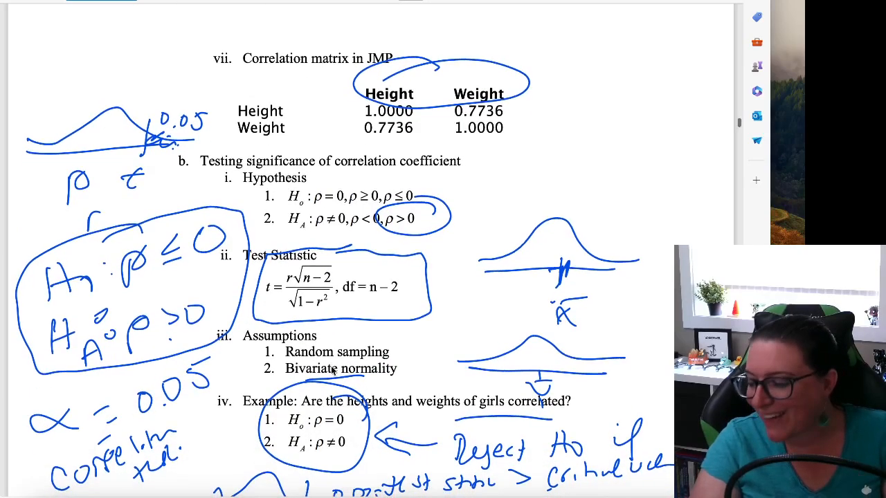
scroll(333, 371, down, 1)
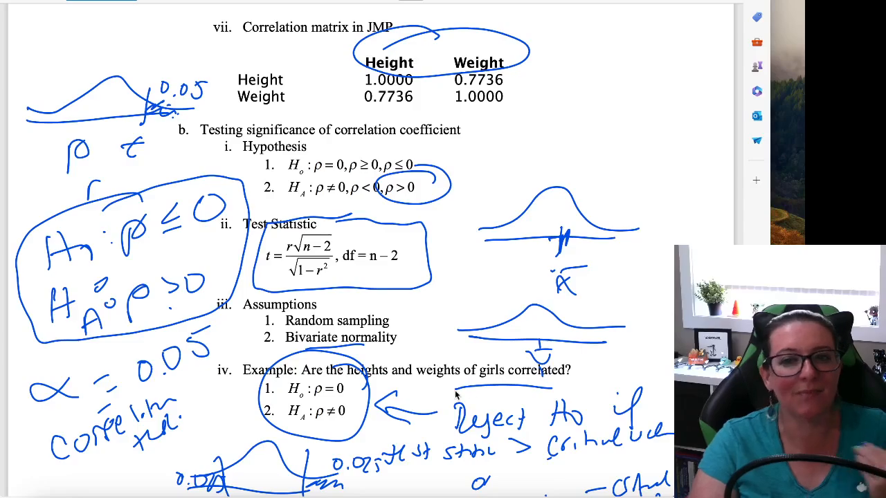
scroll(457, 392, down, 1)
scroll(457, 393, down, 1)
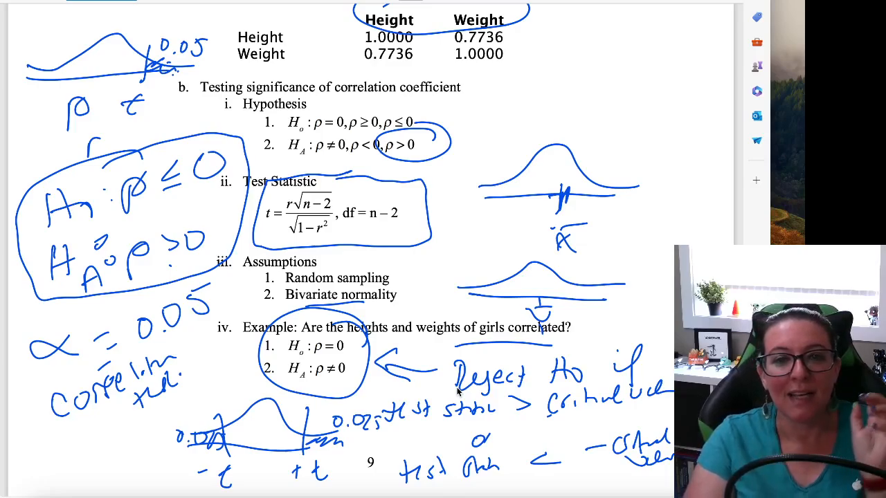
scroll(457, 391, down, 2)
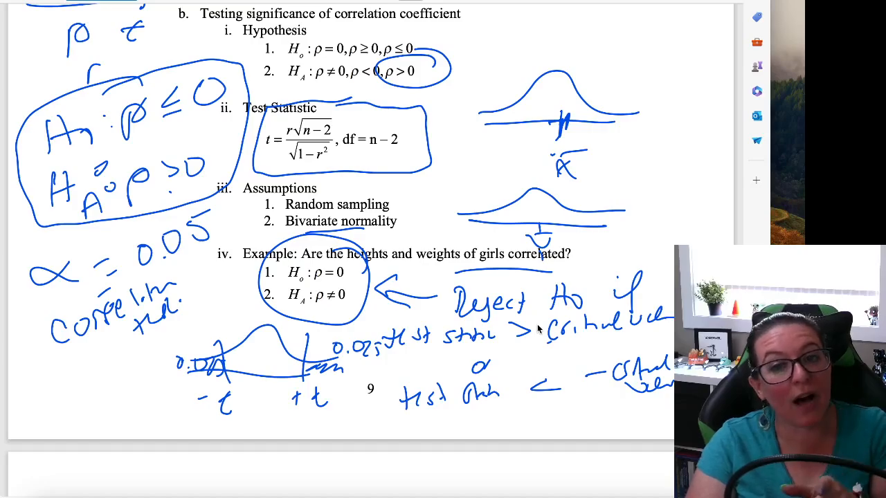
scroll(415, 318, up, 5)
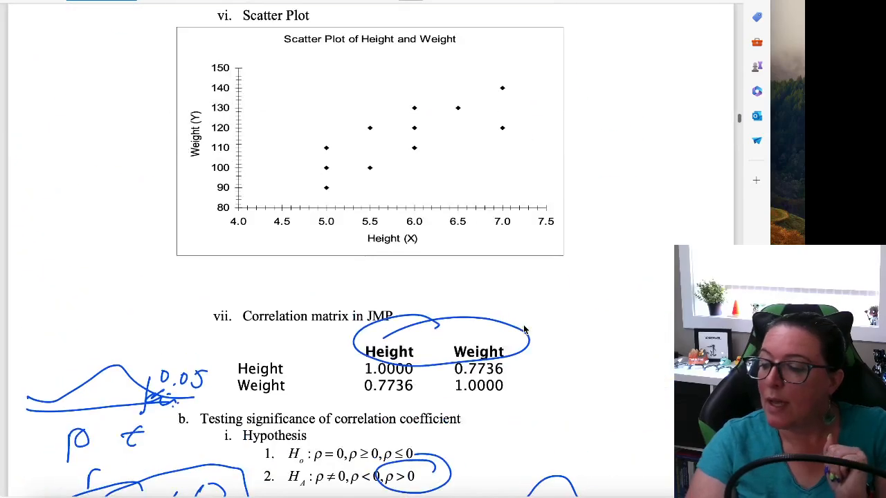
scroll(272, 339, down, 3)
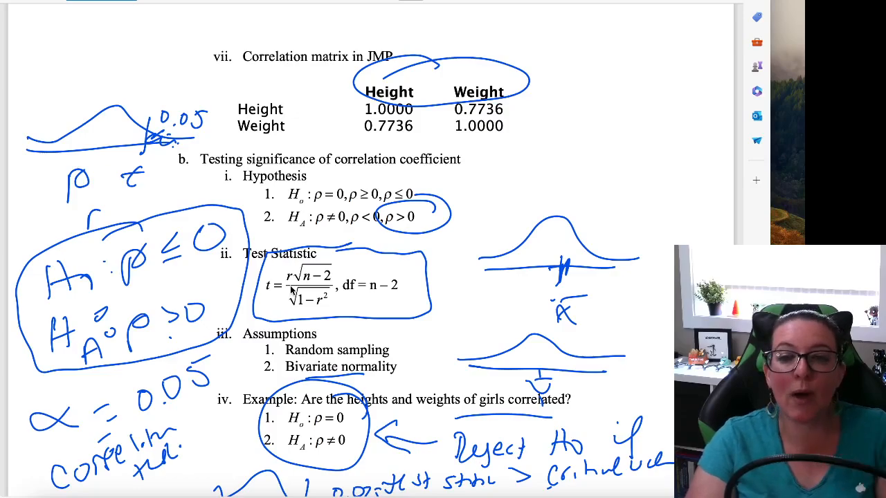
scroll(291, 291, down, 5)
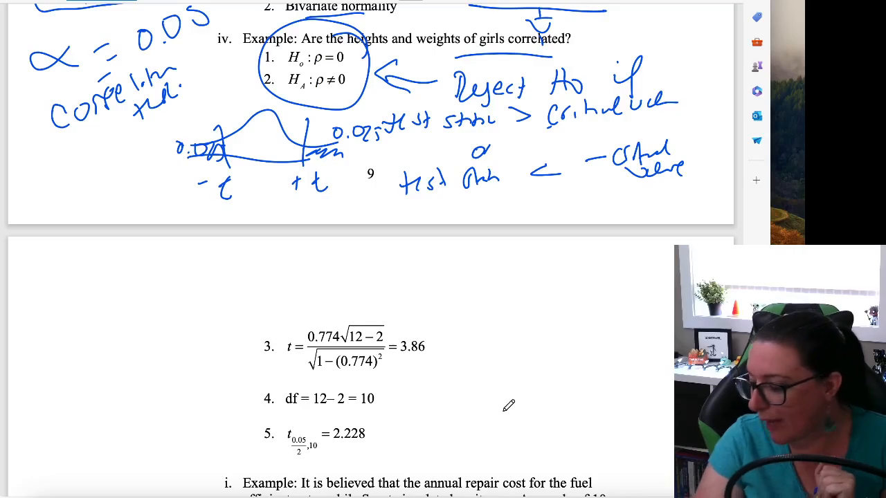
- Switch to Firefox and open the author's github.io site for the Business Intelligence and Analytics Handbook (BIA)
click(640, 494)
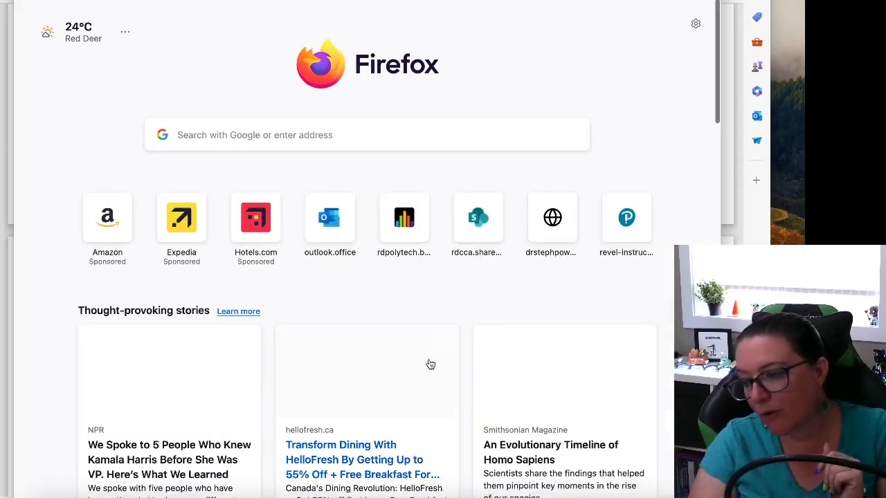
text(dr)
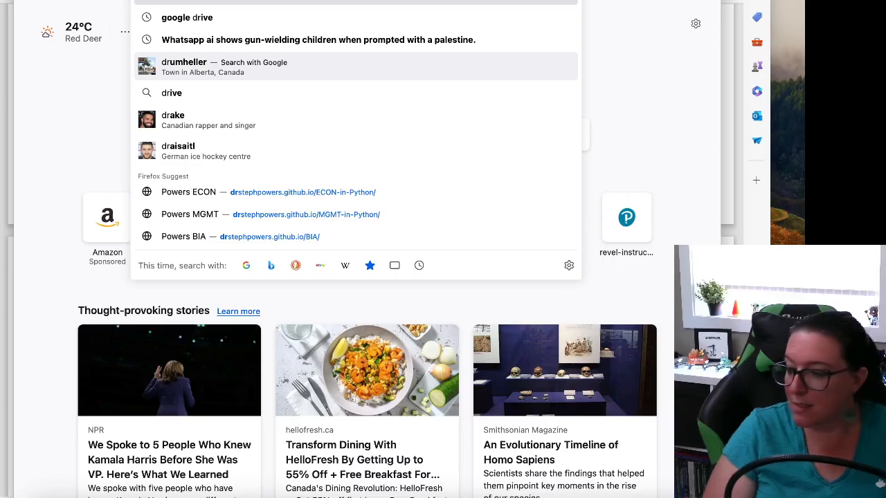
drag(294, 0, 306, 104)
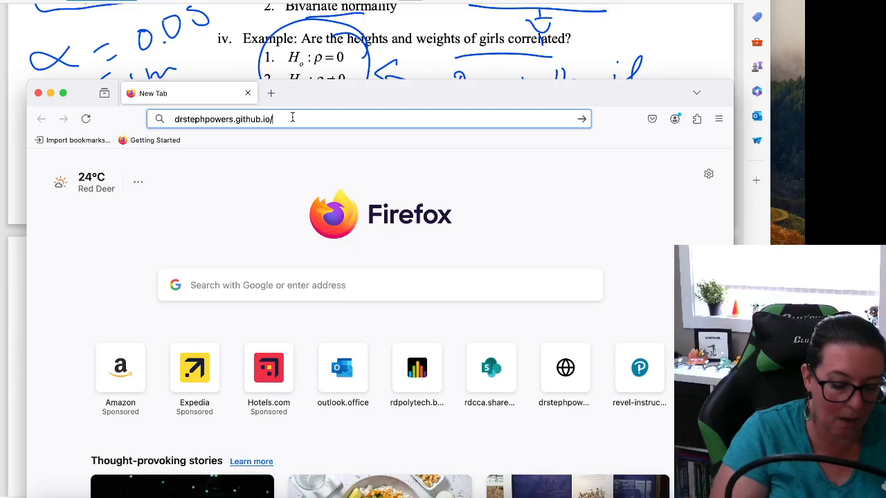
text(bia)
key(Return)
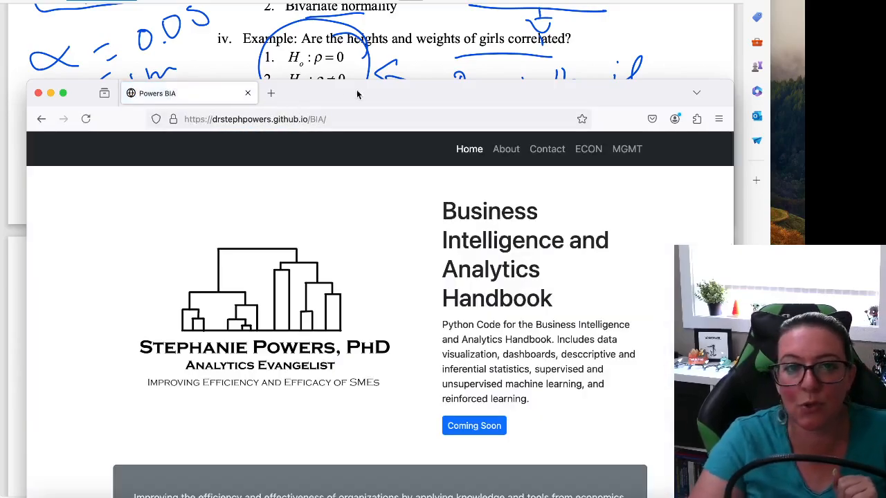
- Find the Supplemental Materials on the handbook site and open the Correlation notebook on GitHub
drag(337, 94, 338, 60)
scroll(335, 113, down, 3)
scroll(336, 112, down, 10)
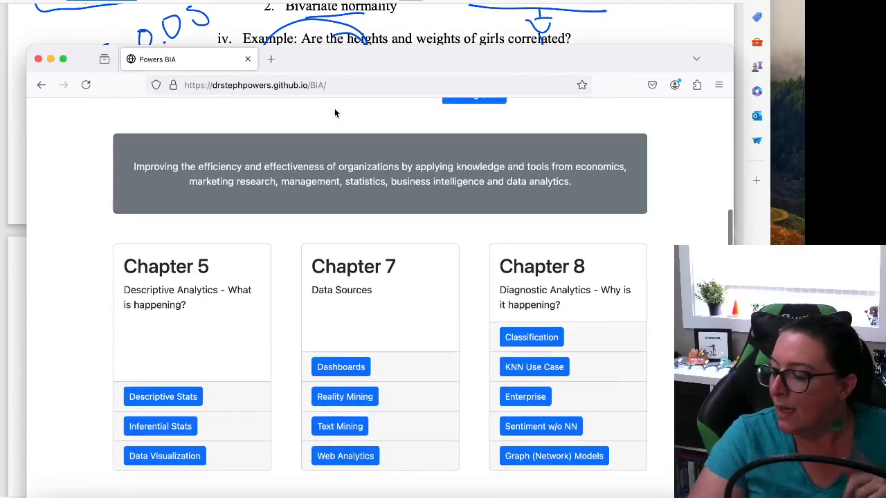
scroll(492, 313, down, 1)
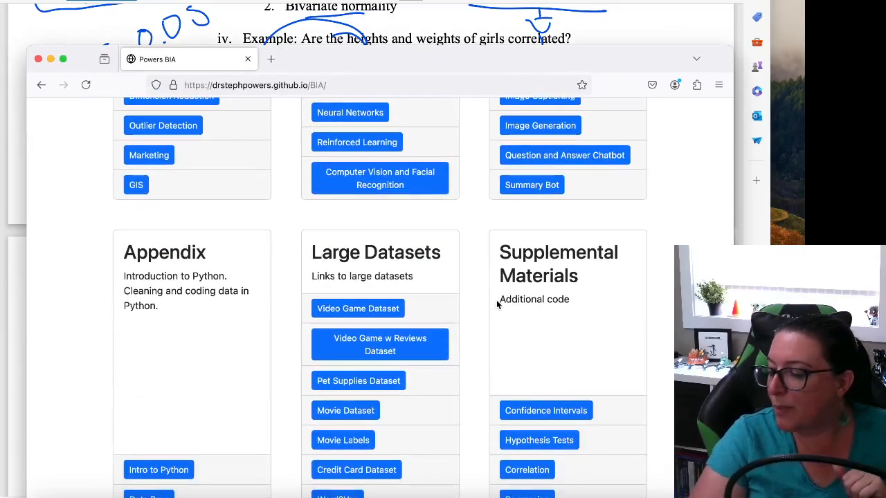
click(526, 470)
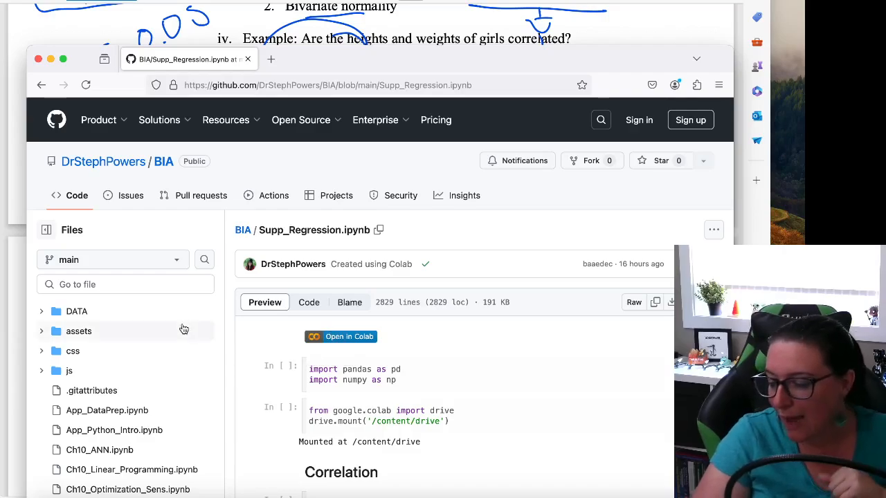
- Find statistics3.xlsx in the repository's DATA folder and open its file page
click(41, 313)
scroll(90, 346, down, 10)
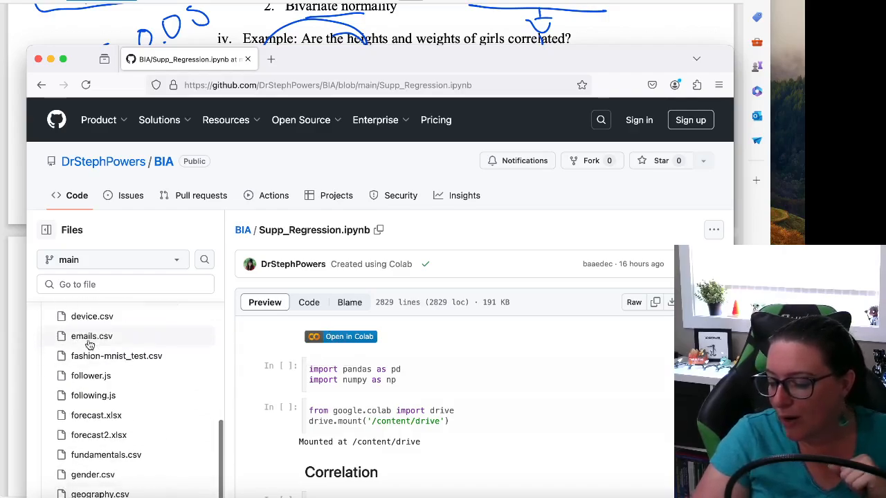
scroll(92, 359, down, 10)
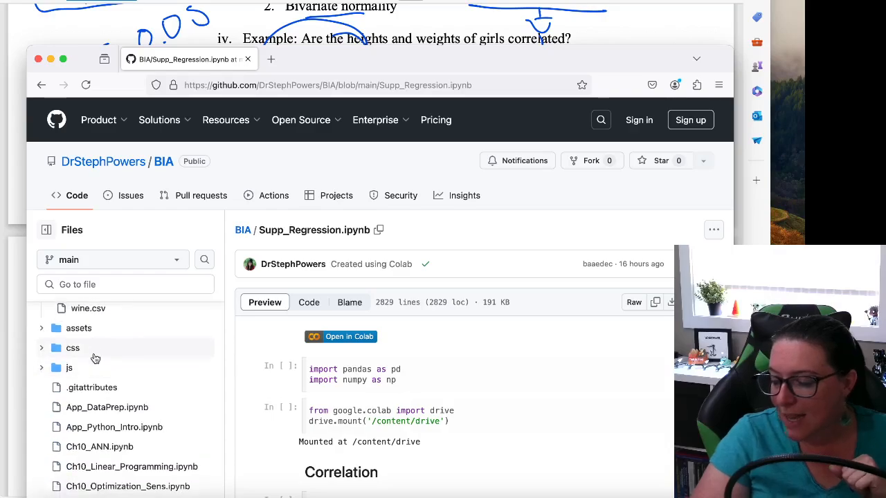
scroll(97, 356, up, 2)
click(101, 352)
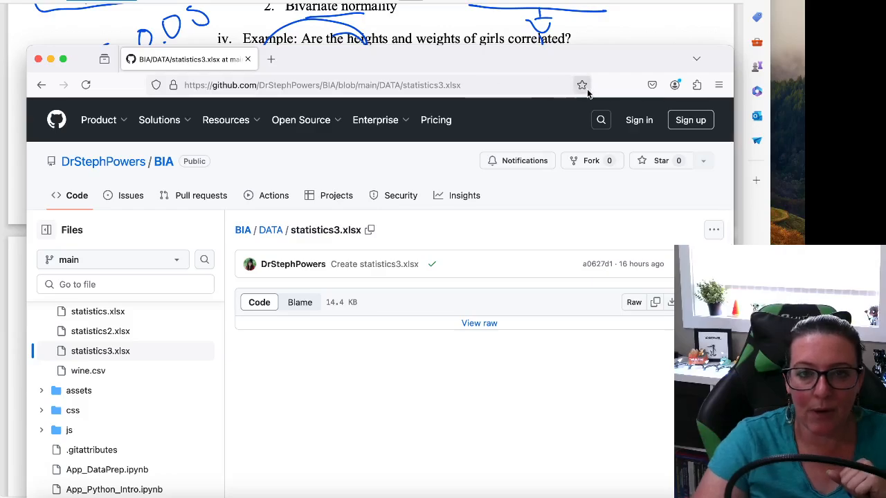
- Switch to the Supp_Regression.ipynb notebook in Google Colab and review its import and Drive-mounting cells and the options for saving a copy
drag(627, 69, 622, 1)
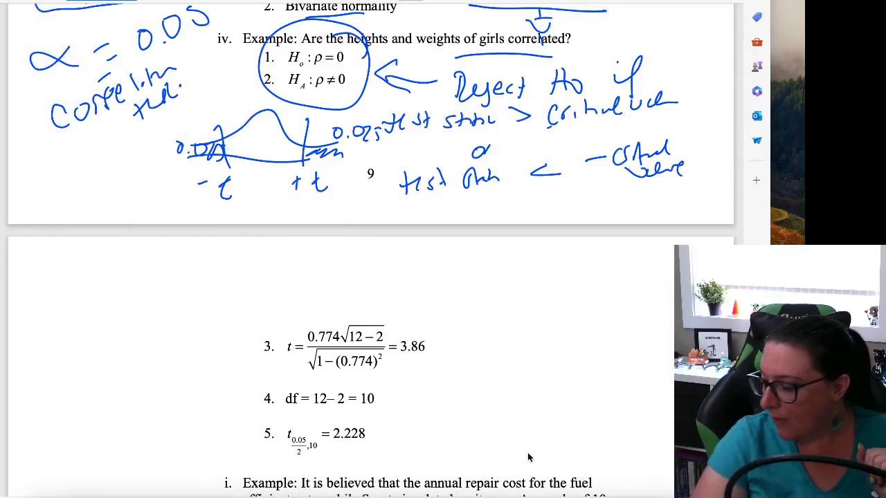
click(582, 494)
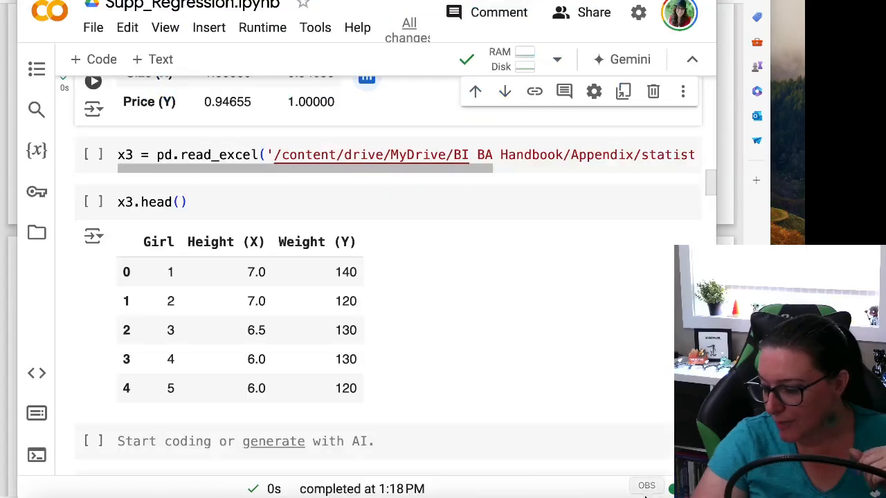
drag(711, 184, 716, 78)
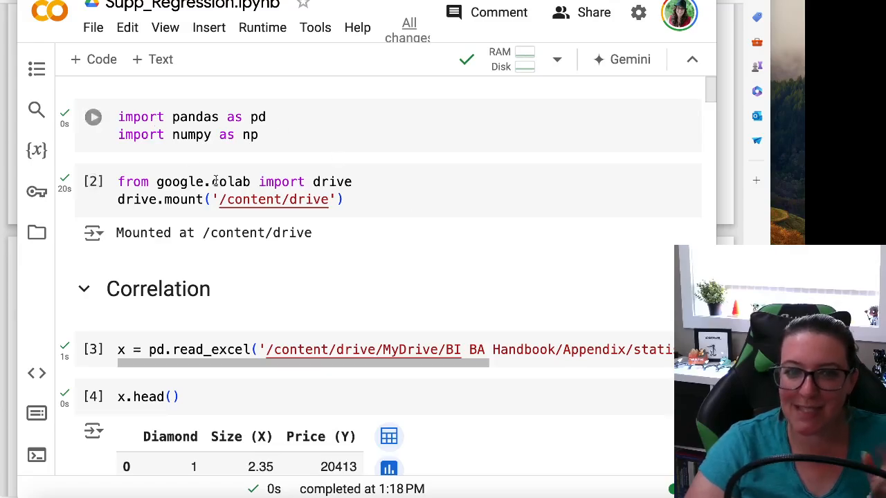
mouse_move(200, 191)
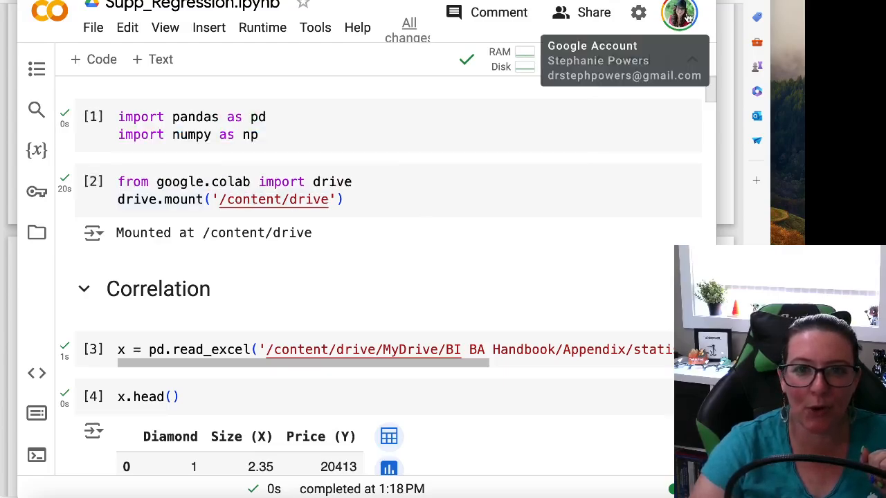
click(93, 29)
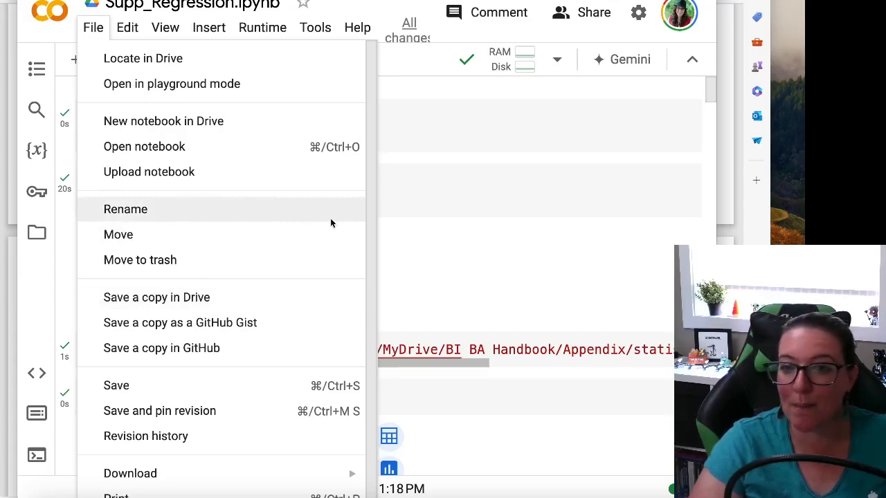
click(421, 191)
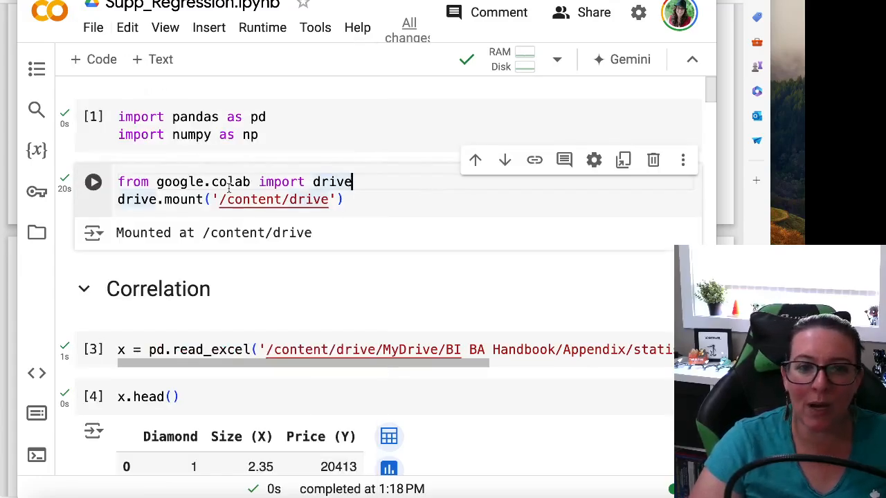
- Examine the x3 read_excel statement for the Girls sheet and highlight the folder path "BI BA Handbook/Appendix" in it
scroll(216, 228, down, 5)
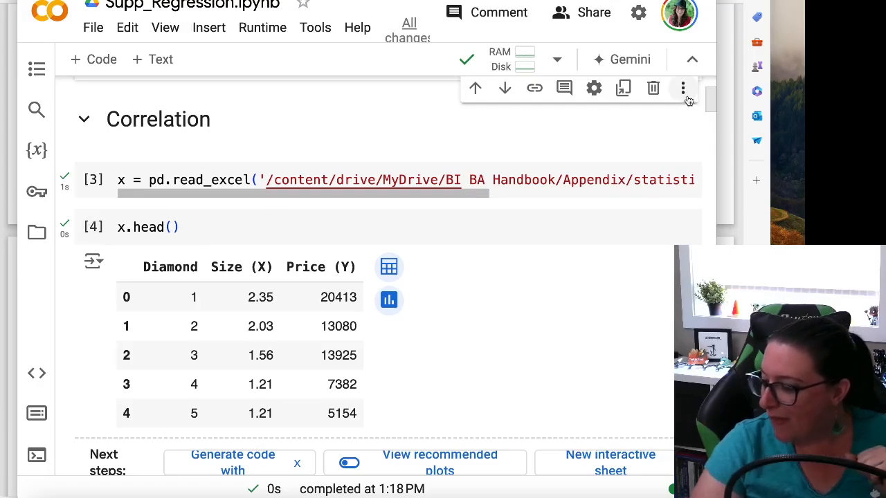
drag(712, 104, 709, 178)
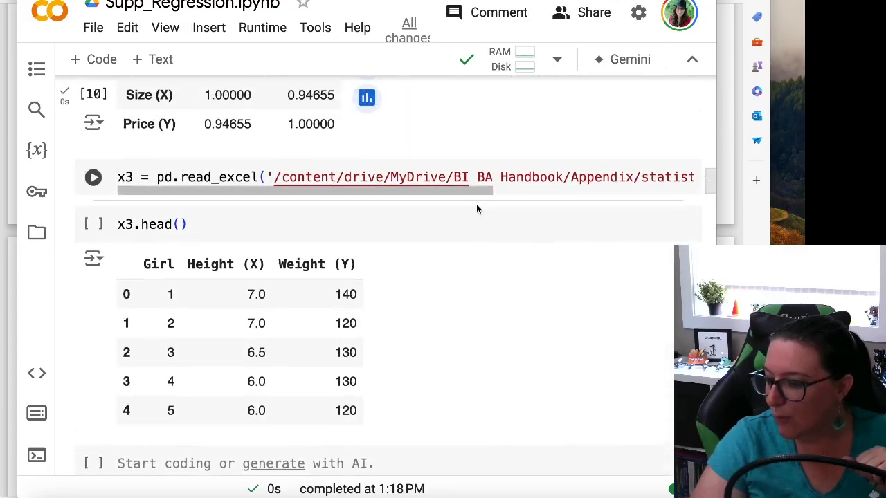
drag(289, 190, 500, 201)
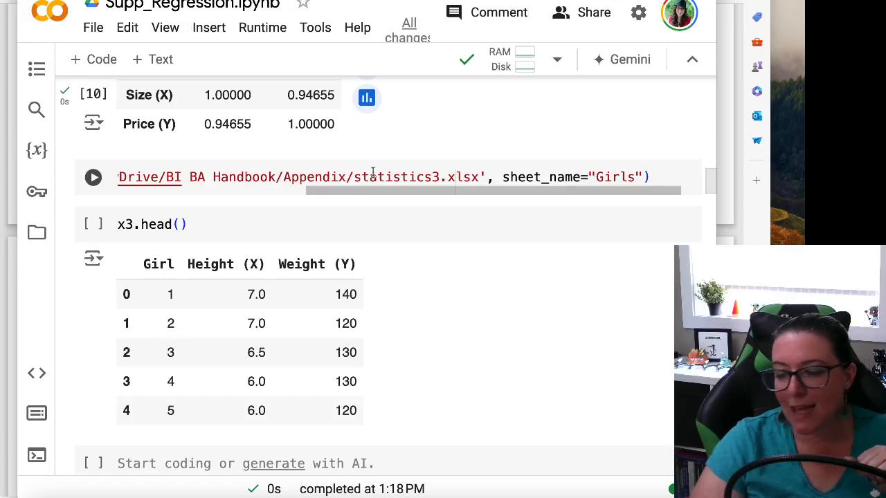
drag(434, 186, 350, 197)
drag(295, 178, 474, 178)
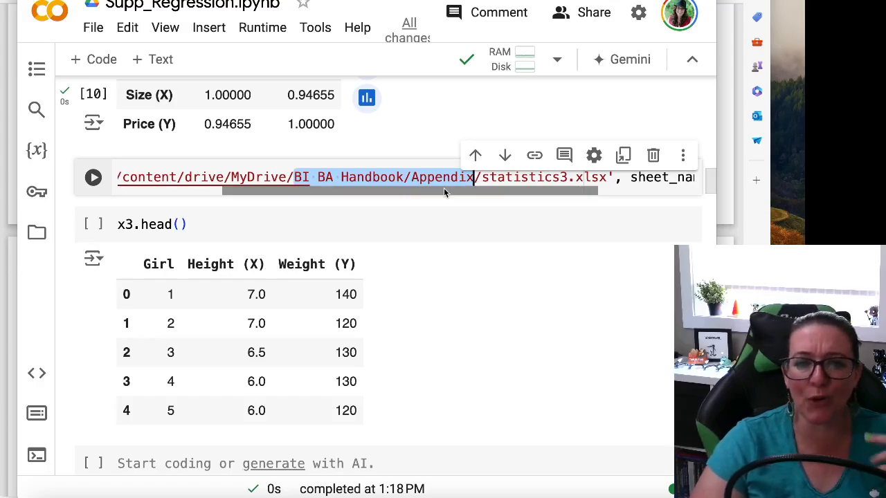
- Review the x3 read_excel statement for the Girls sheet, and run it and the x3.head() cell to load and preview the data
drag(409, 193, 238, 195)
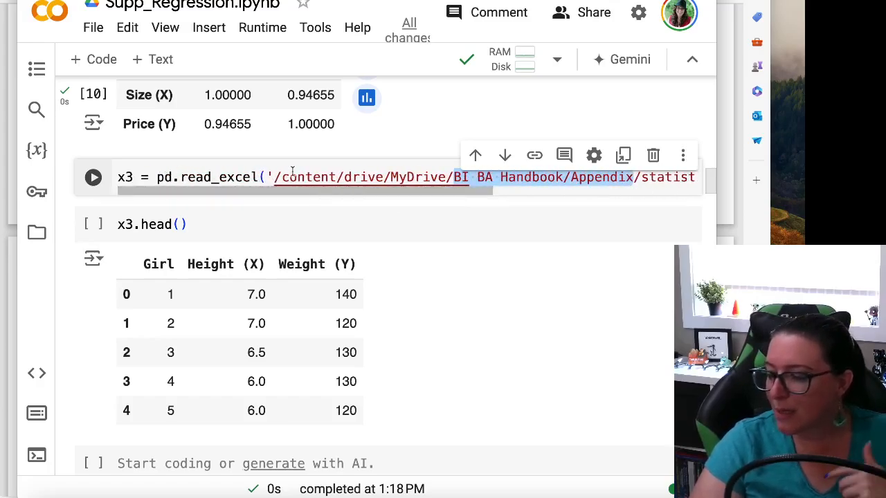
click(164, 177)
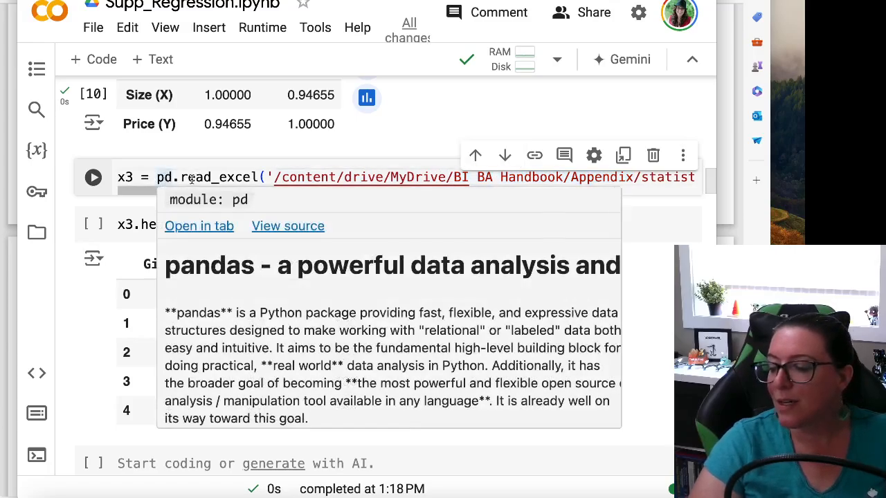
double_click(257, 177)
drag(305, 177, 447, 176)
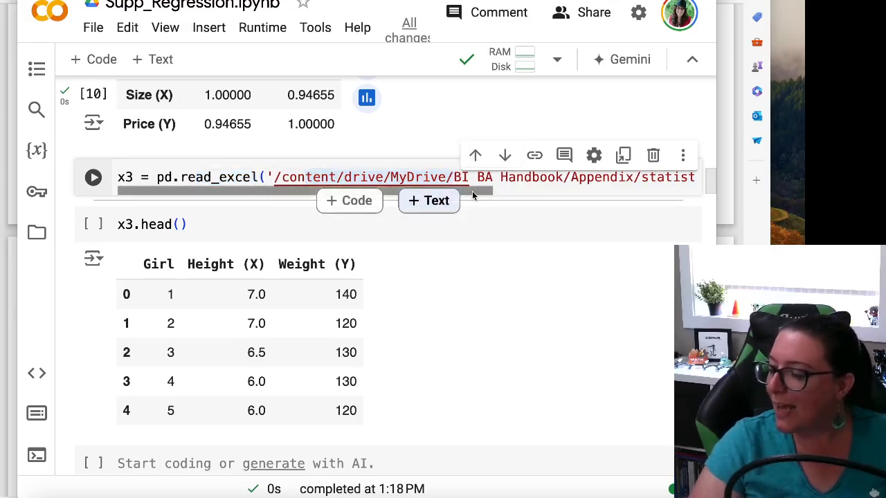
drag(502, 190, 342, 217)
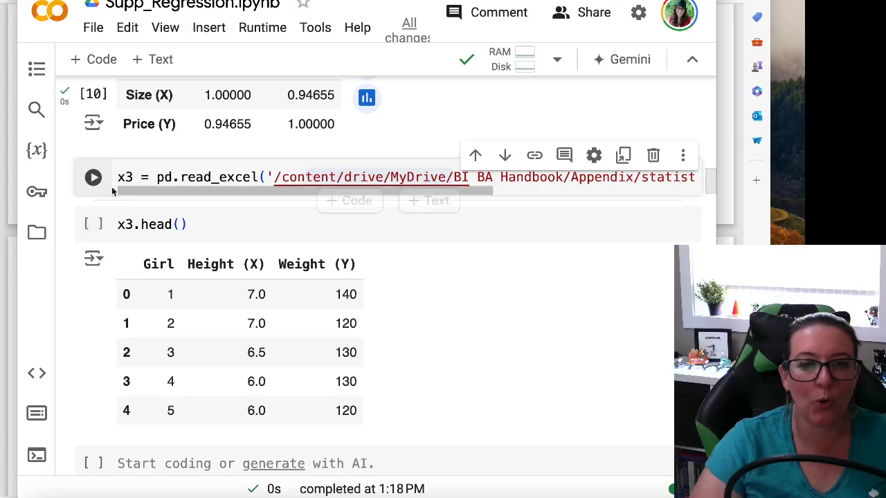
click(93, 178)
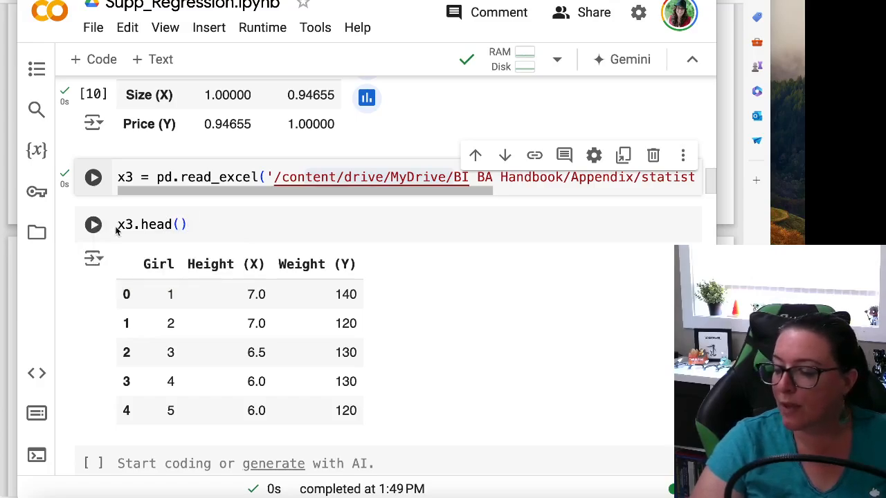
click(93, 225)
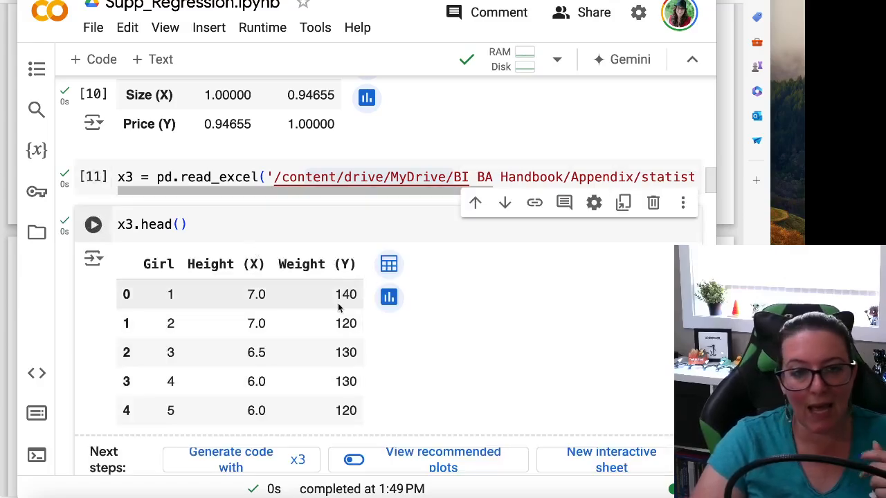
scroll(339, 308, down, 1)
scroll(339, 308, down, 2)
scroll(339, 308, up, 2)
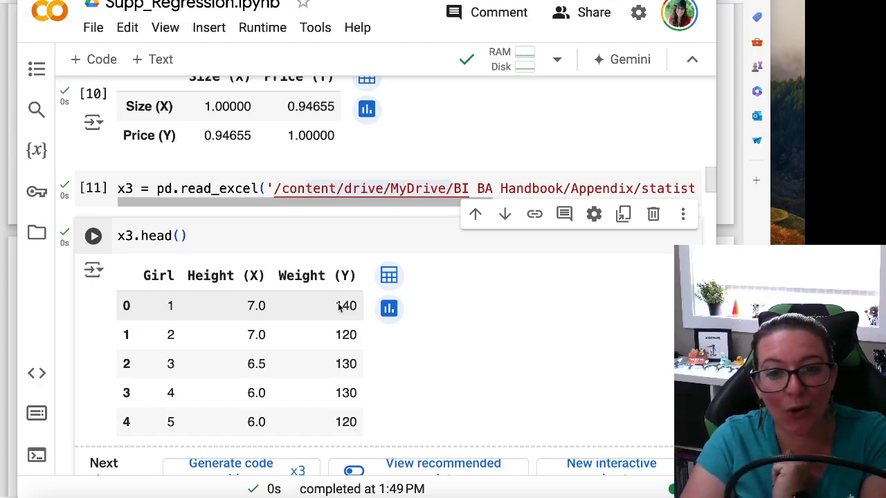
- Copy the line "import matplotlib.pyplot as plt" from above the size–price scatter plot
scroll(336, 304, up, 1)
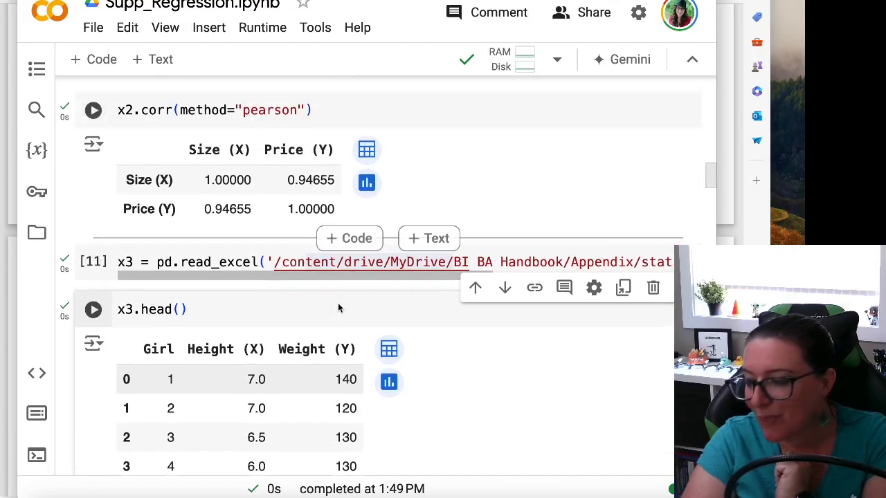
scroll(334, 303, up, 15)
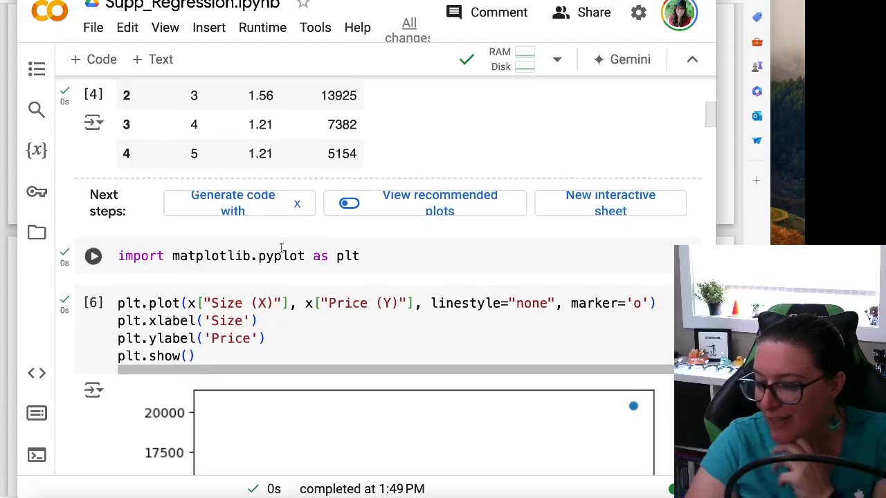
click(373, 251)
drag(373, 250, 117, 255)
key(ctrl+c)
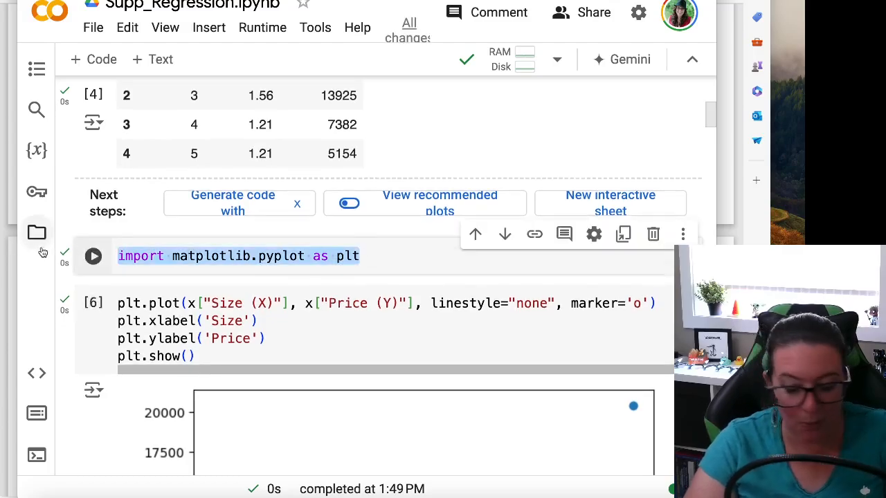
- Paste the matplotlib import into the first empty cell below the x3 preview and run that cell
scroll(84, 270, down, 4)
scroll(84, 269, down, 15)
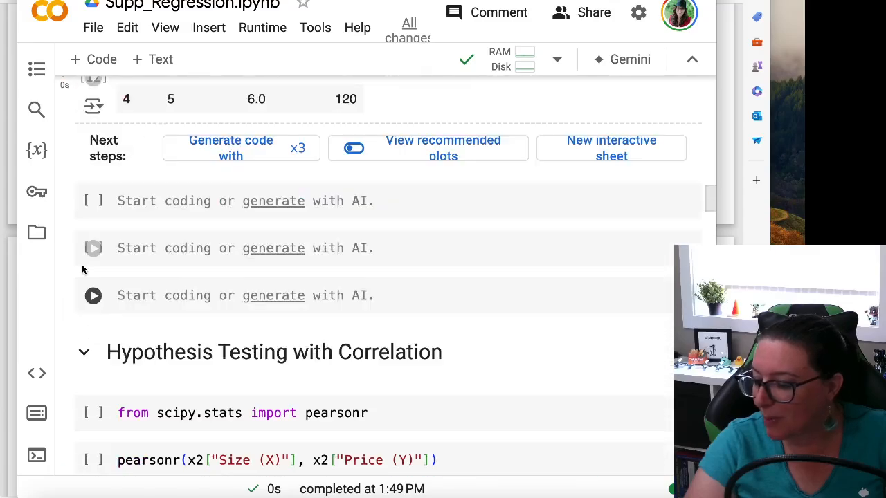
scroll(90, 263, up, 2)
click(104, 207)
key(ctrl+v)
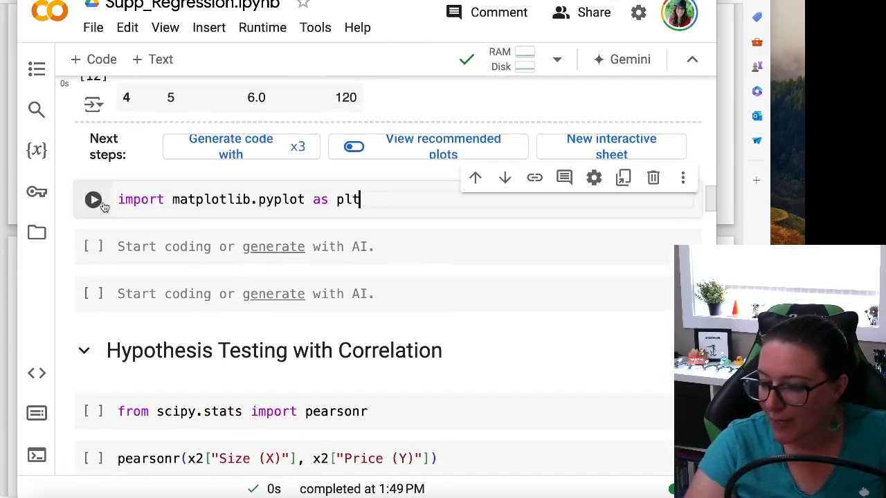
click(94, 200)
- Copy the four-line size–price plotting code and paste it into the empty cell below the new matplotlib import
scroll(185, 270, up, 7)
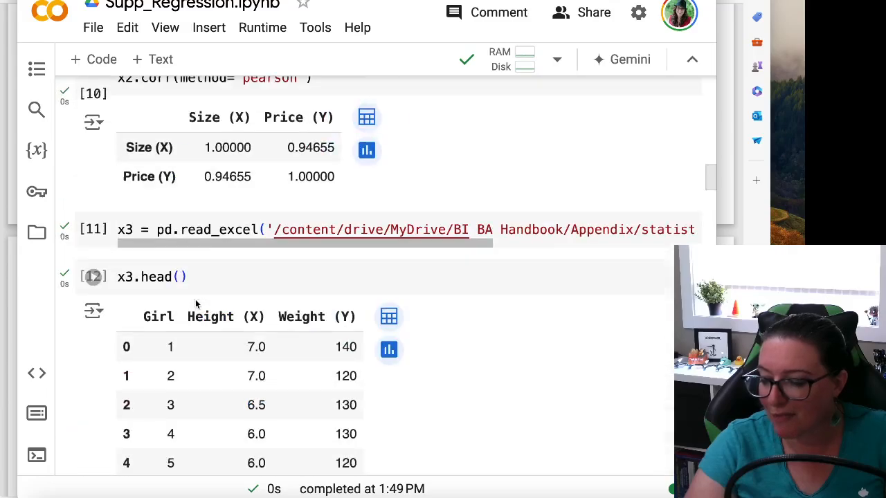
scroll(195, 298, up, 10)
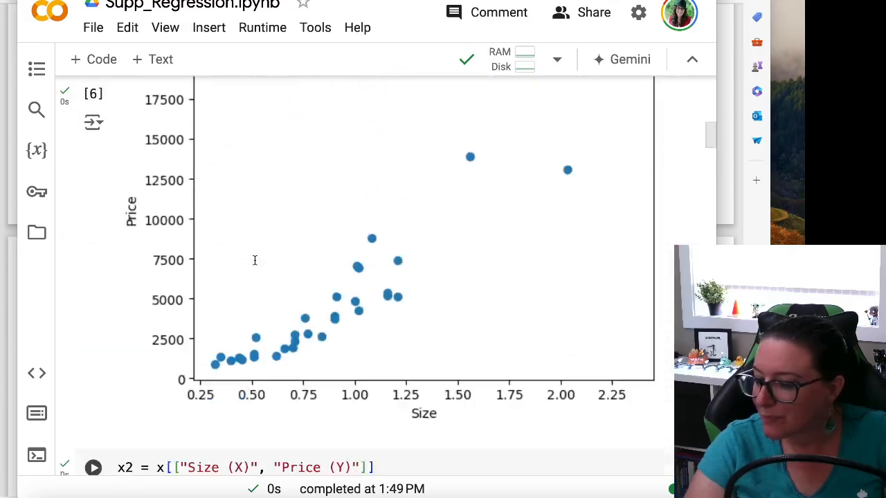
scroll(258, 263, up, 3)
drag(197, 357, 112, 305)
key(ctrl+c)
scroll(216, 305, down, 20)
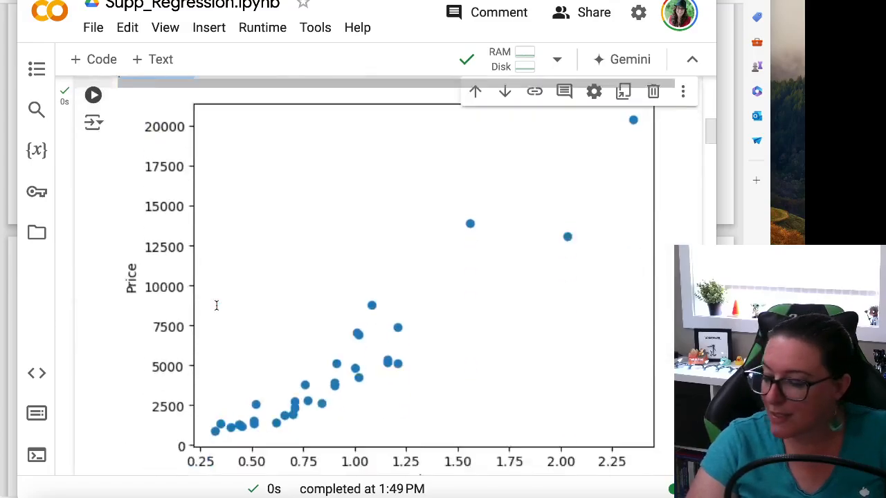
click(166, 179)
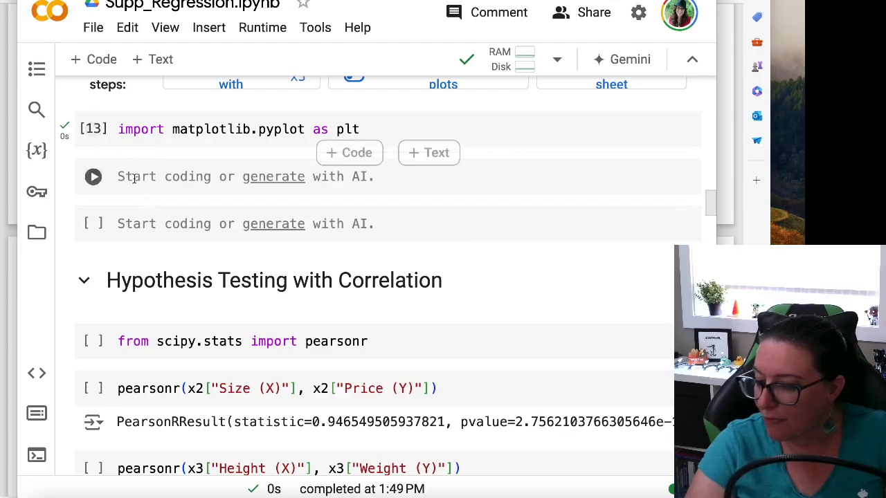
key(ctrl+v)
- Change the first series in the pasted plt.plot call to x3["Height (X)"]
click(191, 177)
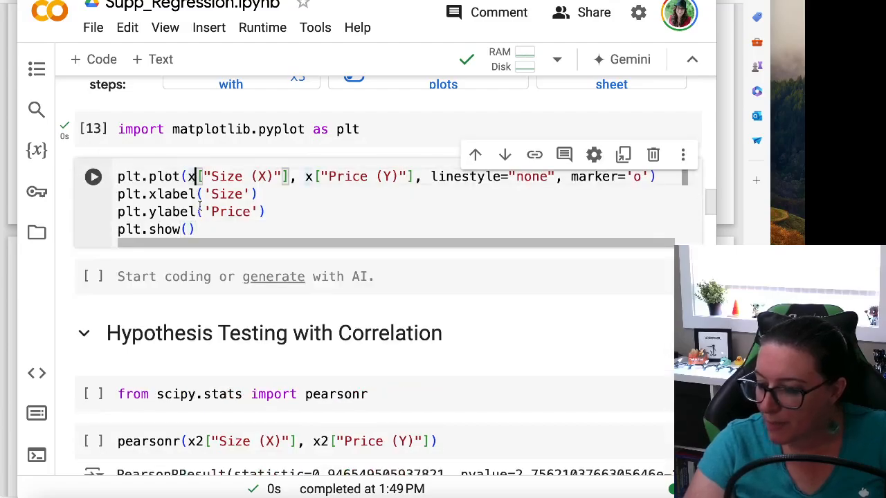
scroll(199, 207, up, 4)
scroll(199, 209, down, 1)
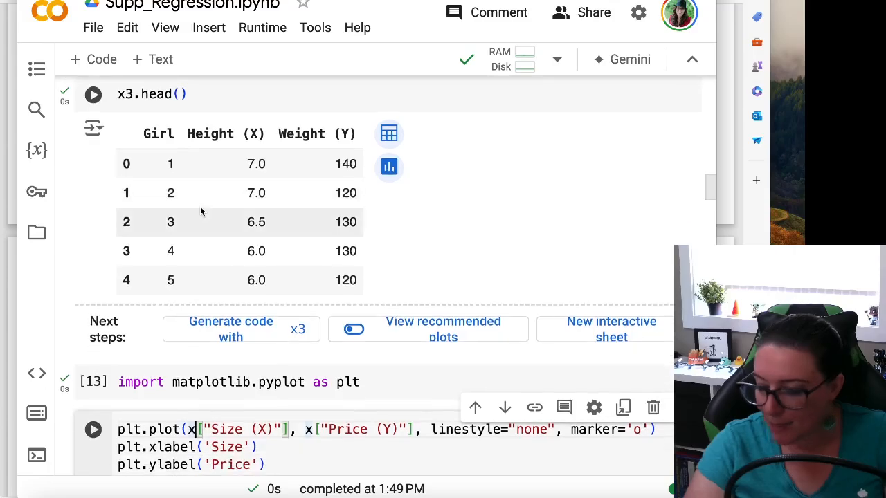
text(3)
scroll(208, 253, down, 3)
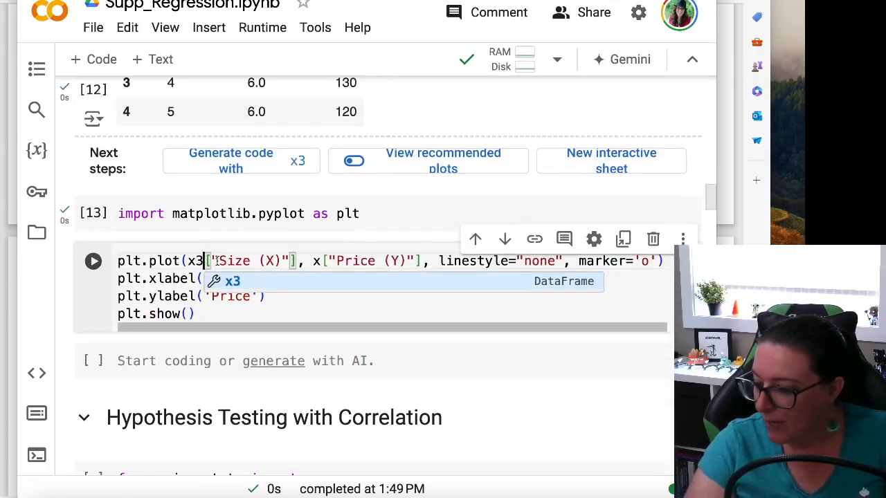
drag(216, 260, 265, 261)
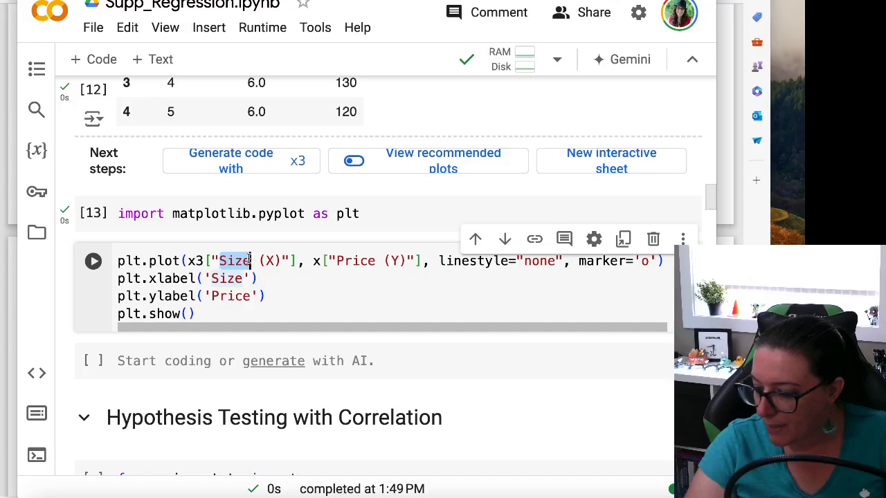
text(Height)
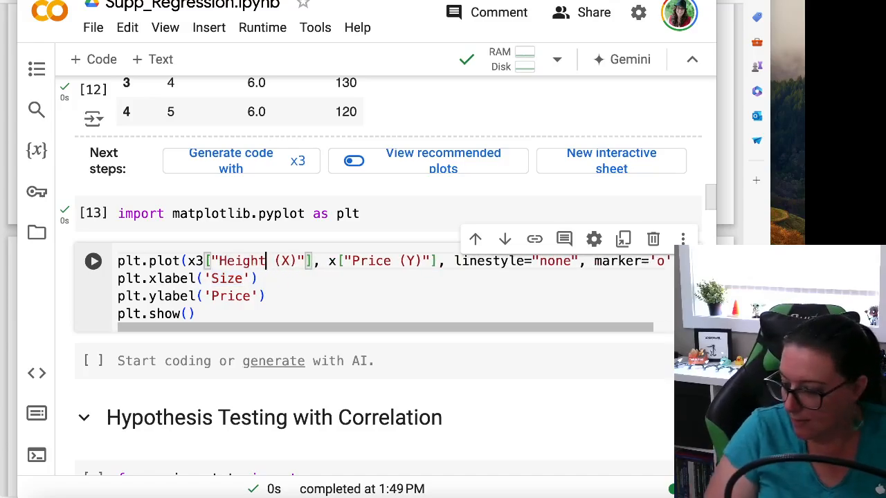
- Change the second series in the plt.plot call to x3["Weight (Y)"]
scroll(249, 251, up, 10)
scroll(242, 249, down, 6)
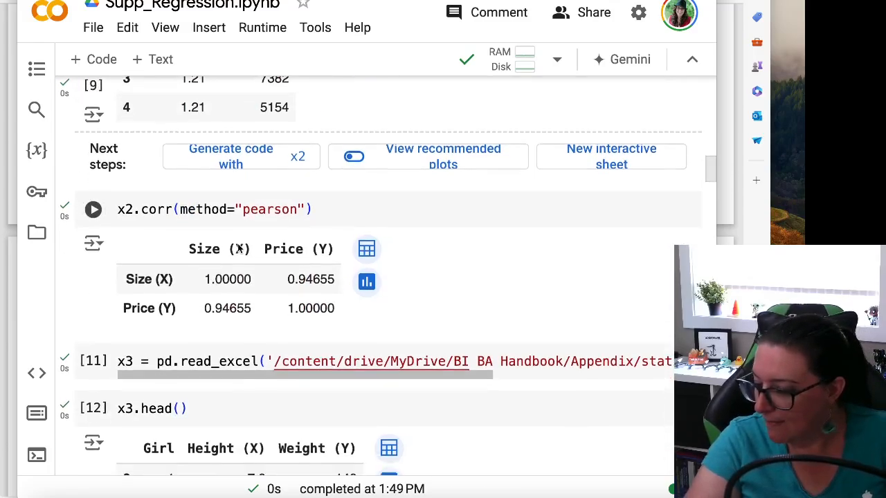
scroll(237, 248, down, 5)
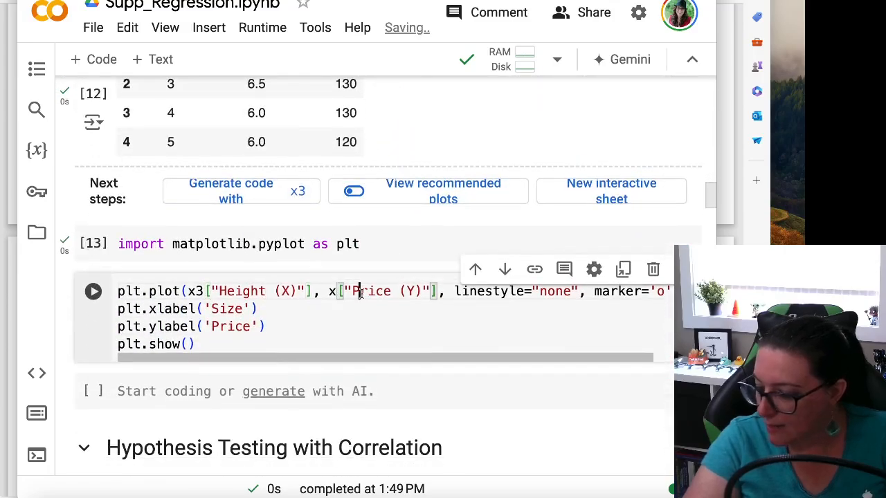
double_click(361, 291)
text(Weight)
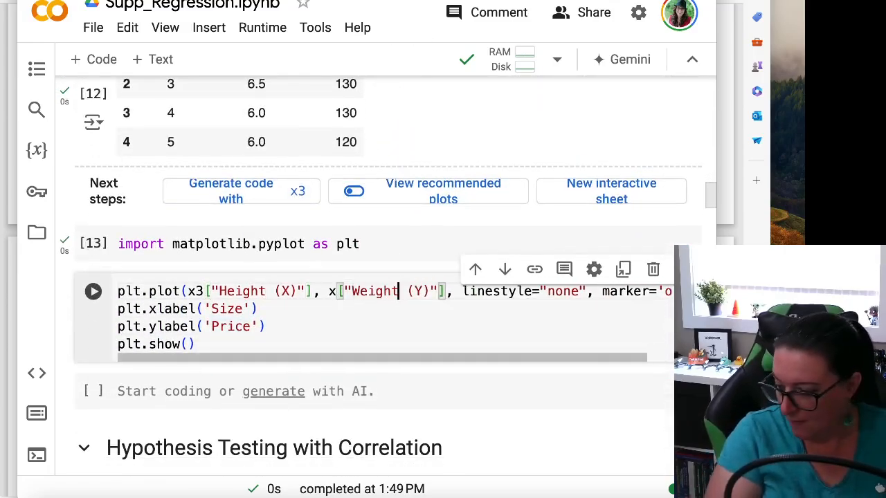
click(336, 291)
text(3)
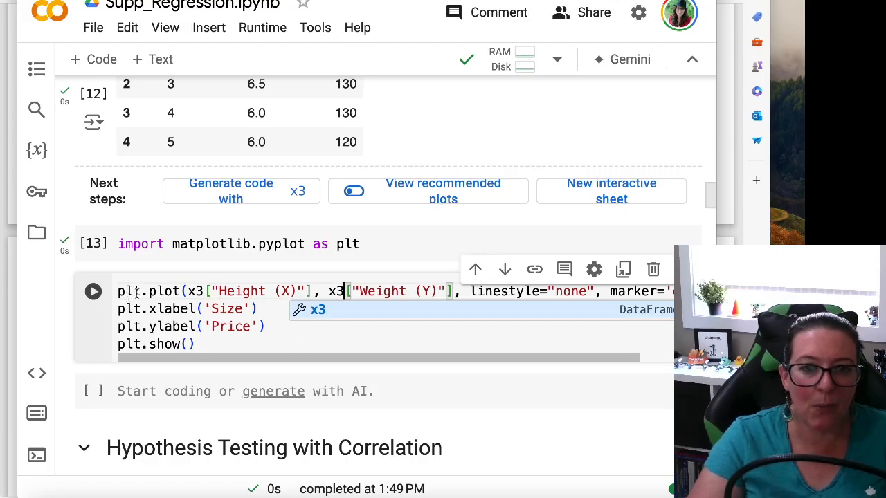
- Set the plot's x-axis label to Height and y-axis label to Weight, and run the cell to draw the scatter plot
double_click(230, 310)
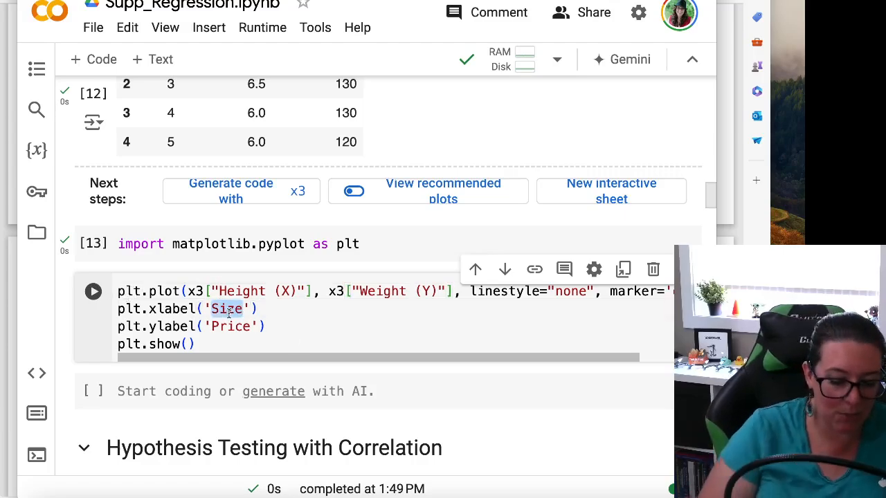
text(Height)
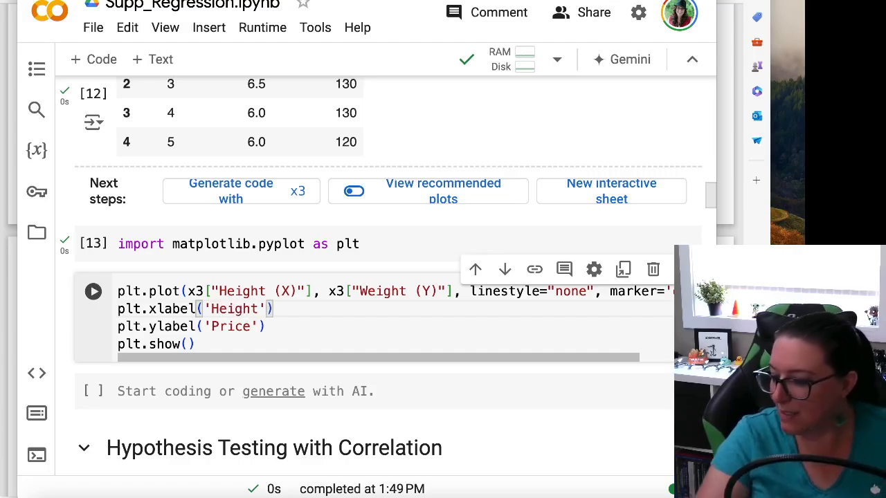
double_click(230, 326)
text(Weight)
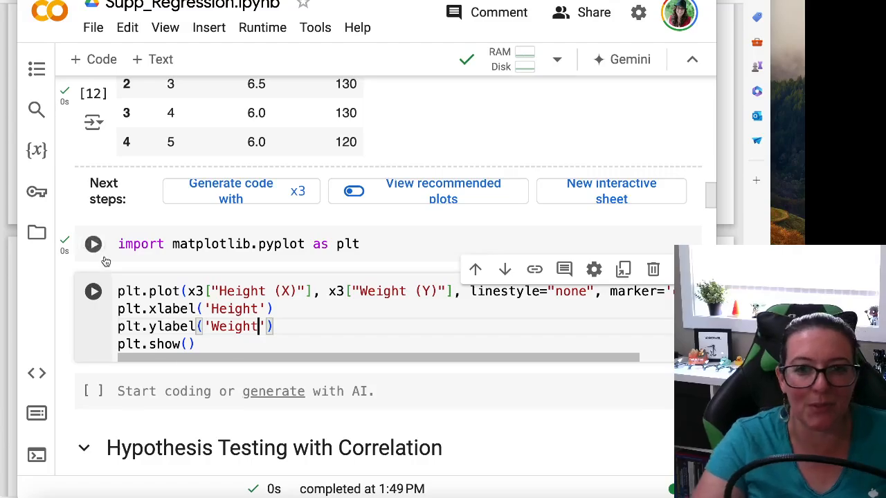
scroll(111, 257, down, 3)
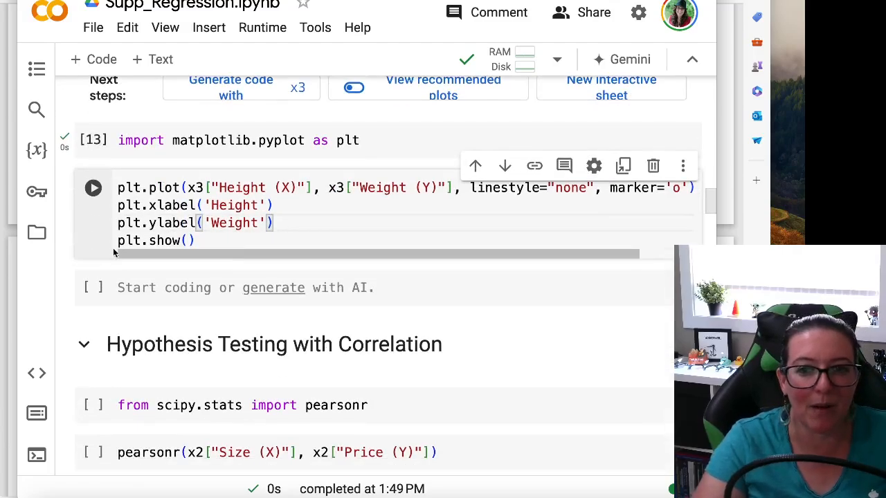
click(92, 189)
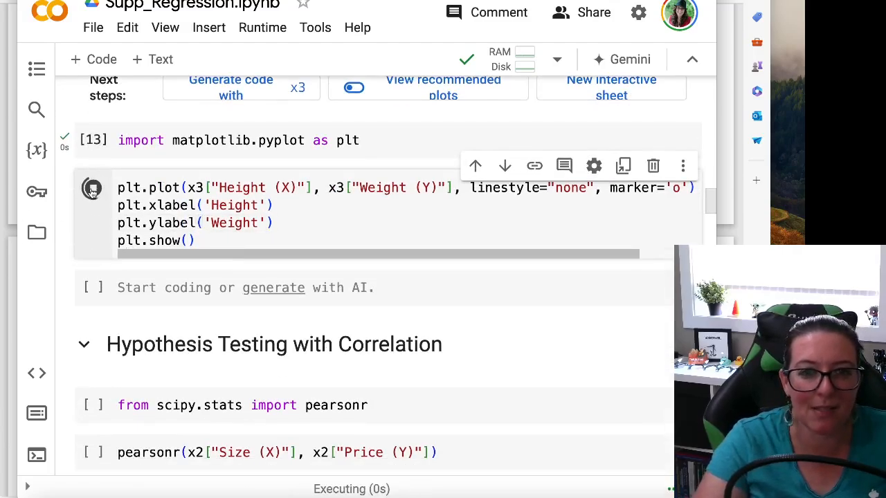
scroll(173, 233, down, 3)
scroll(173, 233, down, 3)
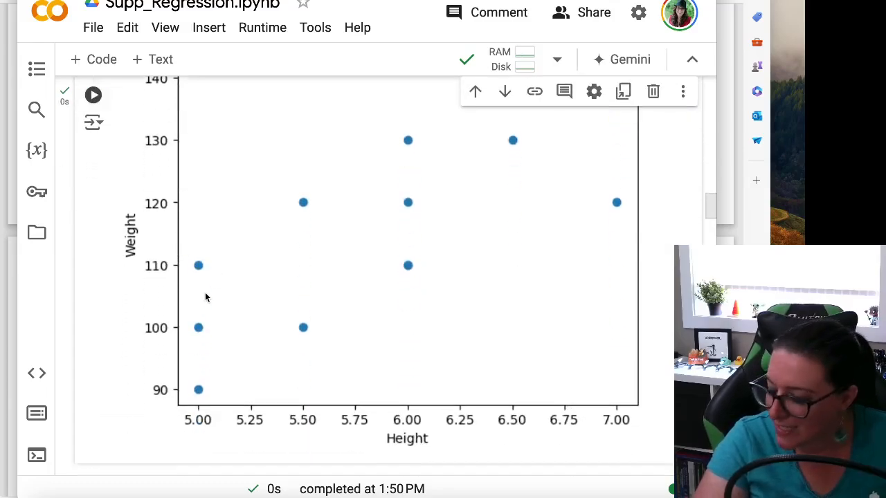
- Copy the x2.corr(method="pearson") line and paste it into the empty cell below the height–weight plot
scroll(205, 298, up, 10)
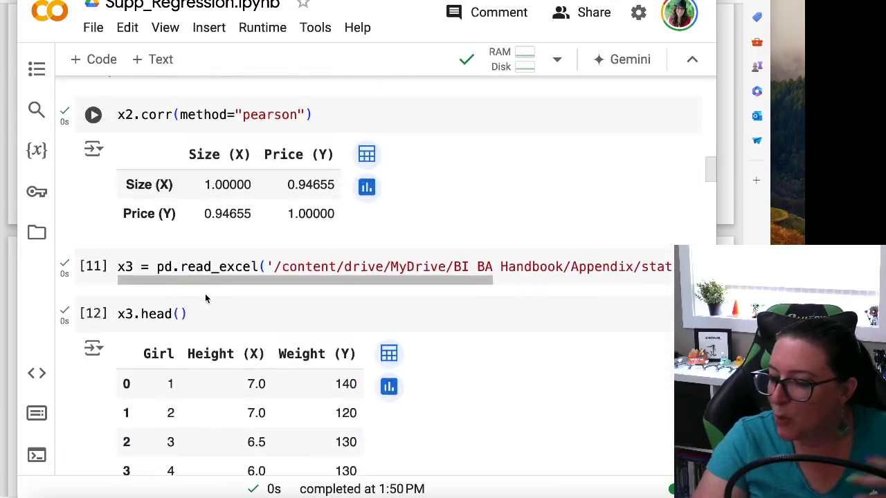
scroll(206, 298, up, 2)
scroll(195, 291, up, 3)
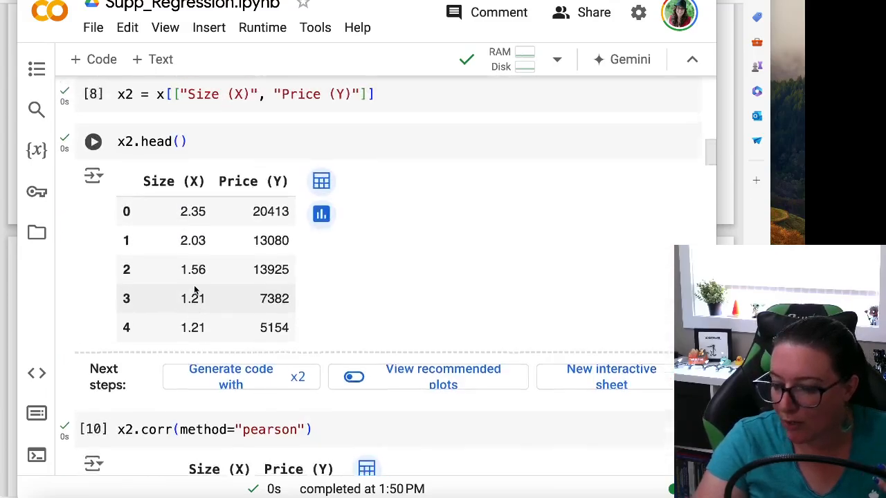
scroll(208, 277, up, 4)
scroll(230, 251, down, 2)
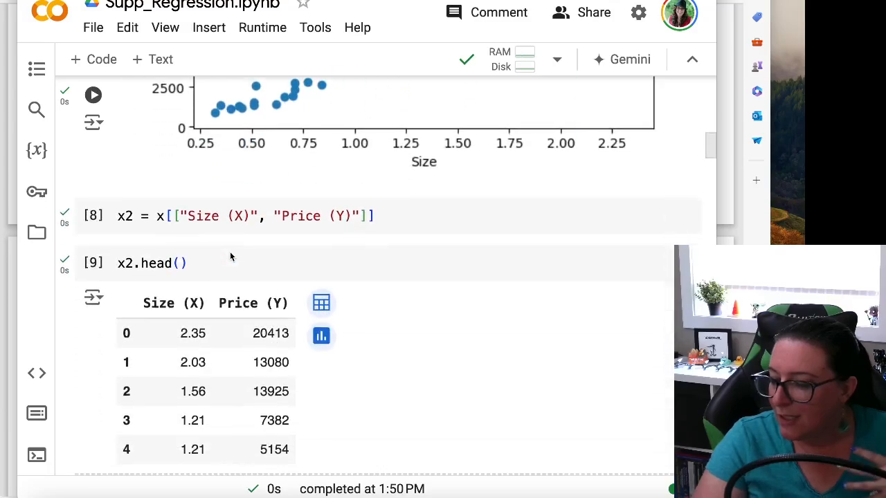
scroll(231, 257, down, 5)
drag(312, 154, 67, 158)
key(ctrl+c)
scroll(169, 260, down, 10)
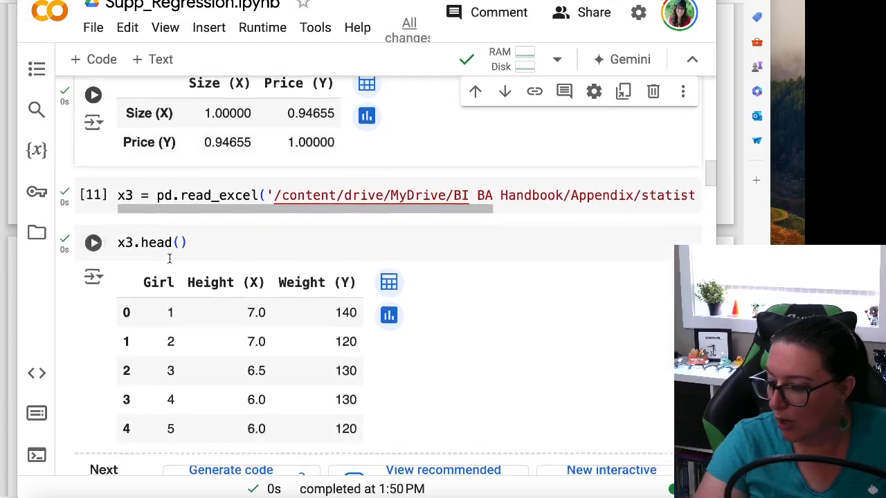
scroll(169, 260, down, 3)
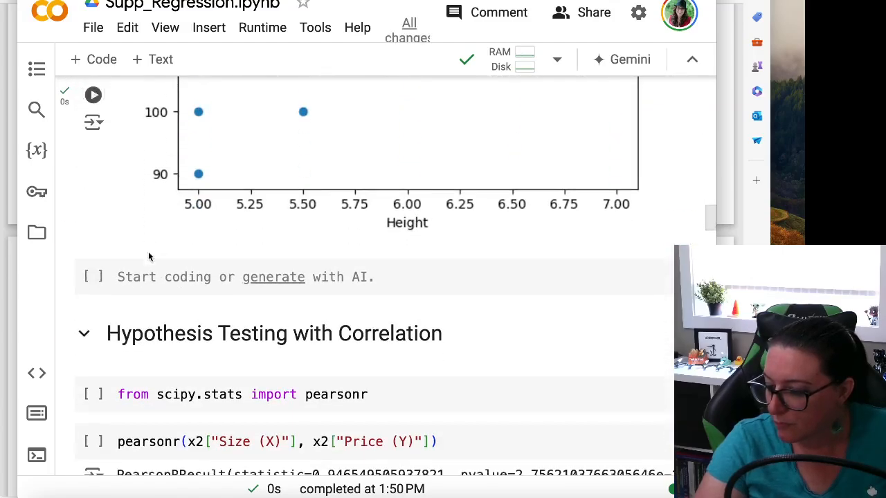
click(129, 277)
key(ctrl+v)
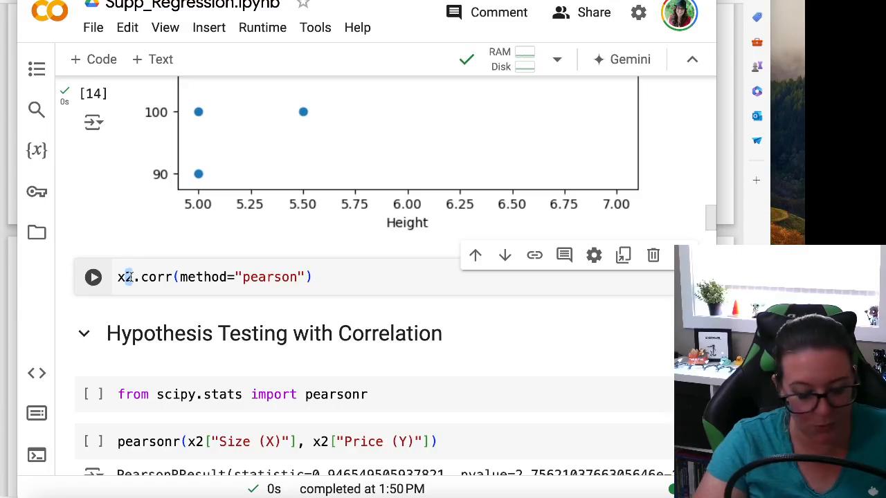
- Insert a code cell between the height–weight plot and the pasted correlation call, enter x3.head(), and run it
click(372, 153)
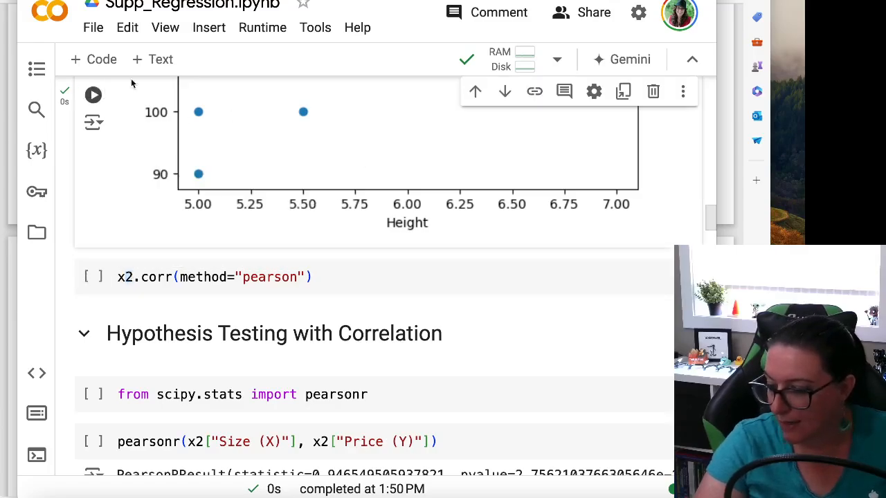
click(95, 59)
text(d)
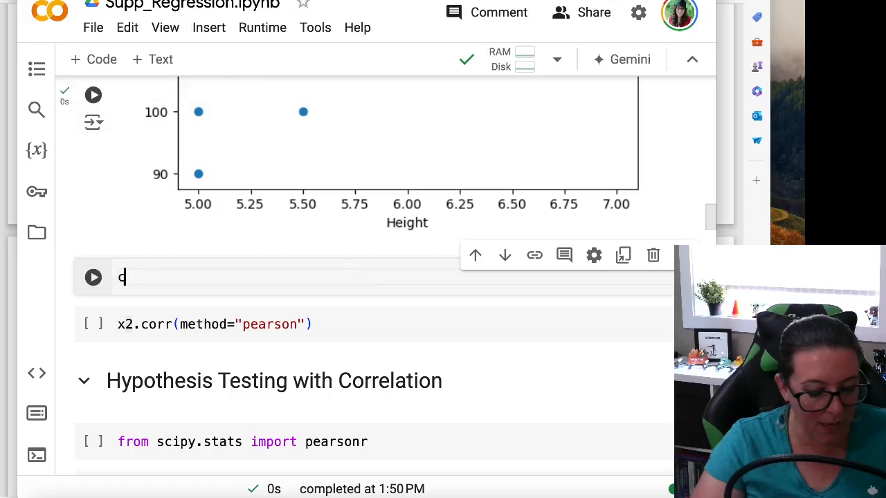
key(BackSpace)
text(x2)
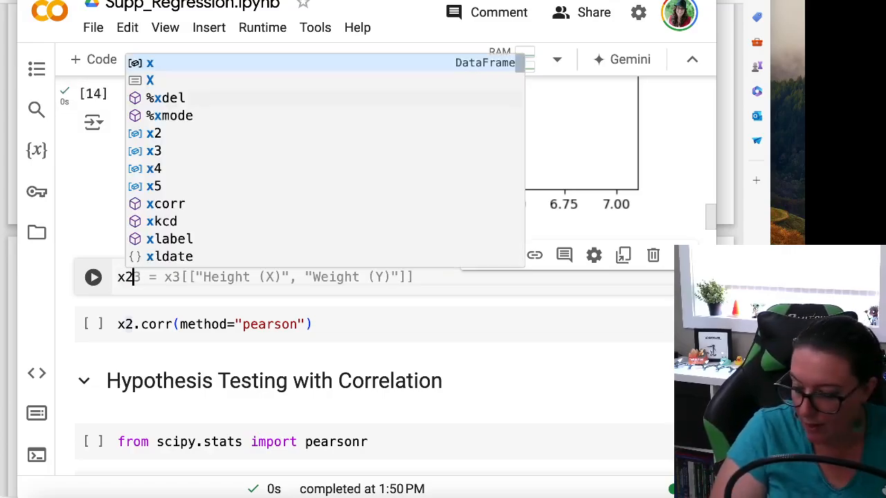
key(BackSpace)
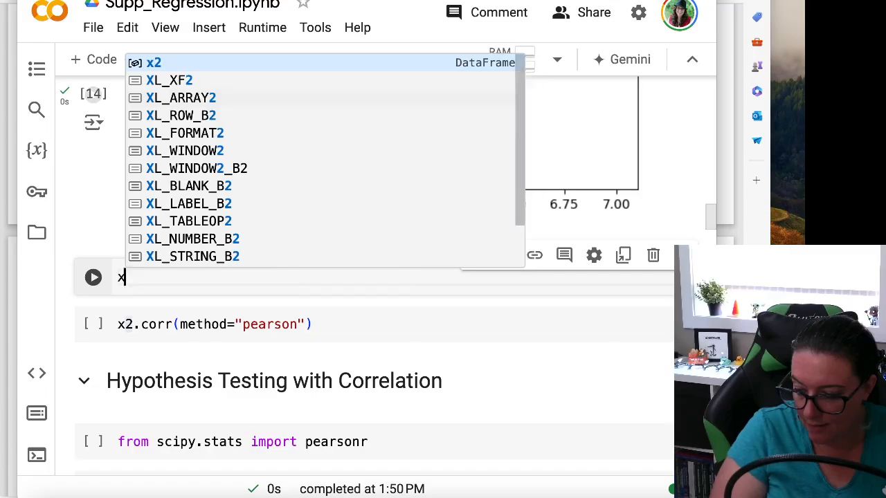
text(3.he)
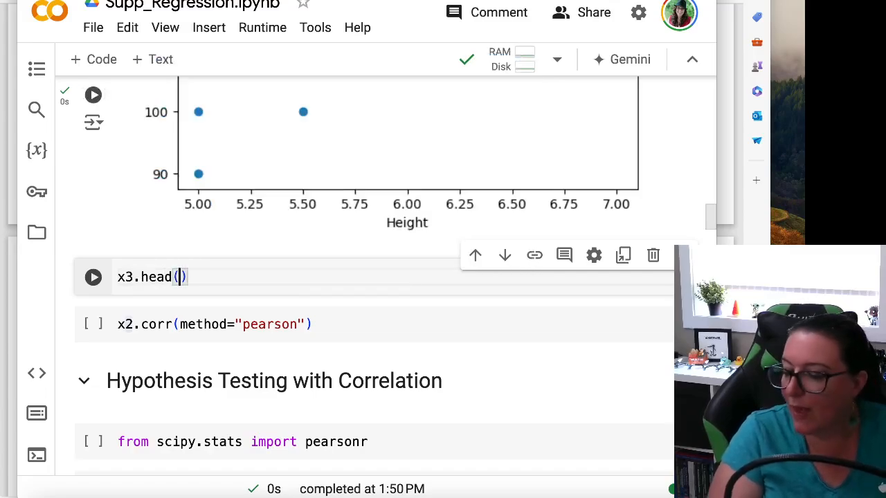
text(ad())
click(92, 277)
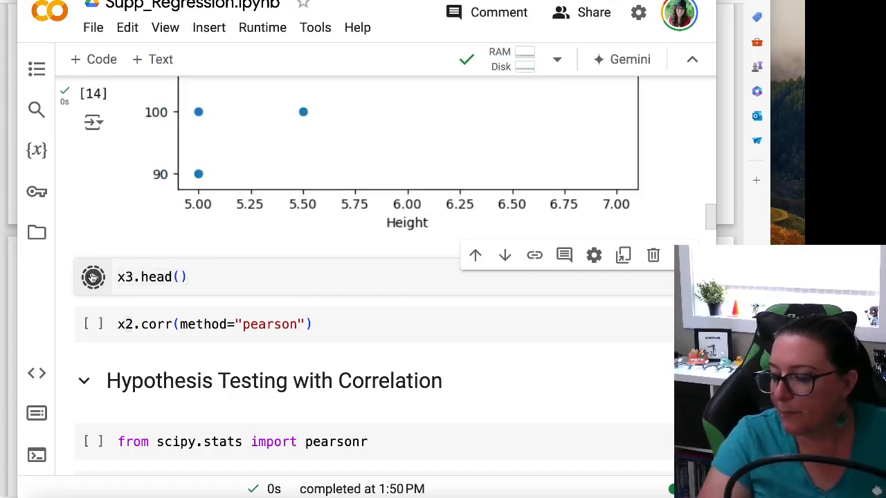
- Change the data frame in the pasted Pearson correlation call to x3 and run the cell
scroll(151, 275, down, 3)
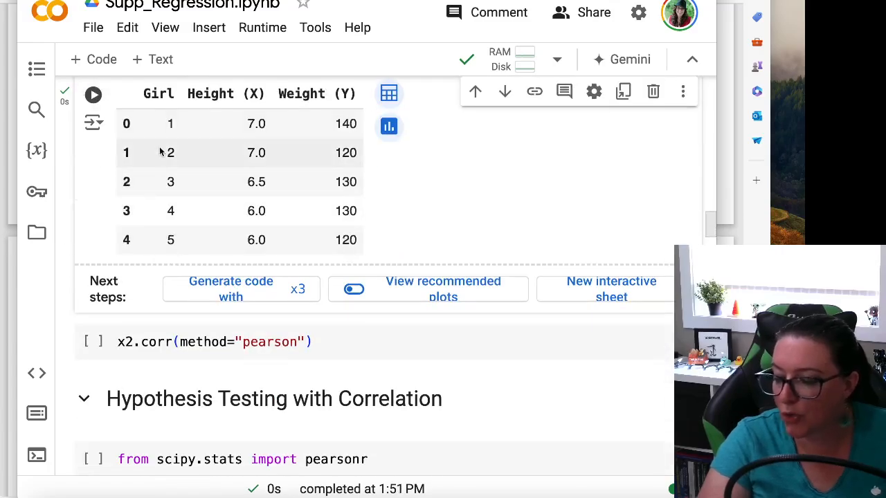
click(125, 342)
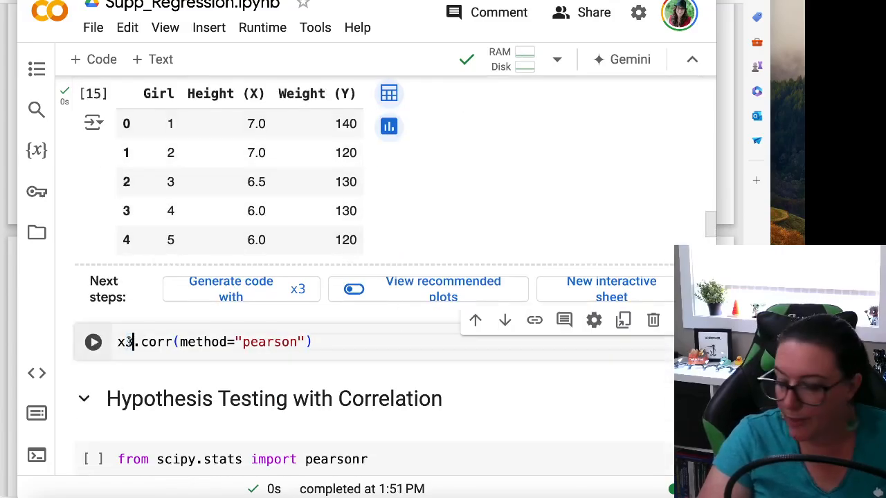
scroll(151, 316, up, 15)
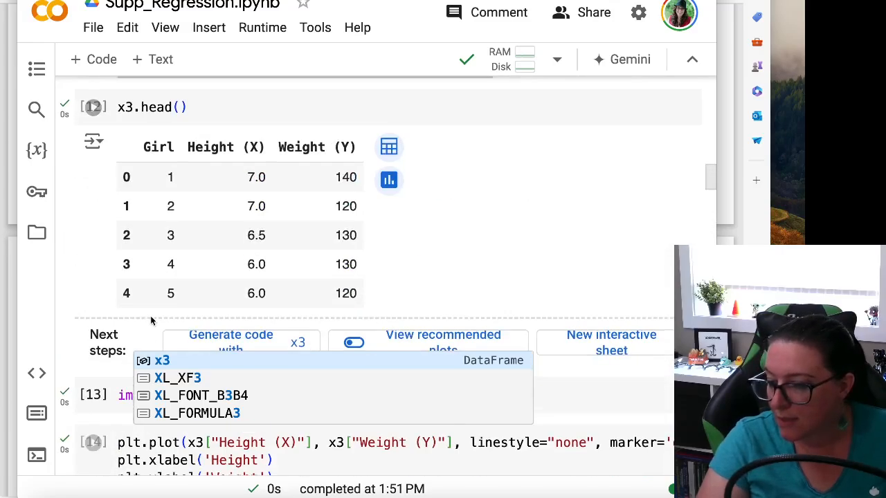
scroll(151, 320, up, 7)
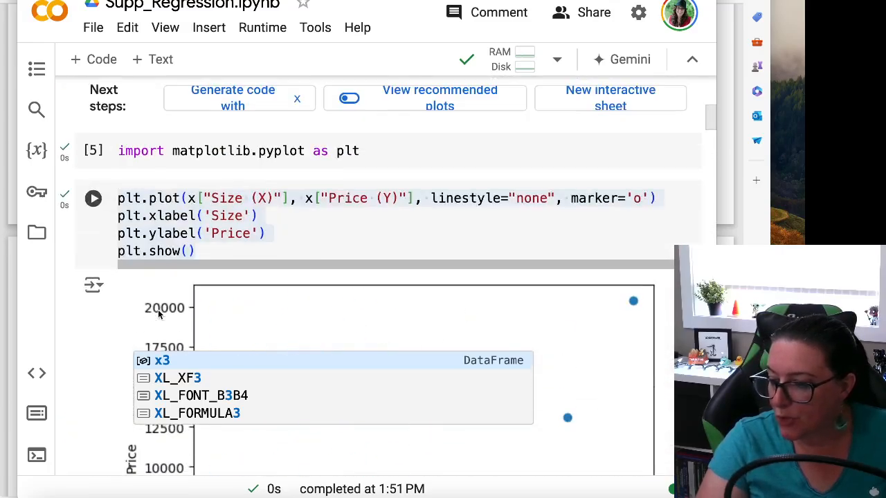
scroll(158, 315, down, 11)
scroll(158, 315, up, 5)
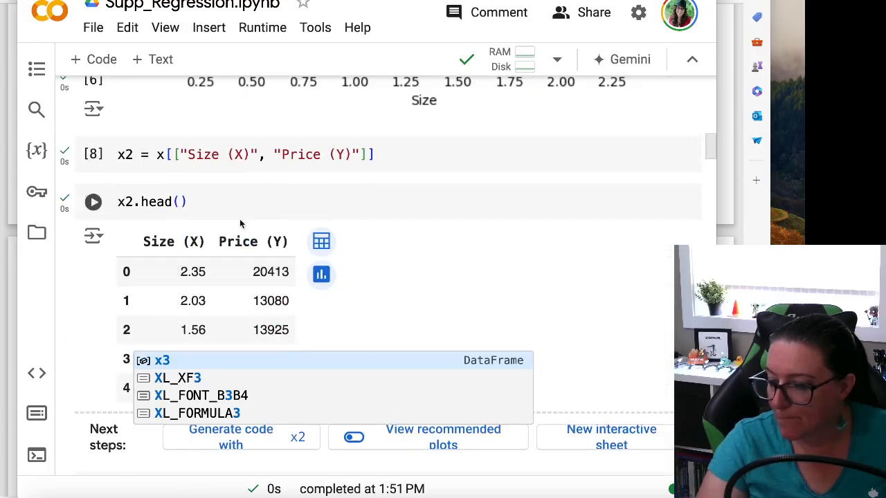
scroll(331, 170, down, 5)
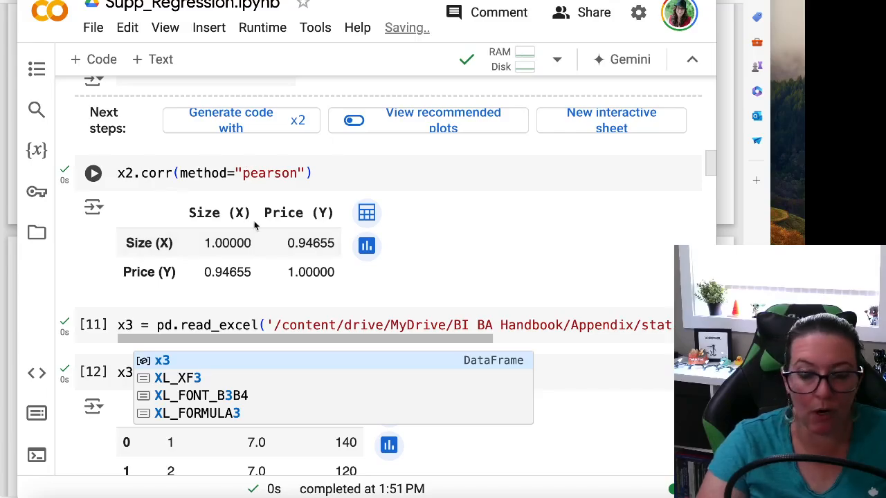
scroll(254, 228, down, 10)
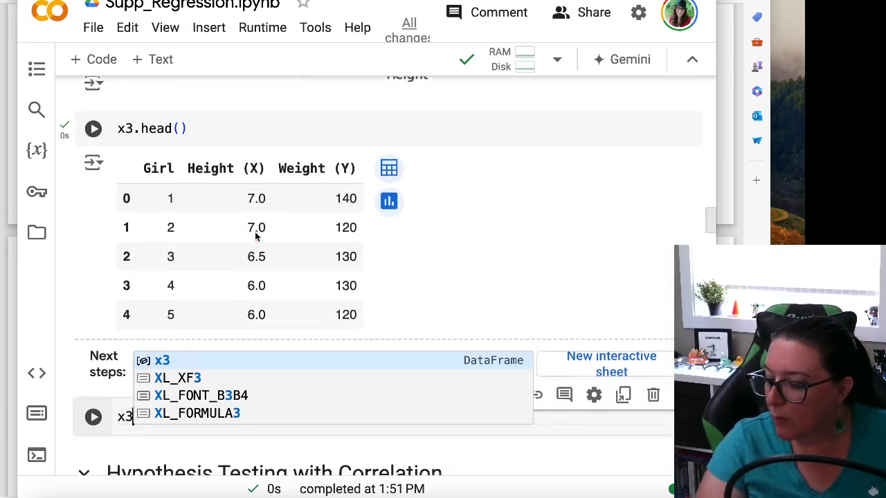
scroll(255, 236, down, 5)
scroll(118, 222, up, 2)
click(93, 212)
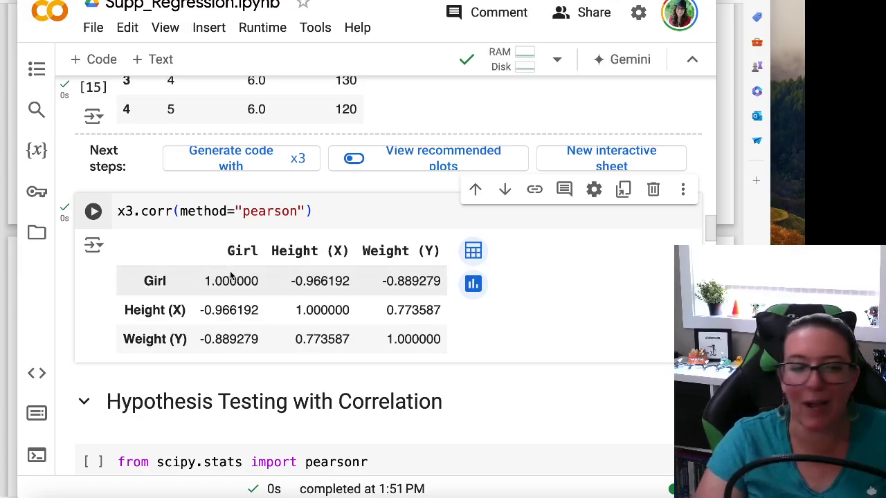
- Insert a code cell above the x3 correlation call, enter x4 = x3[["Height (X)", "Weight (Y)"]], and run it
click(140, 170)
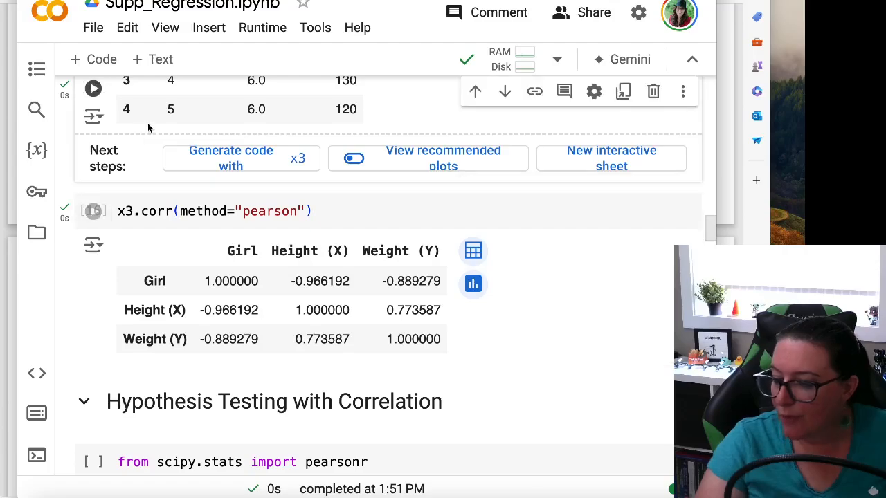
click(93, 60)
text(x4 = )
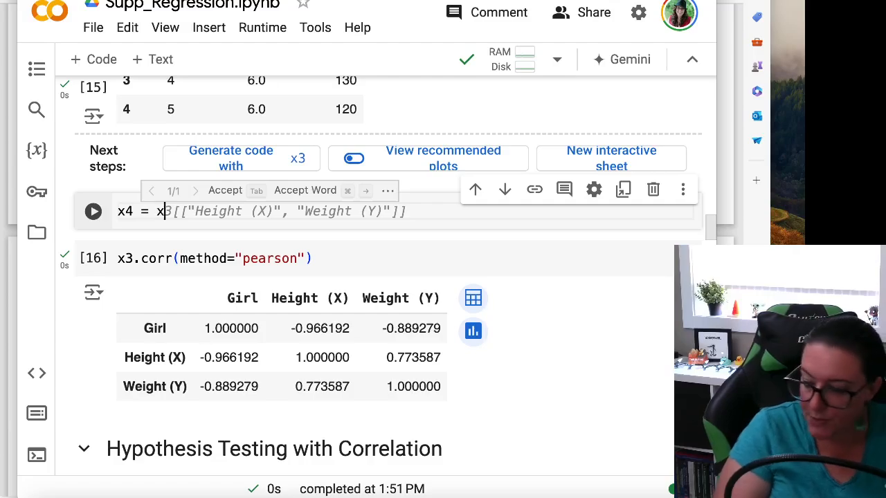
text(x)
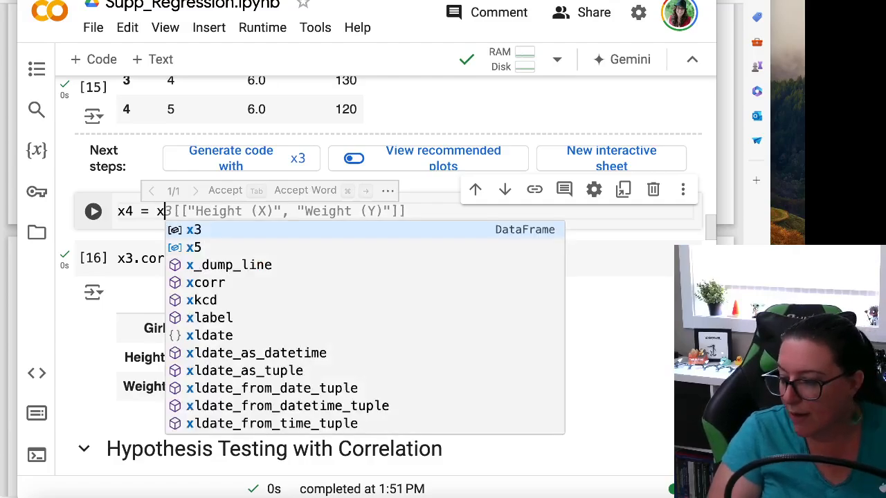
text(3)
key(Tab)
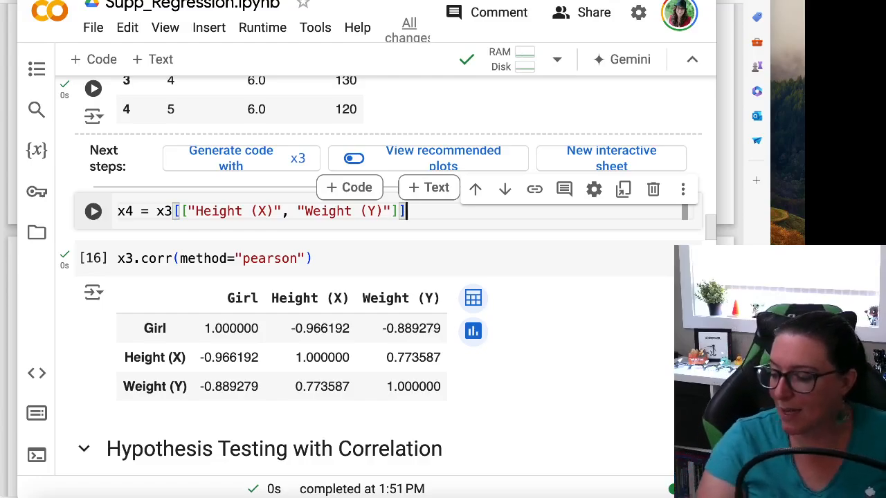
click(93, 212)
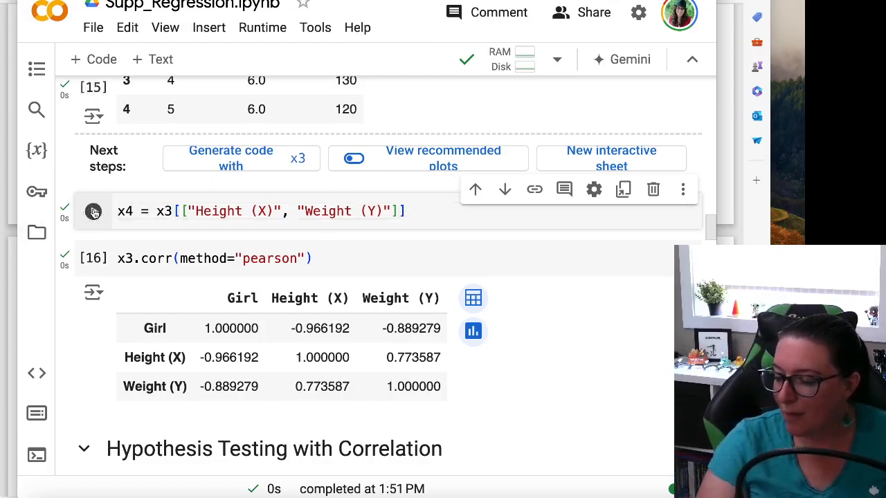
- Change the correlation call to x4.corr(method="pearson"), run it, and highlight the height–weight coefficient in the output
click(127, 258)
key(Delete)
text(4)
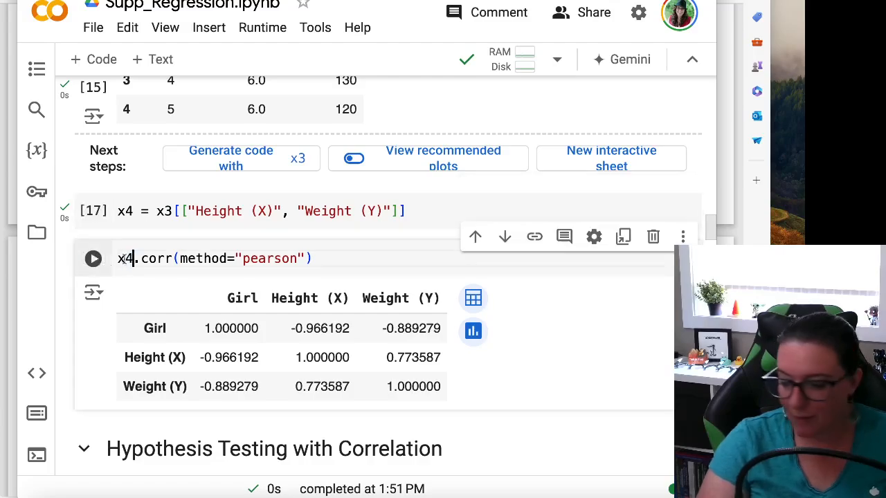
click(93, 258)
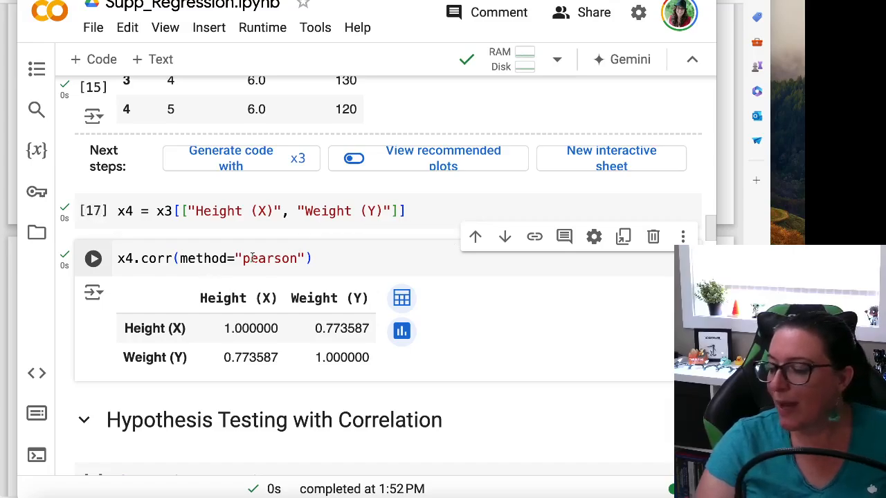
drag(223, 358, 285, 357)
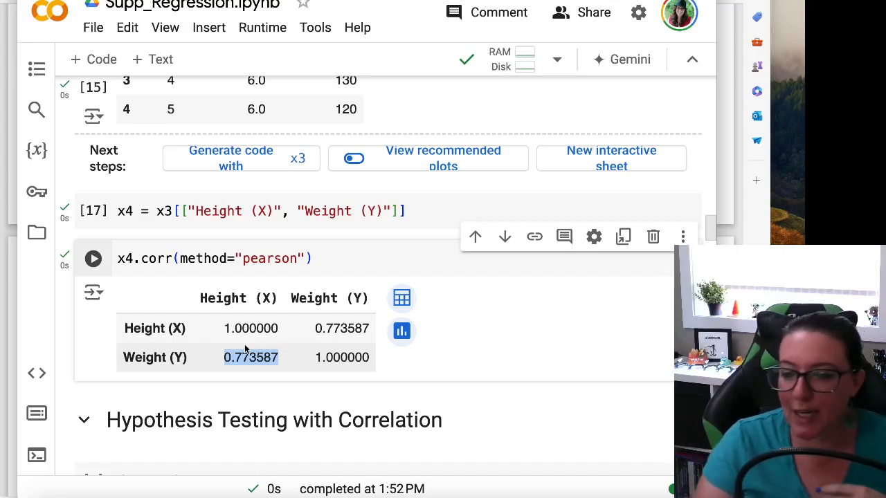
- Run the cell that imports pearsonr from scipy.stats in the Hypothesis Testing with Correlation section
scroll(338, 293, down, 2)
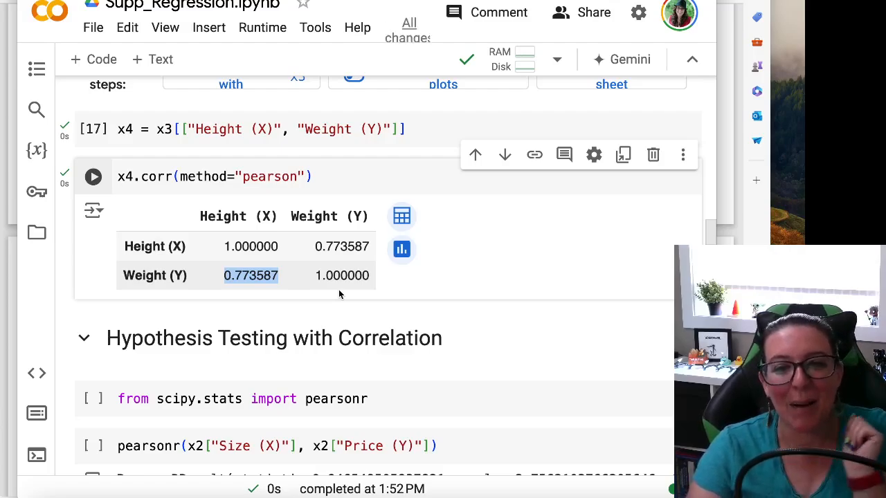
scroll(339, 310, down, 5)
scroll(340, 313, up, 1)
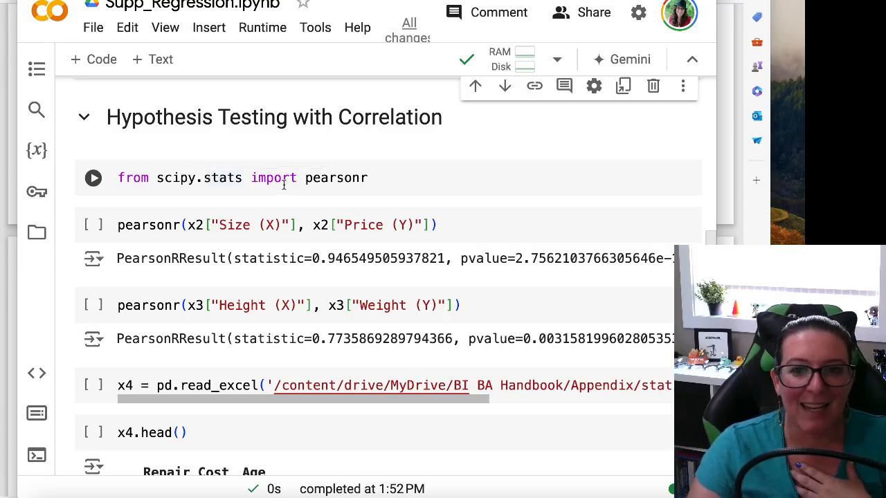
click(391, 185)
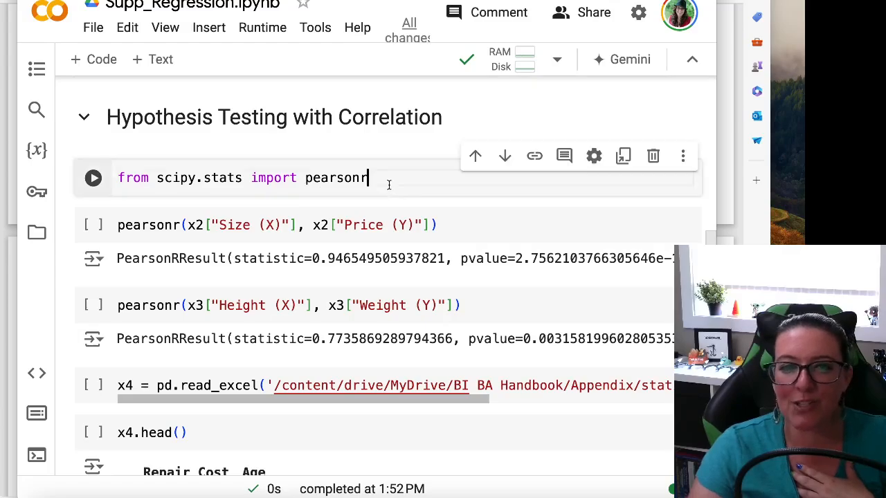
click(93, 178)
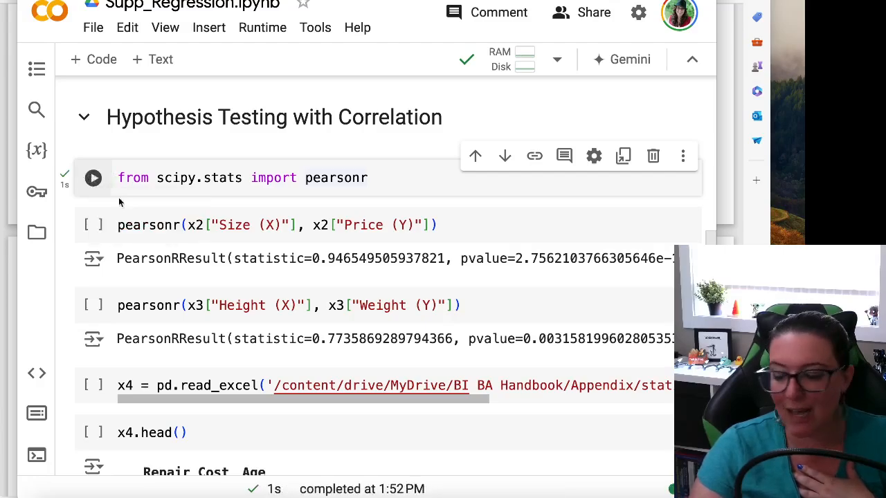
- Run the pearsonr cell that tests the correlation between the Size (X) and Price (Y) columns of x2
mouse_move(332, 201)
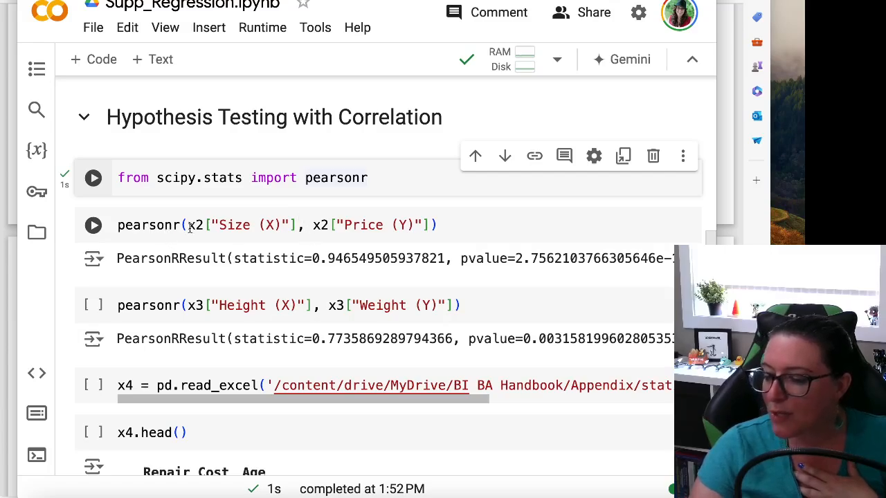
mouse_move(202, 227)
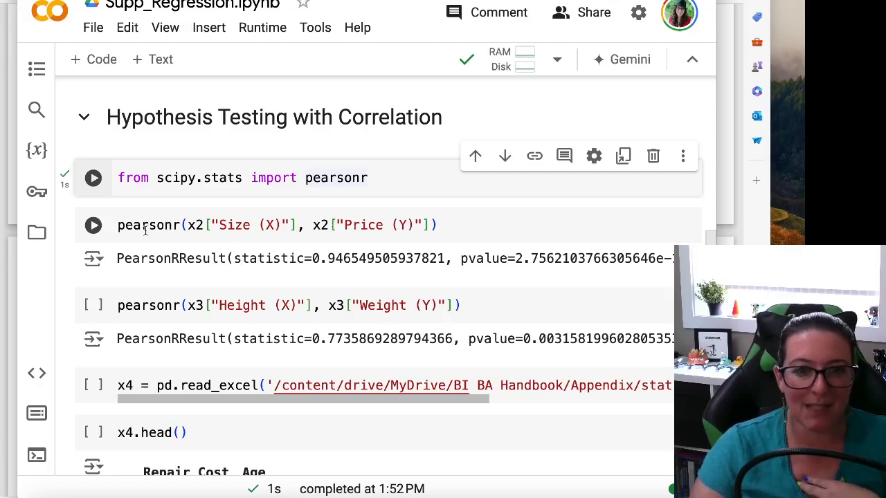
double_click(194, 225)
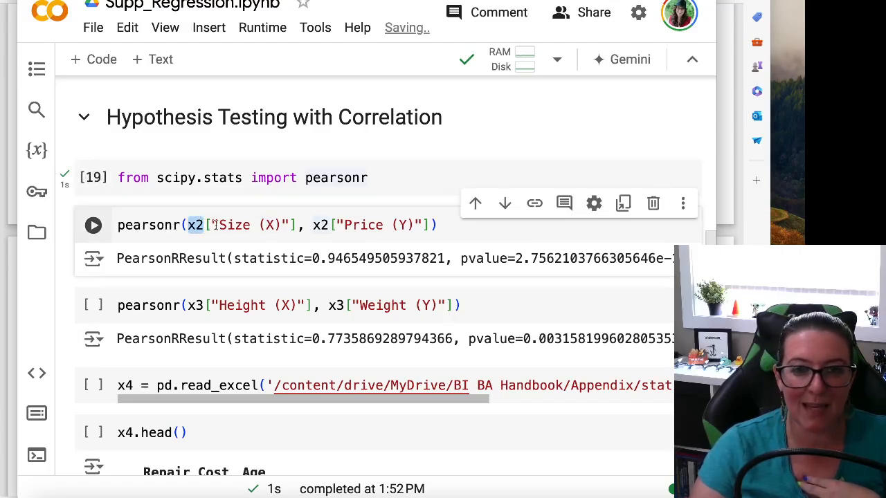
click(225, 225)
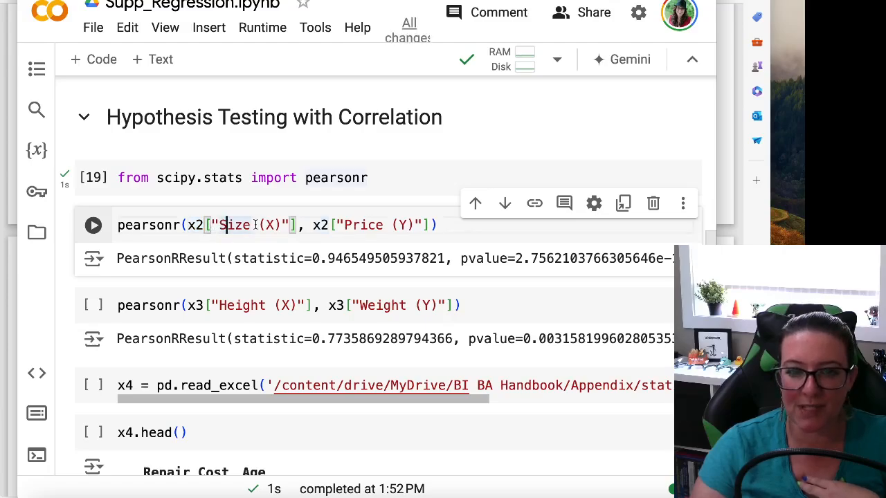
click(94, 226)
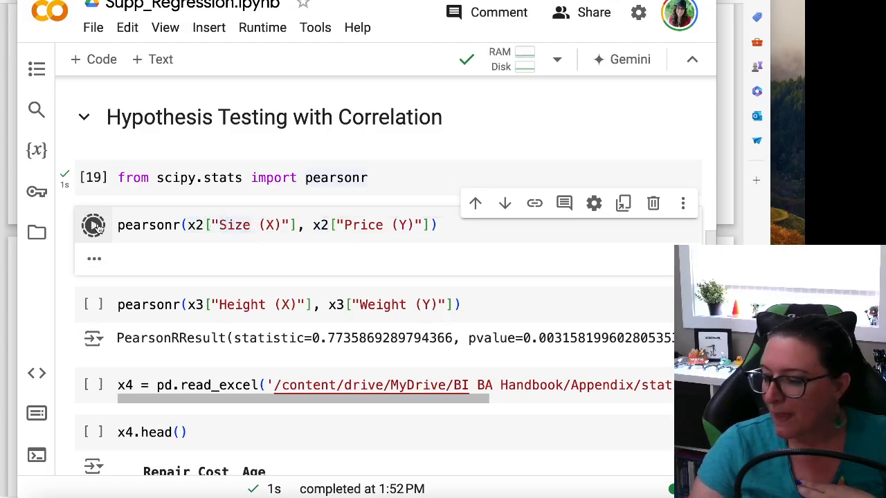
- Highlight the correlation statistic and the p-value in the output of the size–price pearsonr test
drag(289, 258, 427, 257)
drag(491, 258, 590, 258)
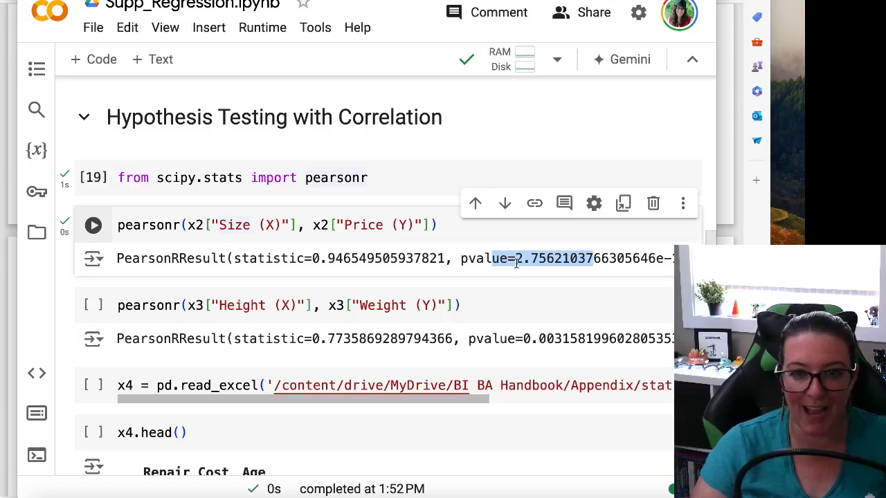
scroll(512, 290, down, 1)
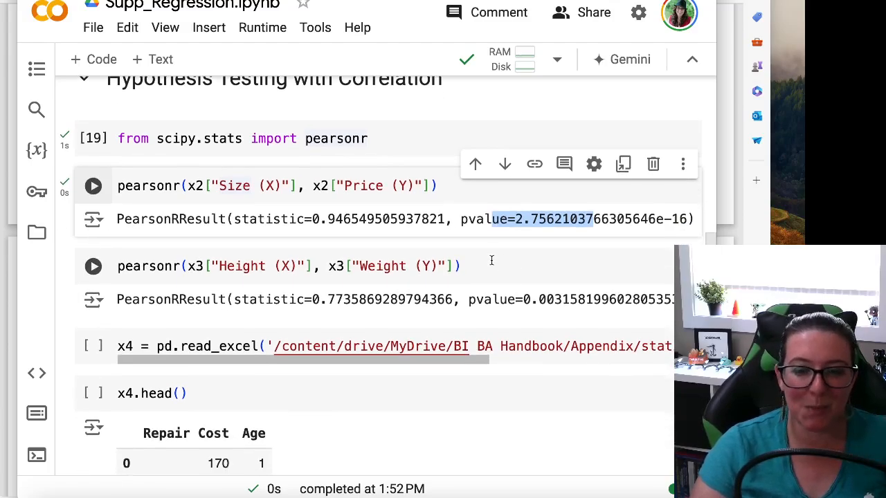
click(383, 219)
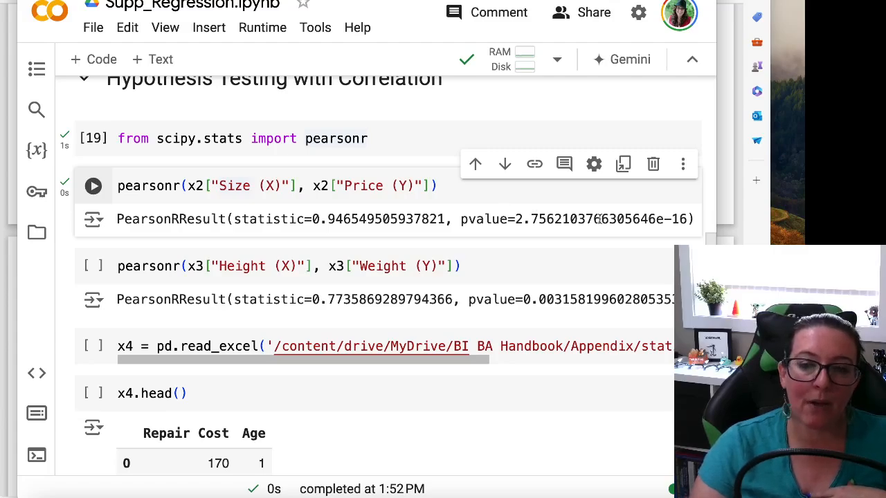
drag(485, 219, 587, 214)
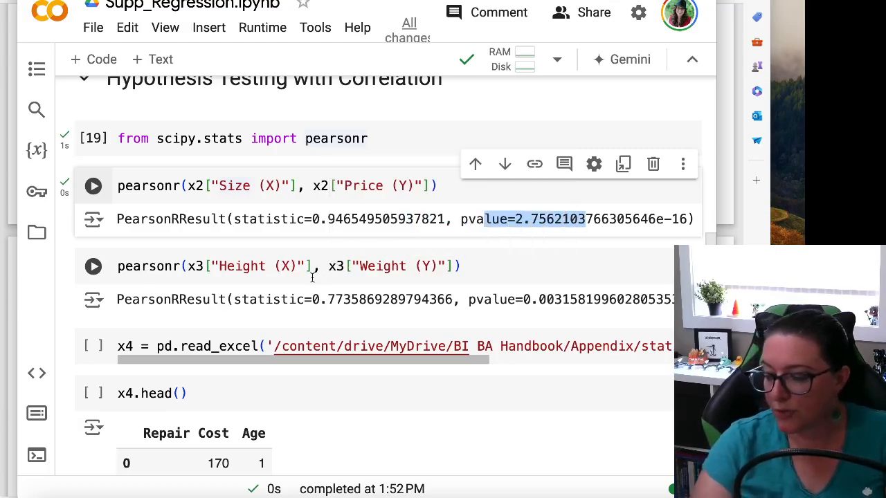
- Review the x3 arguments against the earlier correlation table and run the pearsonr cell for Height (X) and Weight (Y)
click(201, 267)
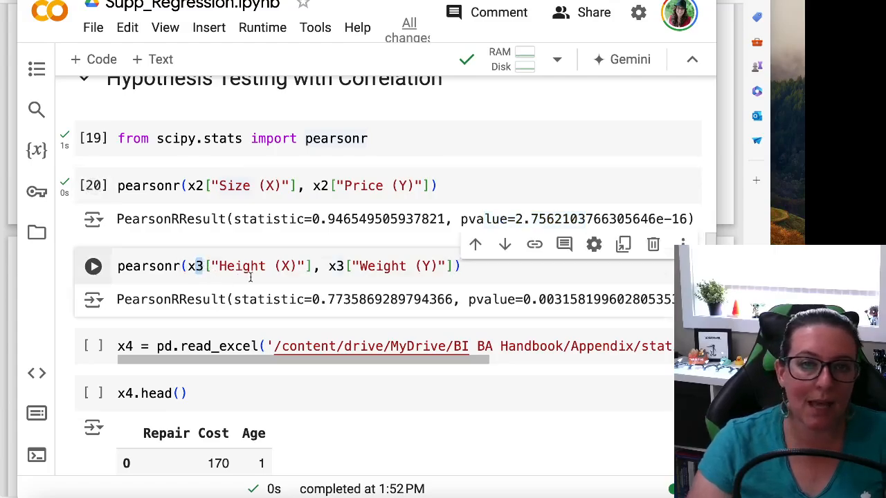
click(227, 266)
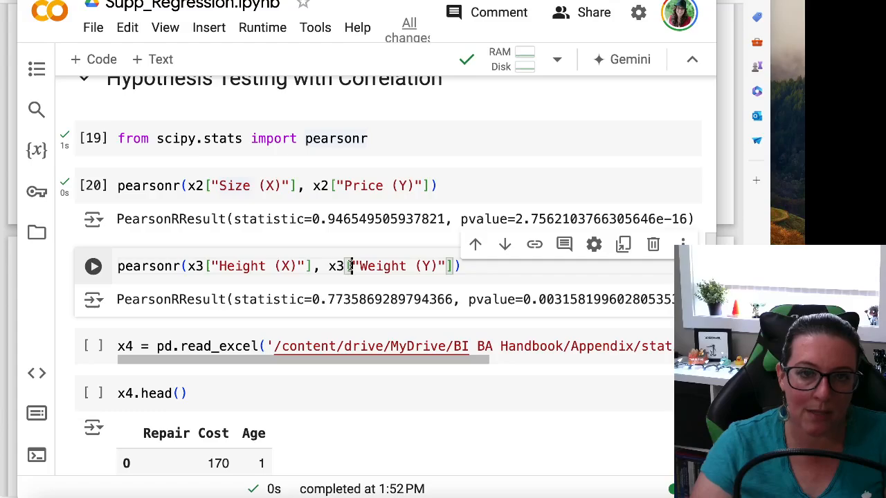
scroll(349, 267, up, 5)
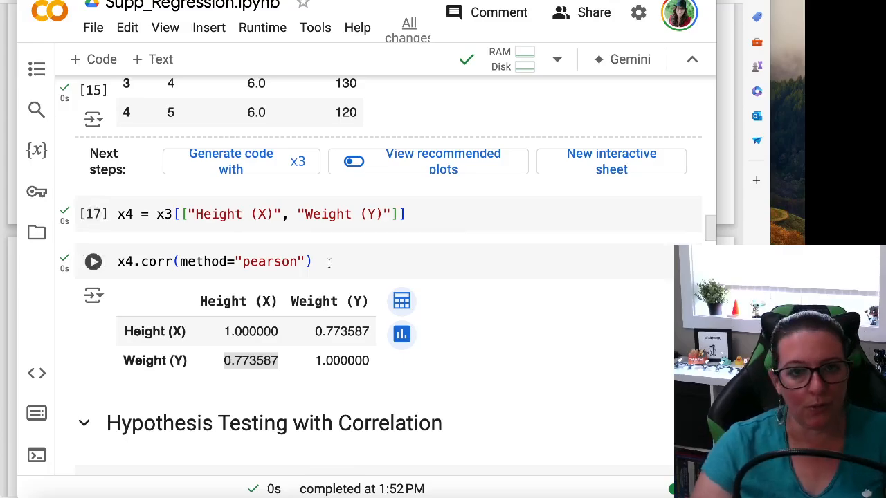
scroll(329, 265, down, 6)
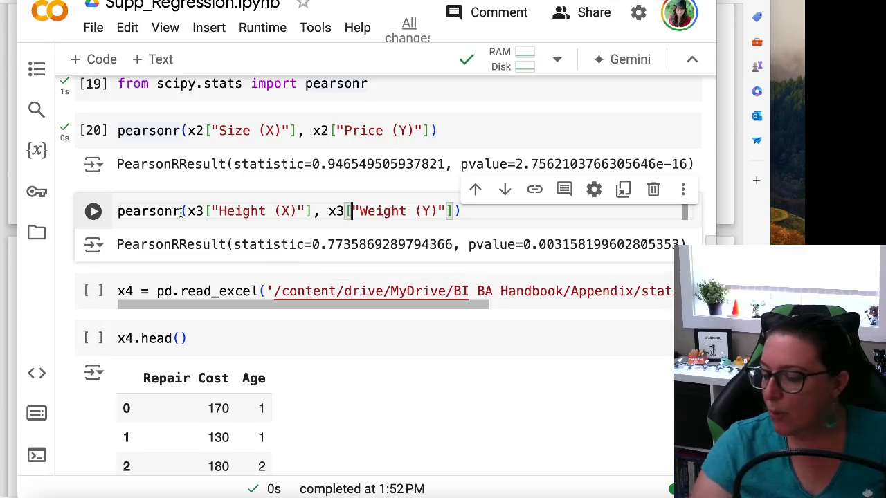
mouse_move(197, 210)
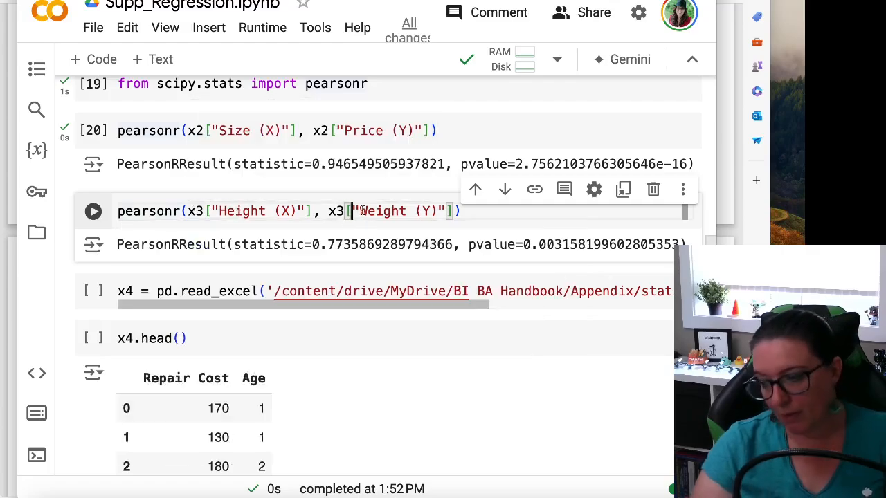
click(93, 211)
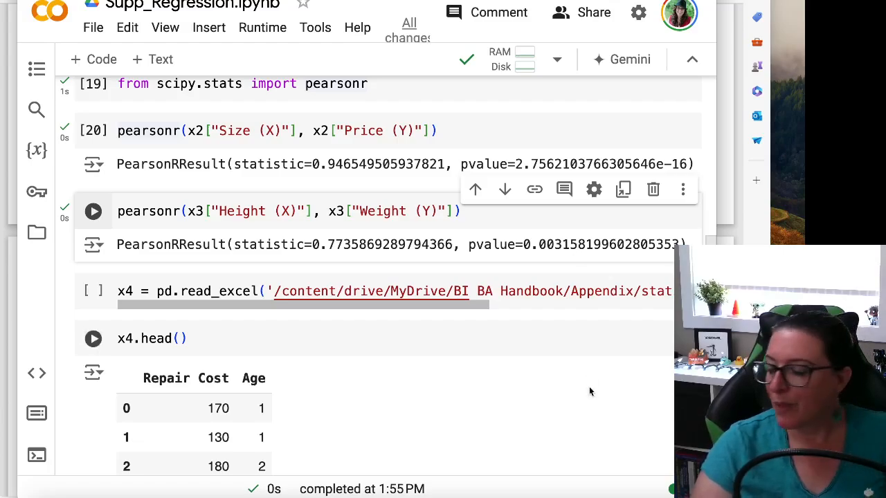
- Switch to the lecture notes and review the hypotheses and rejection rule for the girls' height–weight example alongside the notebook's pearsonr result
click(516, 496)
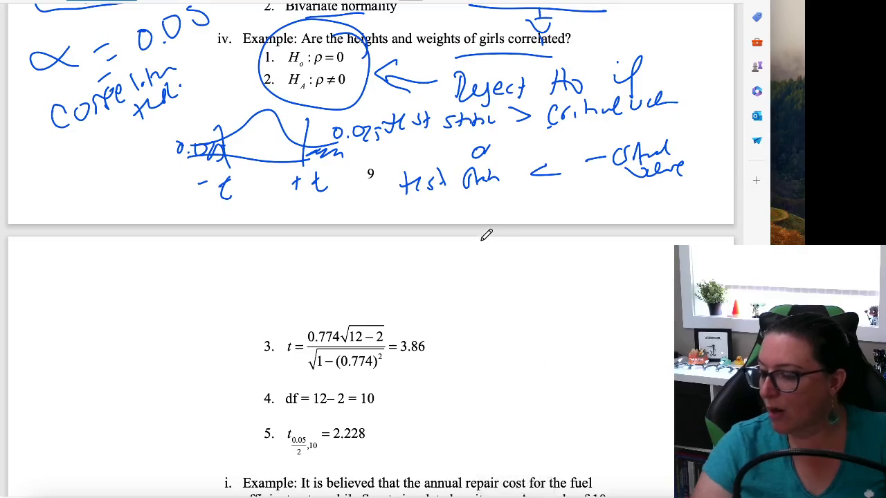
scroll(484, 233, up, 3)
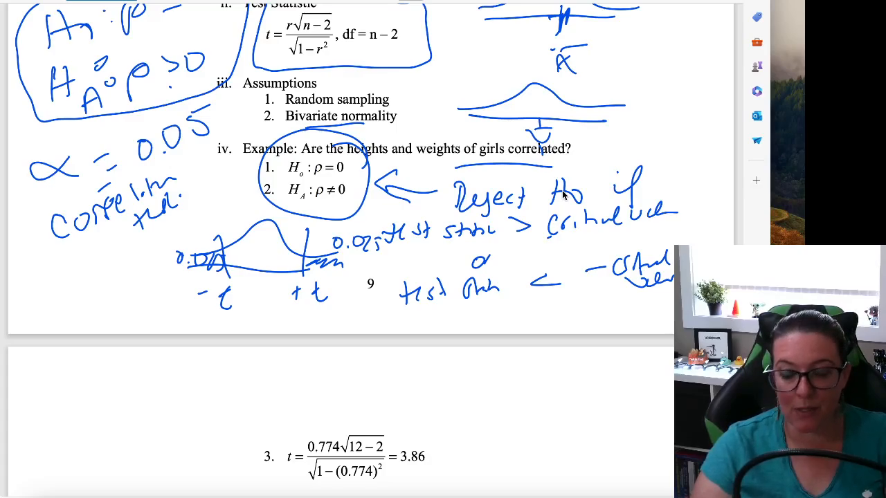
click(582, 495)
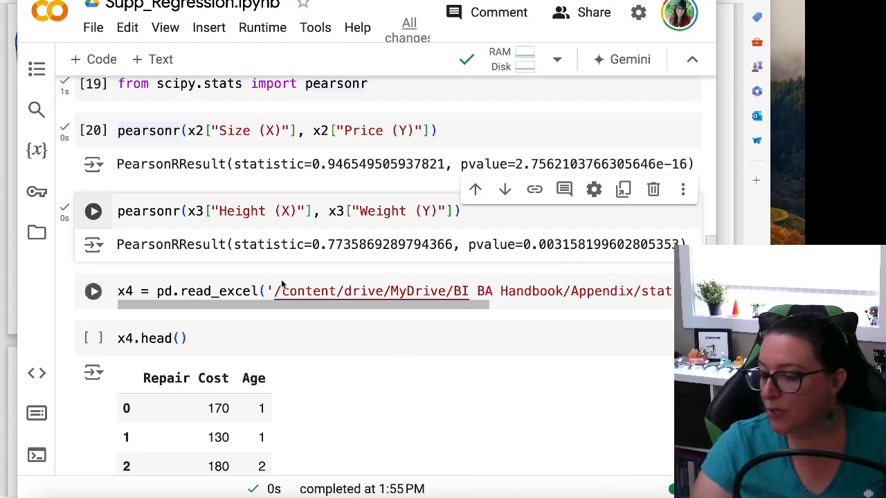
click(514, 496)
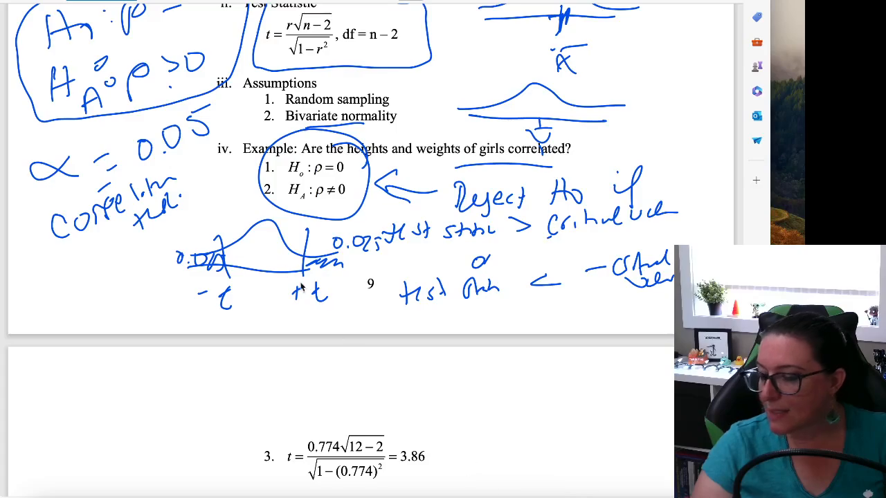
scroll(300, 287, up, 2)
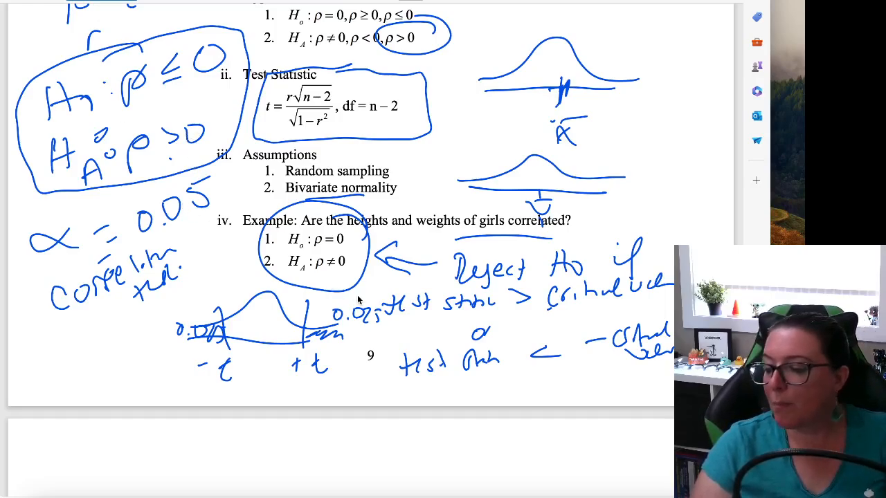
scroll(349, 315, up, 3)
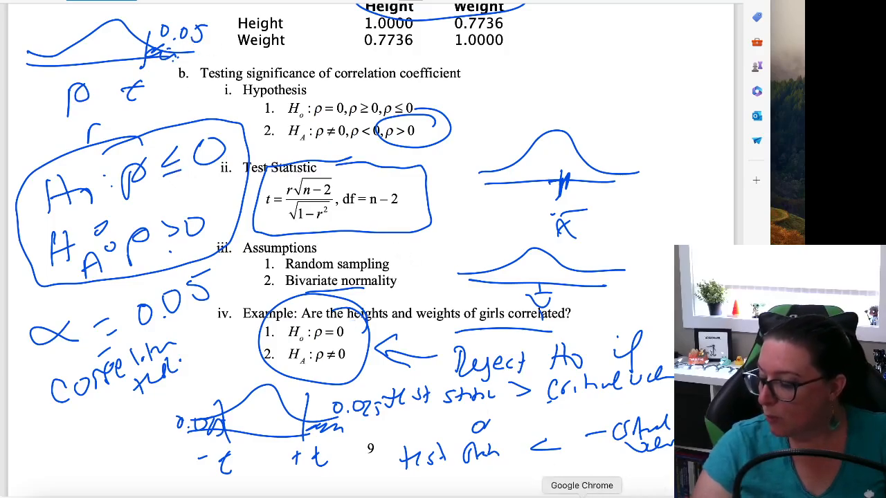
- Recheck the height–weight pearsonr output in the notebook and return to the lecture notes at the Sparta repair cost and age example
click(613, 494)
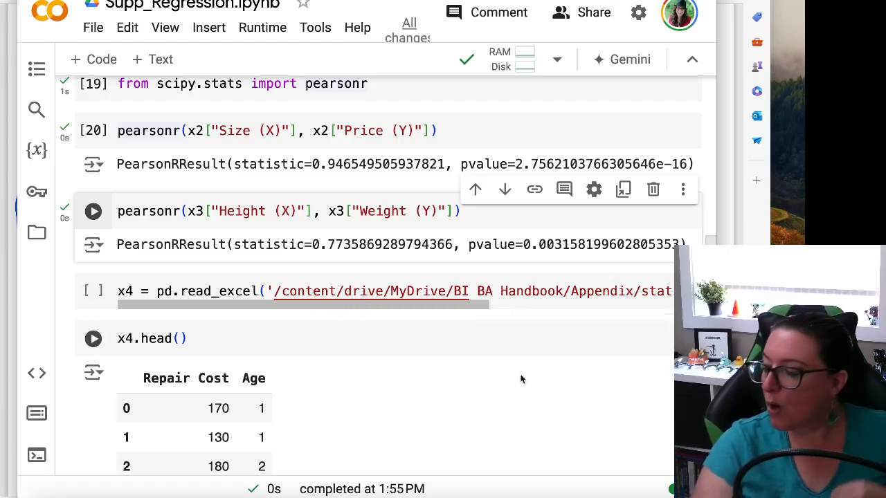
click(726, 311)
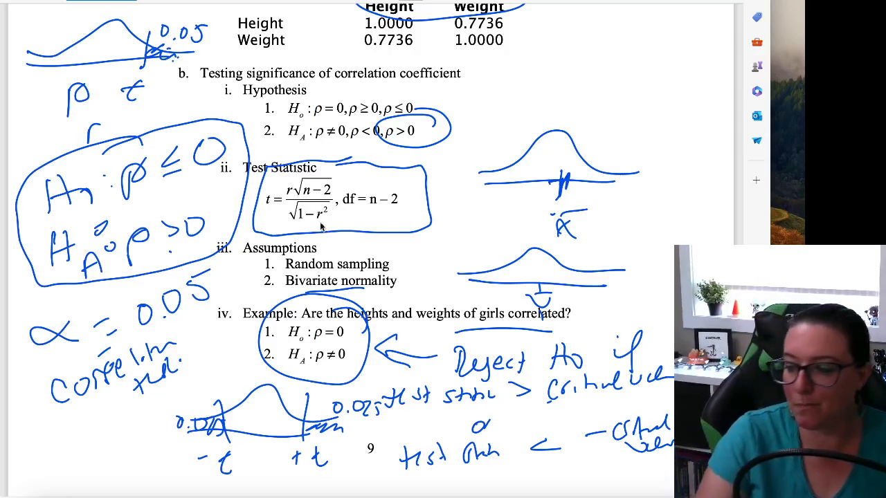
scroll(387, 270, down, 10)
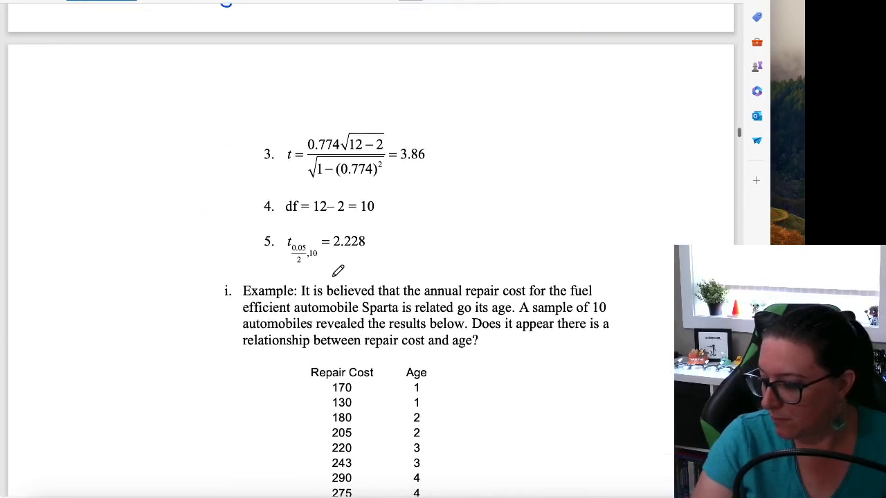